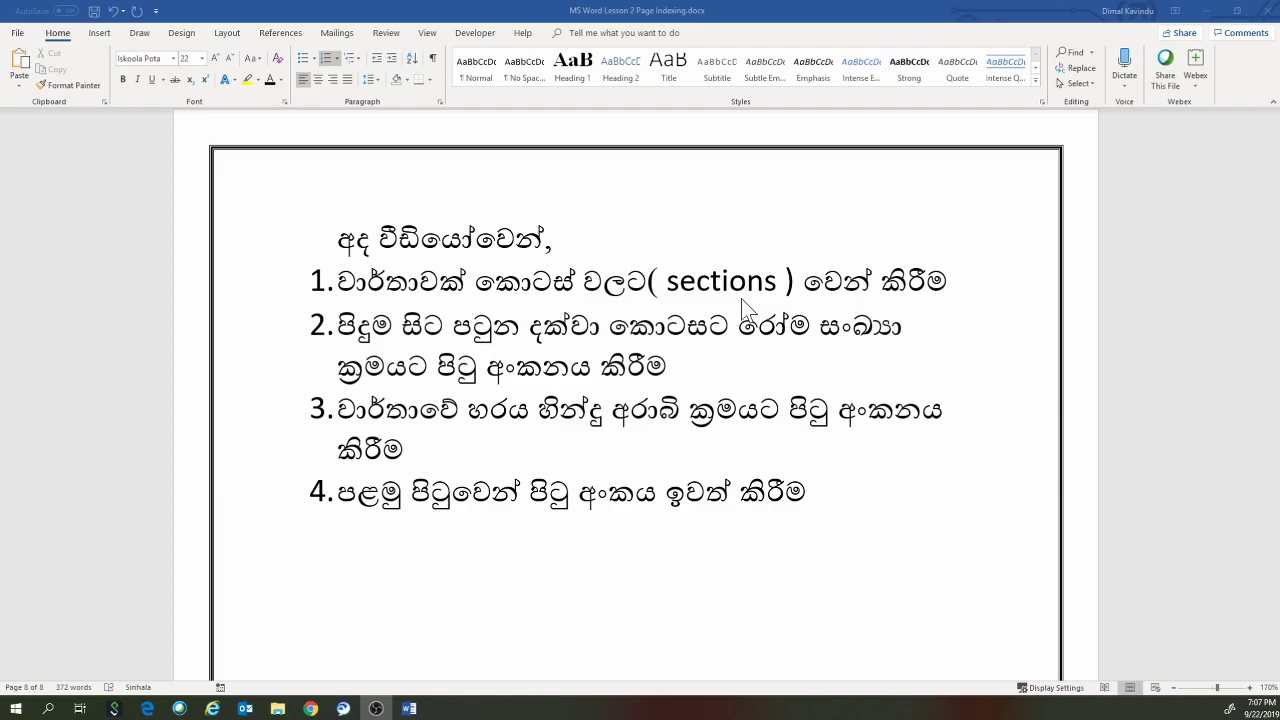
# - Highlight agenda items 1, 2 and 3 in turn to point out the list text
pyautogui.click(338, 281)
pyautogui.moveTo(338, 281); pyautogui.dragTo(648, 281)
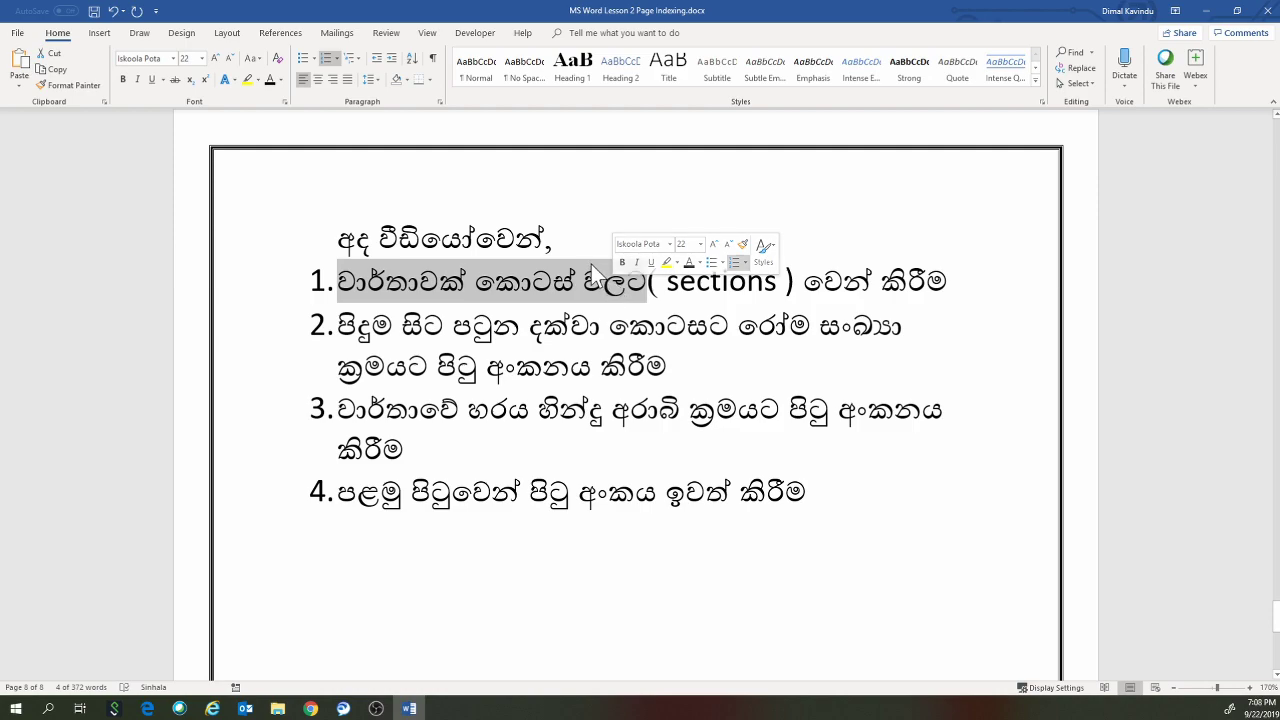
pyautogui.click(553, 240)
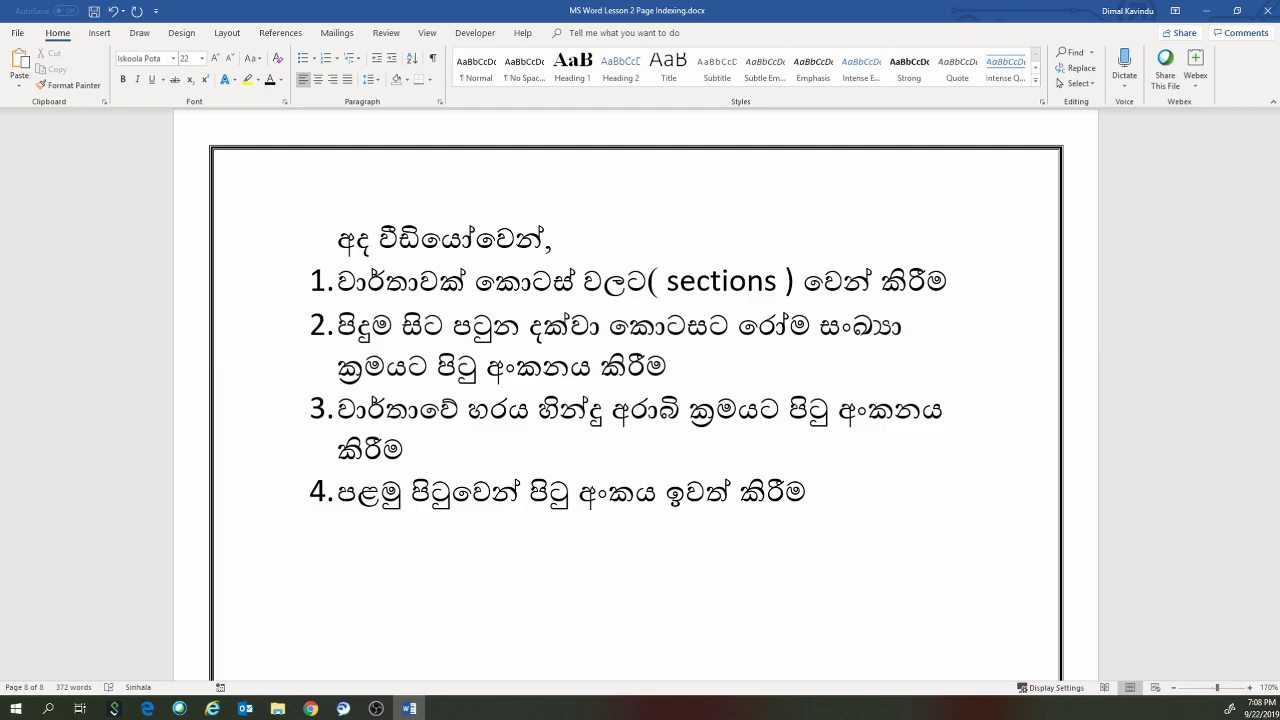
pyautogui.moveTo(350, 325); pyautogui.dragTo(541, 325)
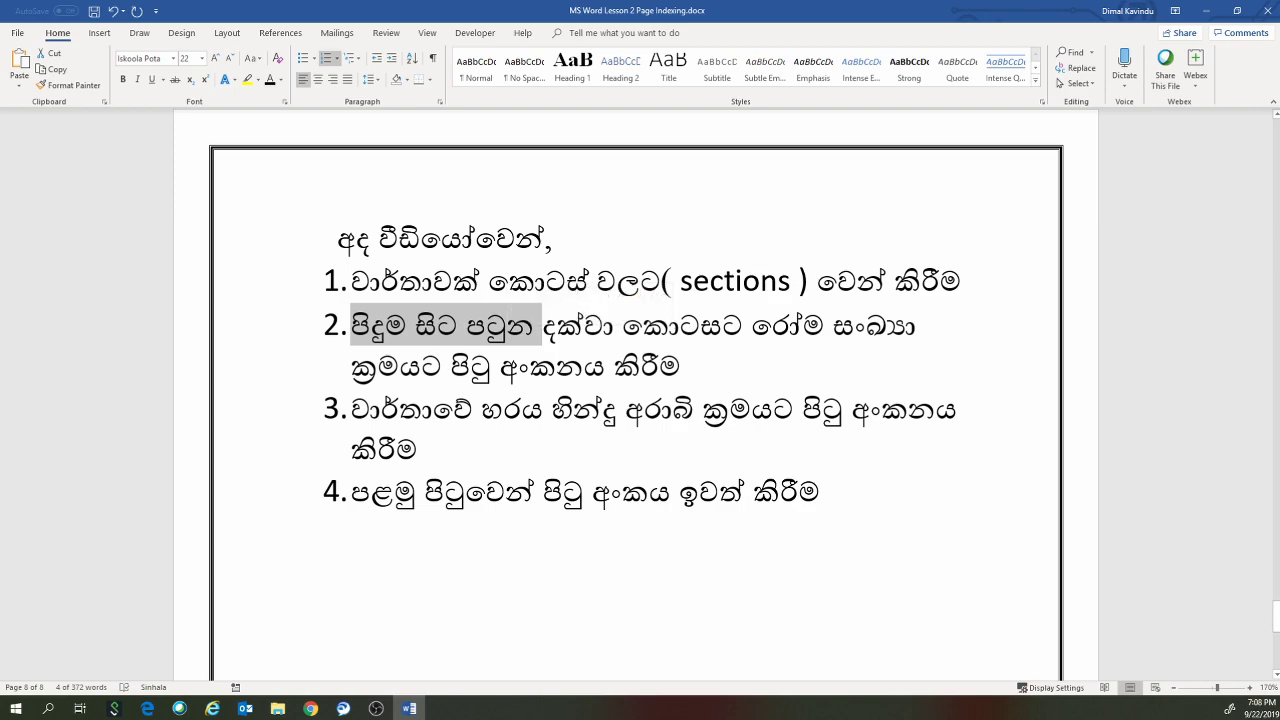
pyautogui.moveTo(350, 408); pyautogui.dragTo(436, 450)
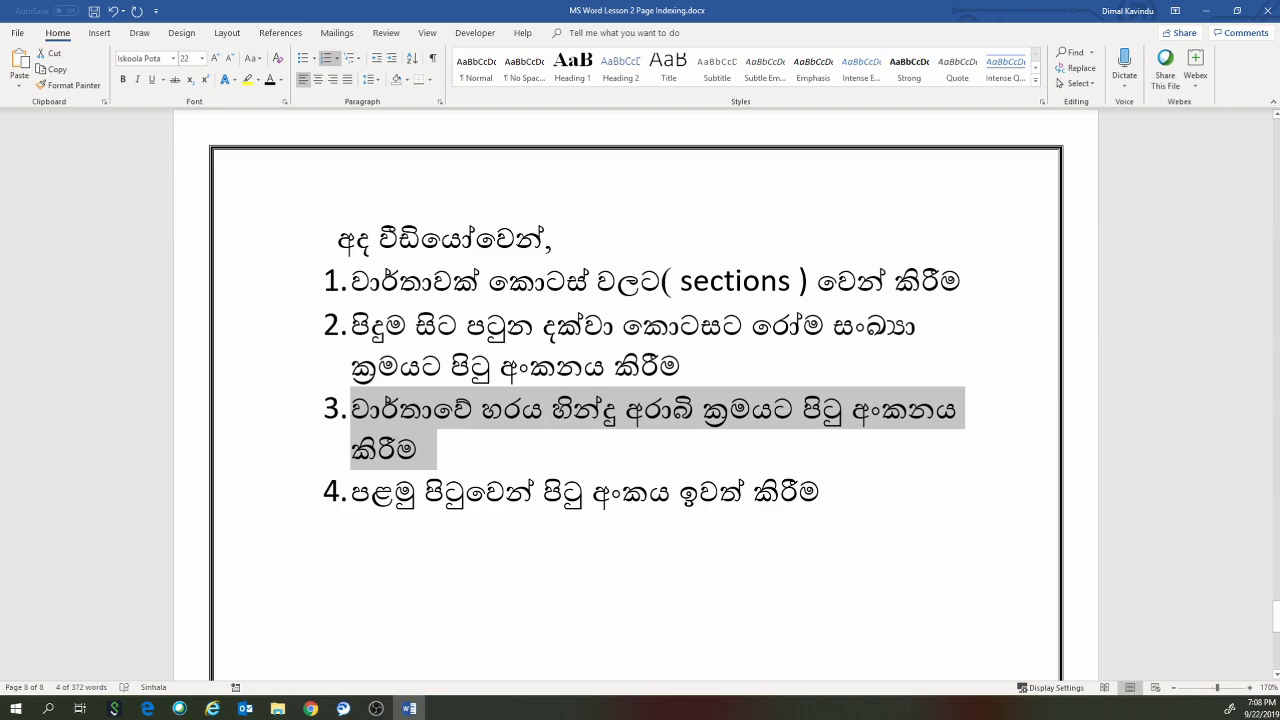
pyautogui.click(460, 452)
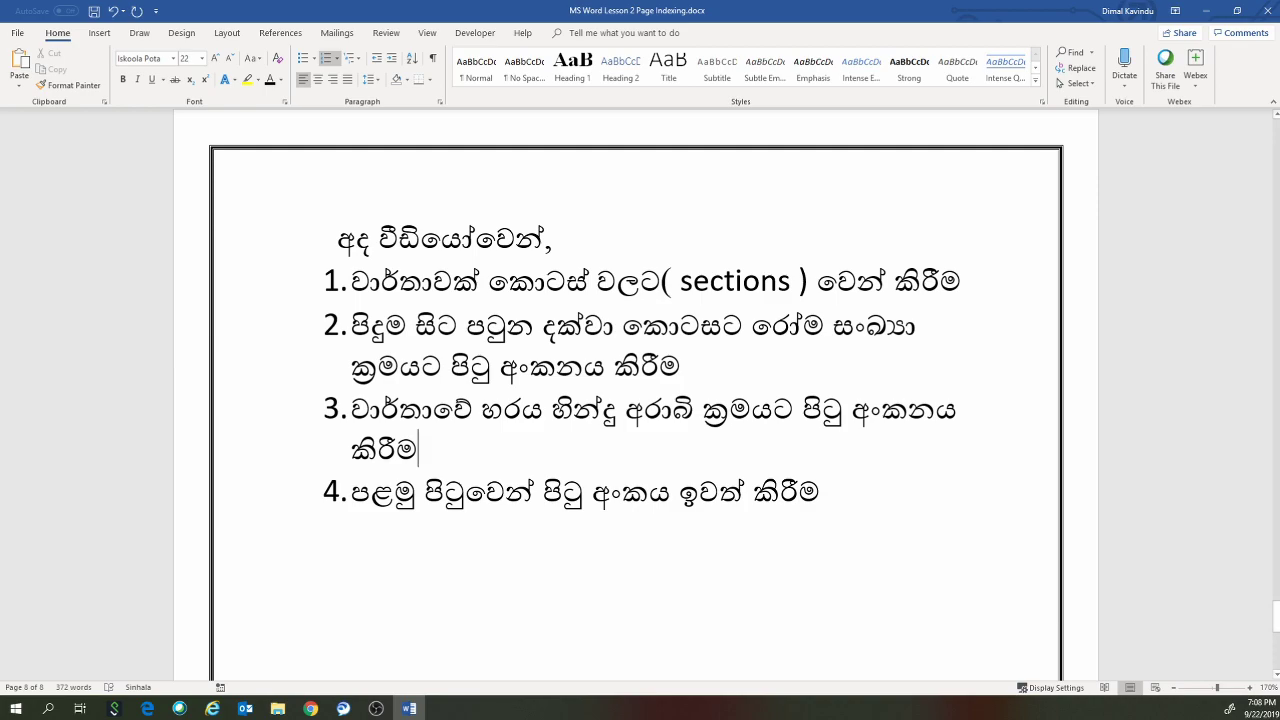
# - Shift the numbered list 1–4 further right via the ruler indent, then re-check the items
pyautogui.click(336, 281)
pyautogui.moveTo(388, 505); pyautogui.dragTo(341, 505)
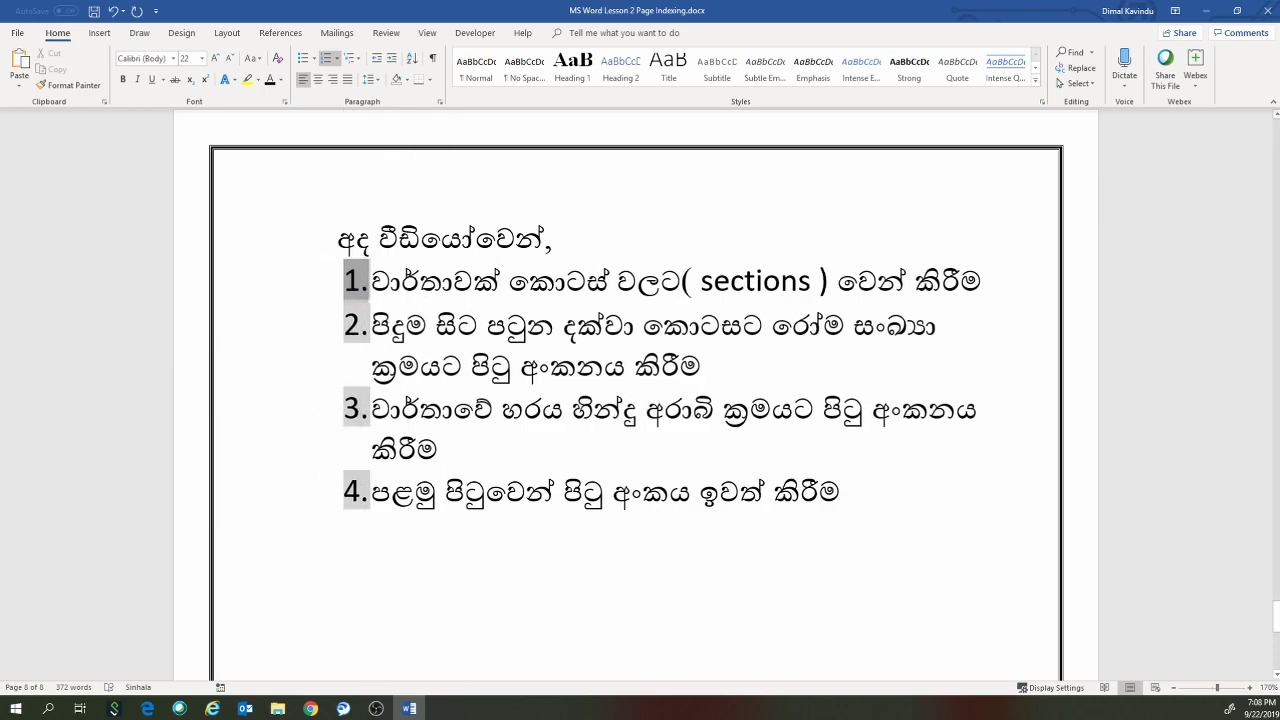
pyautogui.moveTo(1005, 281); pyautogui.dragTo(372, 281)
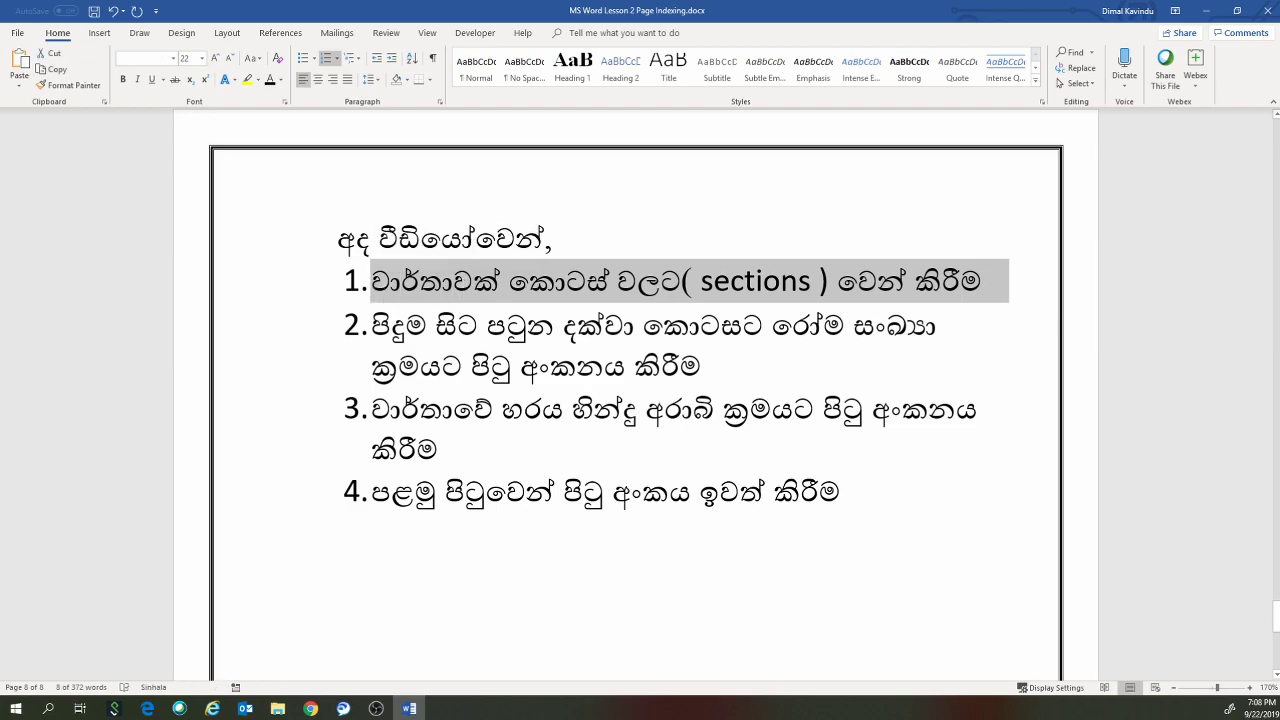
pyautogui.moveTo(702, 366)
pyautogui.mouseDown()
pyautogui.moveTo(522, 366)
pyautogui.moveTo(372, 325)
pyautogui.mouseUp()
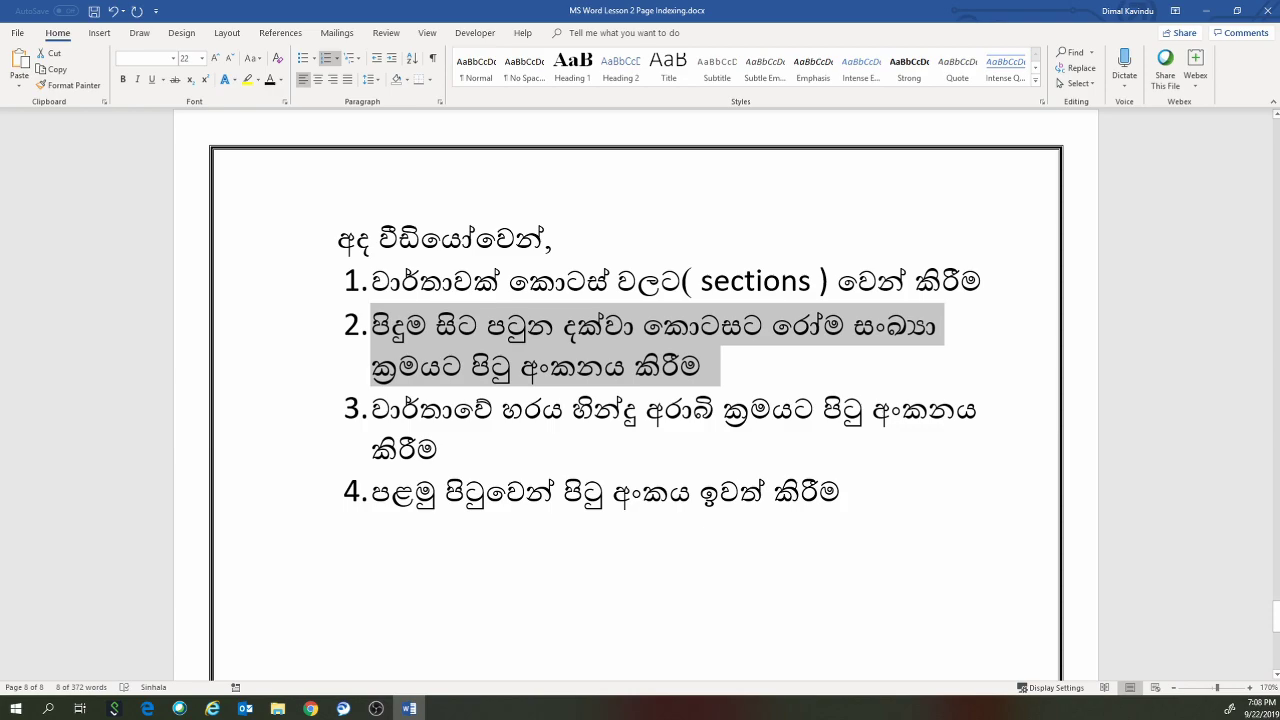
pyautogui.click(770, 343)
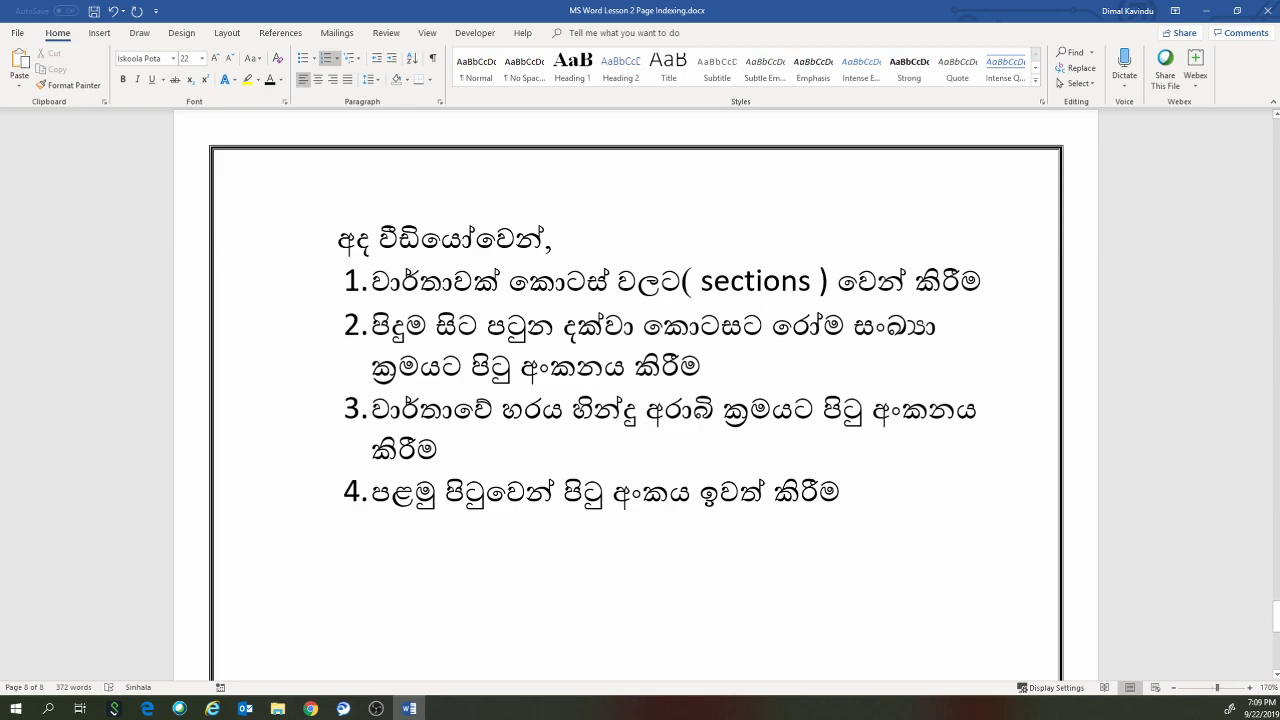
pyautogui.moveTo(440, 449); pyautogui.dragTo(416, 449)
pyautogui.tripleClick(420, 440)
pyautogui.click(438, 449)
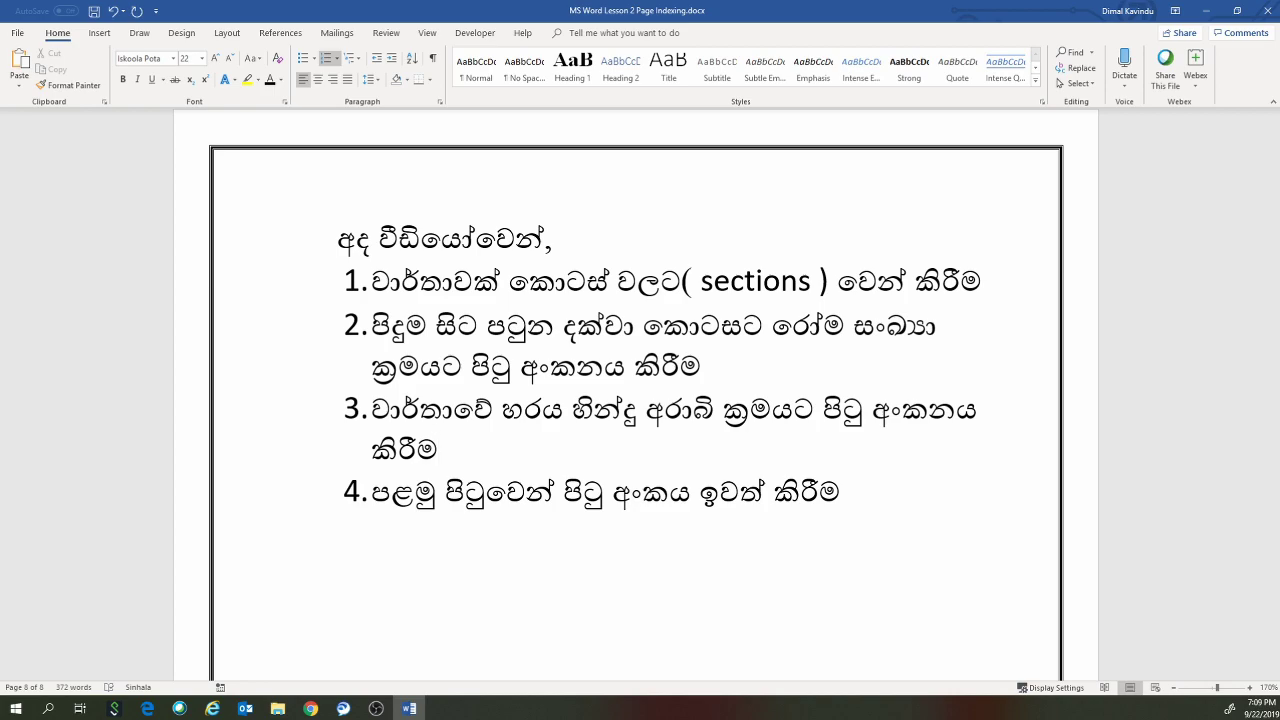
# - Return to the top of the report with Ctrl+Home
pyautogui.hotkey('ctrl', 'Home')
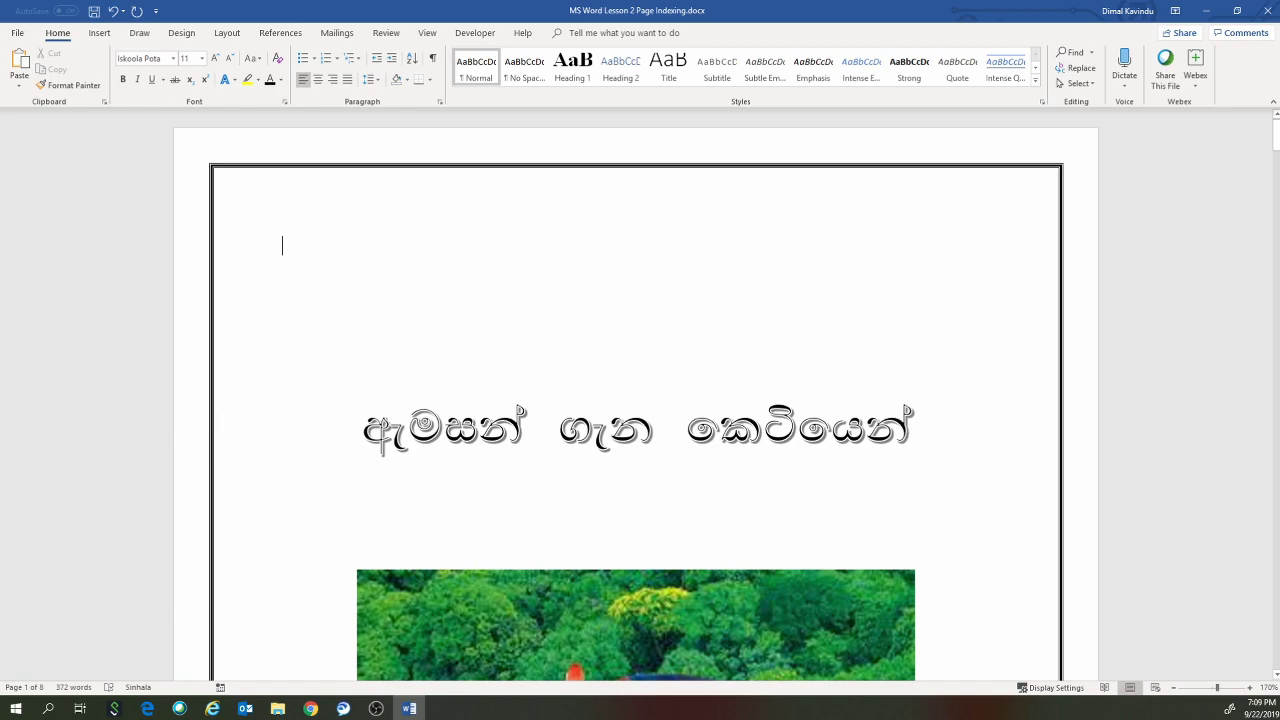
pyautogui.scroll(-5, 560, 380)
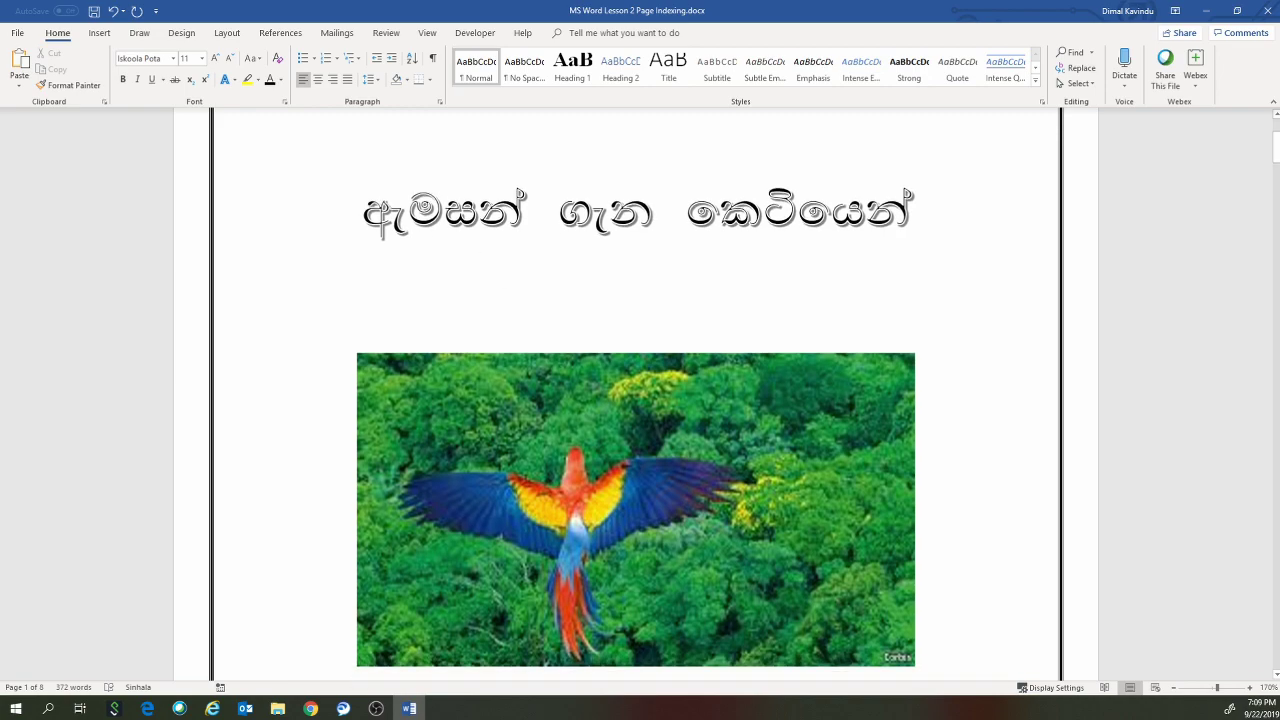
pyautogui.scroll(-5, 749, 291)
pyautogui.scroll(-8, 749, 291)
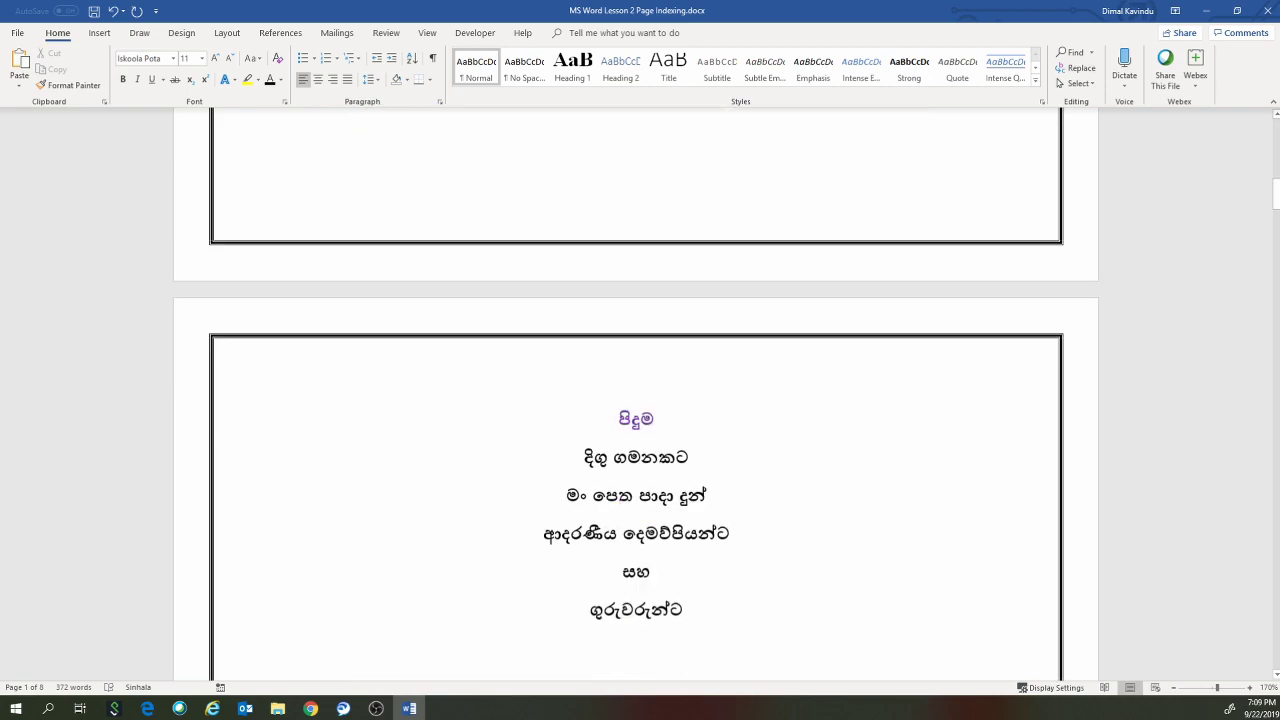
pyautogui.scroll(-3, 749, 291)
pyautogui.scroll(-7, 636, 400)
pyautogui.scroll(-15, 636, 400)
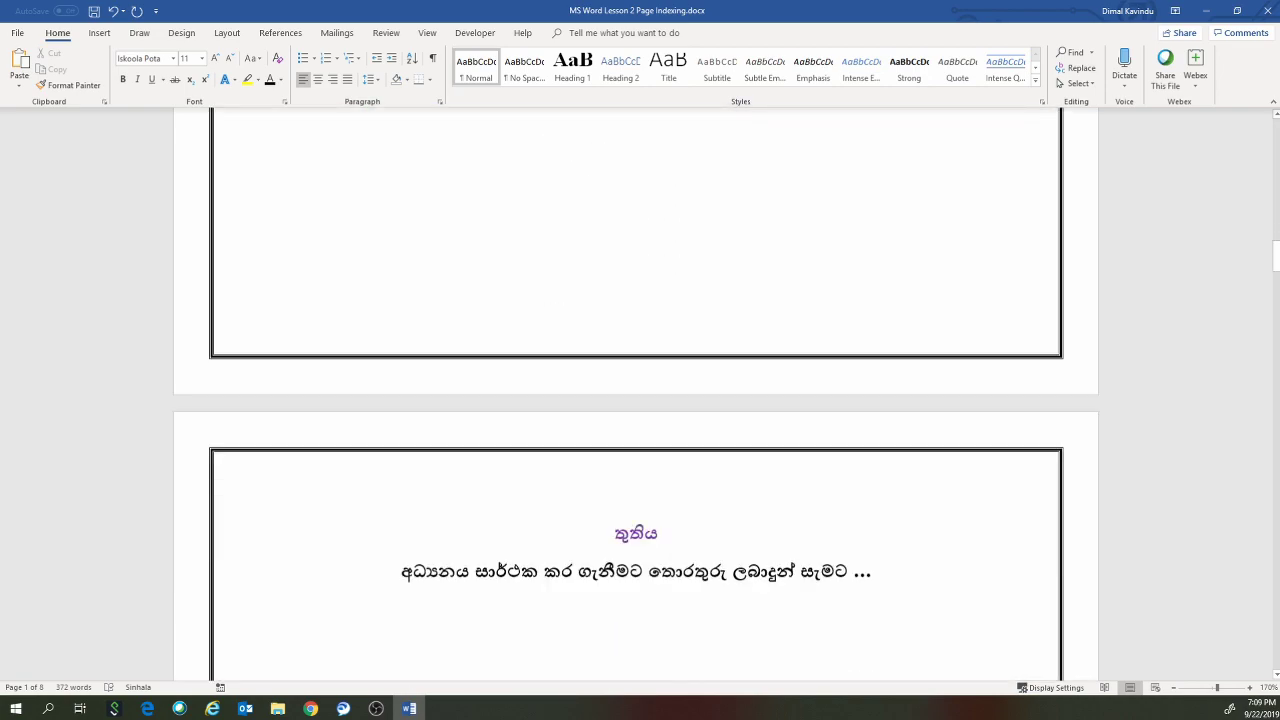
pyautogui.scroll(-2, 636, 400)
pyautogui.scroll(-20, 636, 400)
pyautogui.scroll(-18, 636, 400)
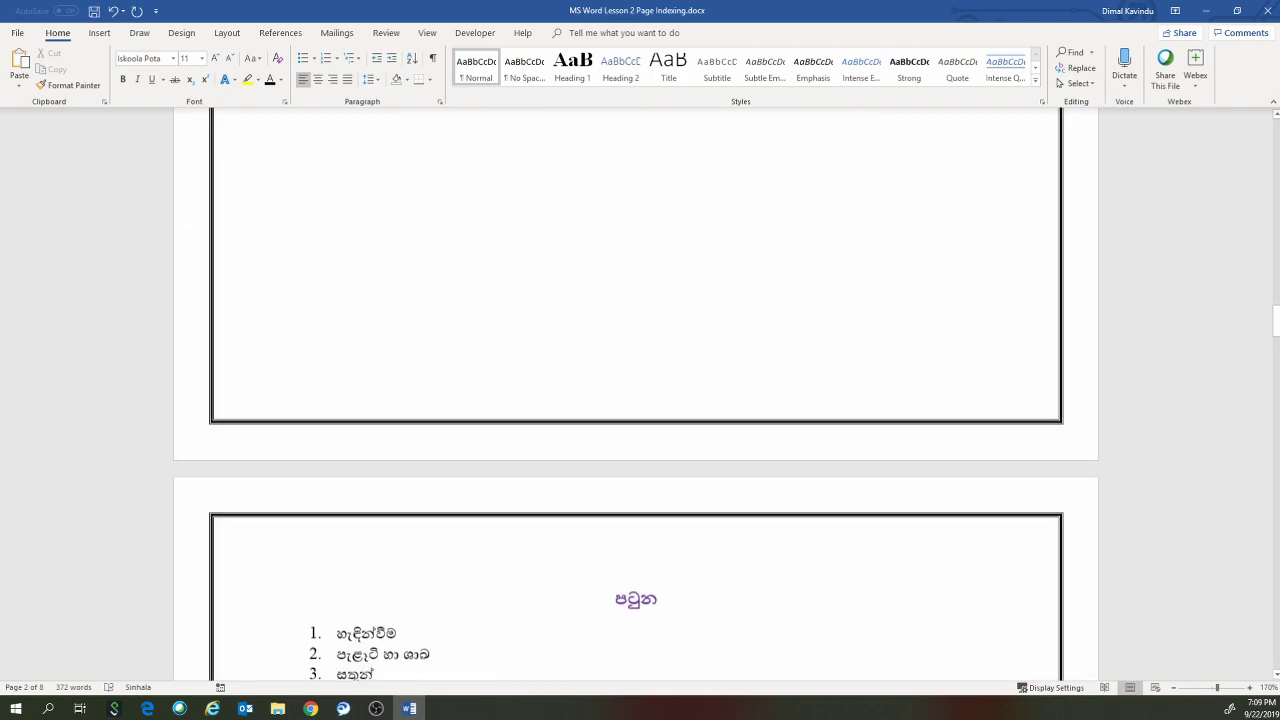
pyautogui.scroll(-8, 636, 400)
pyautogui.scroll(-8, 636, 400)
pyautogui.scroll(-6, 636, 400)
pyautogui.scroll(-4, 636, 400)
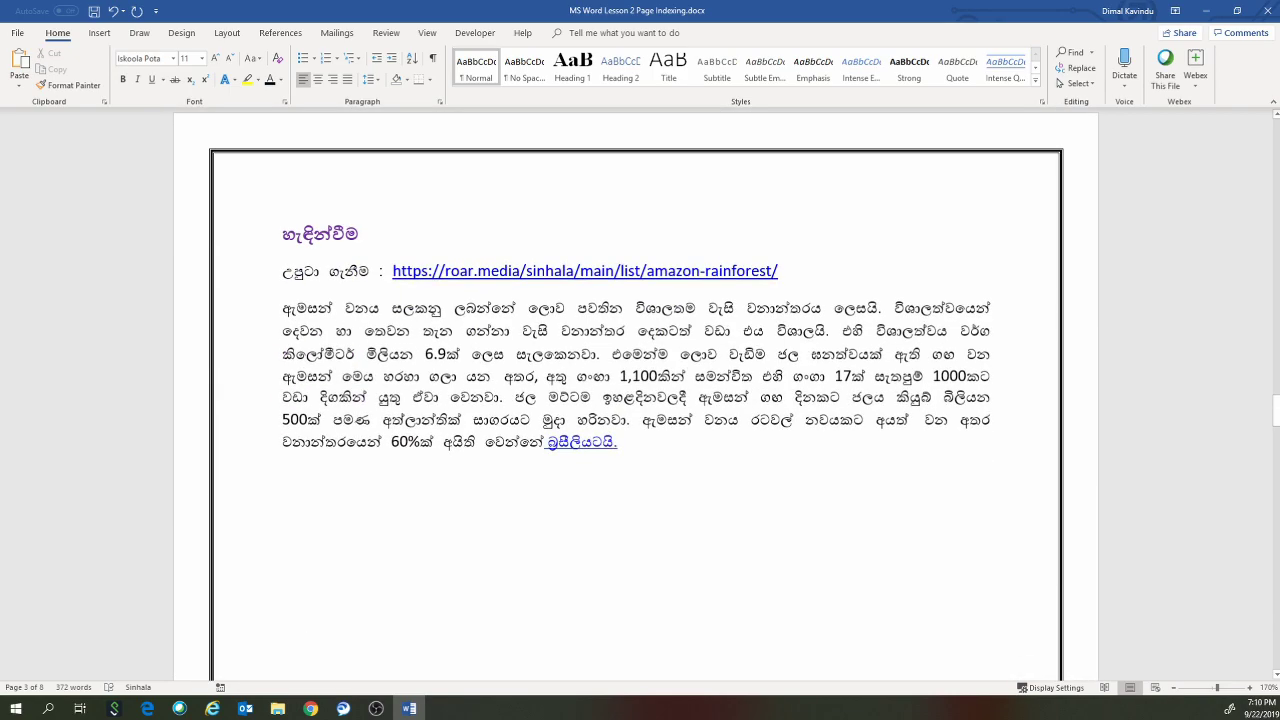
pyautogui.click(263, 237)
pyautogui.click(523, 227)
pyautogui.scroll(-3, 523, 227)
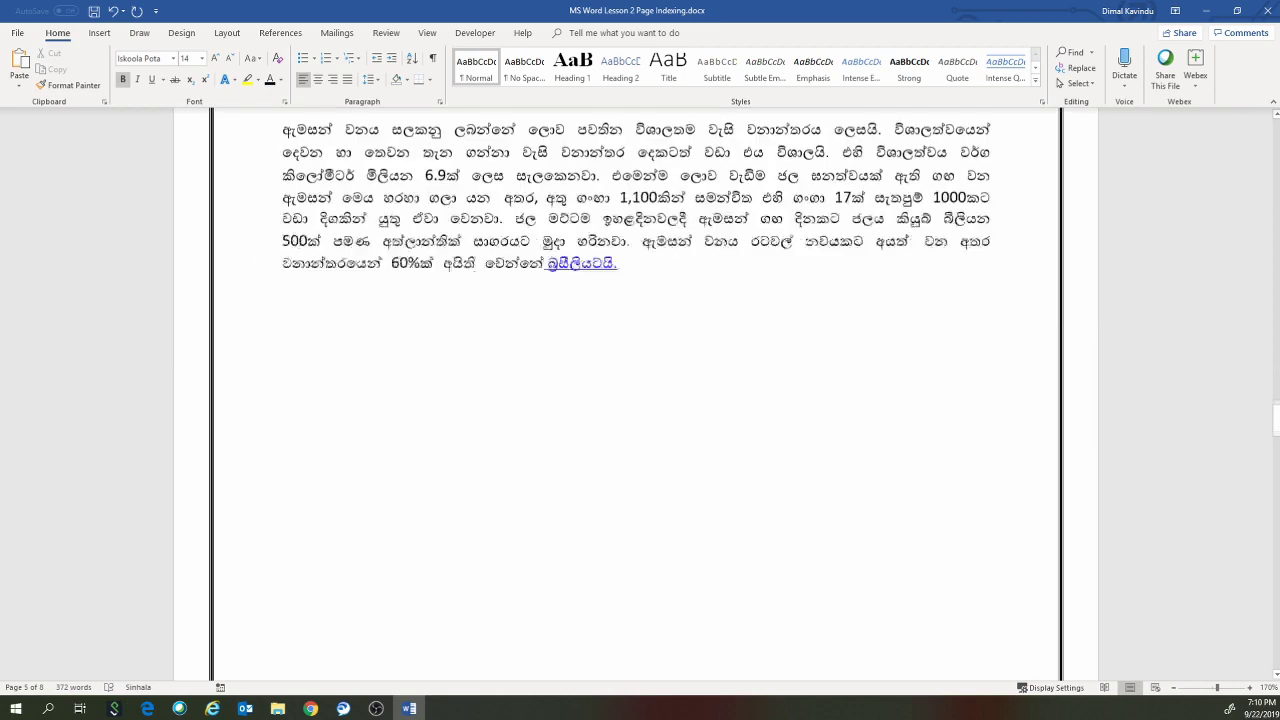
pyautogui.scroll(-1, 523, 227)
pyautogui.scroll(-1, 523, 227)
pyautogui.scroll(-15, 523, 227)
pyautogui.scroll(-6, 636, 400)
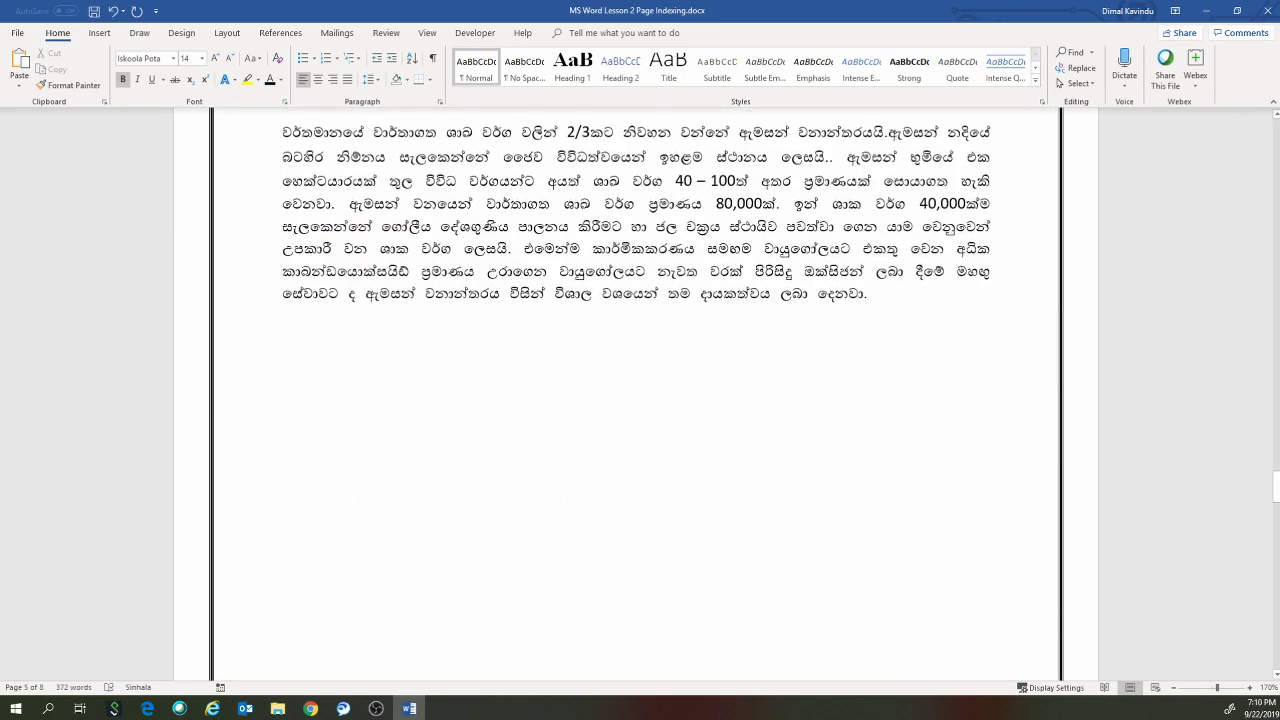
pyautogui.scroll(3, 636, 400)
pyautogui.scroll(-5, 636, 400)
pyautogui.scroll(-20, 636, 400)
pyautogui.scroll(-6, 636, 400)
pyautogui.scroll(-6, 636, 400)
pyautogui.scroll(2, 636, 400)
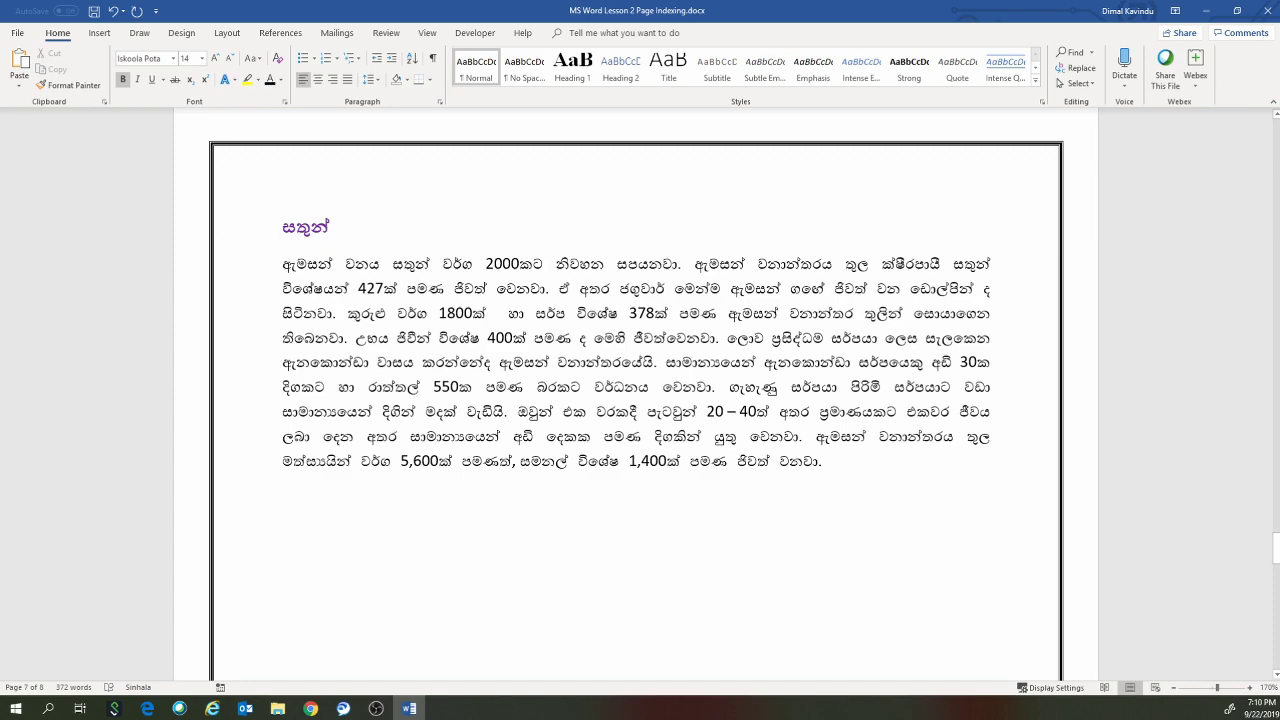
pyautogui.scroll(8, 636, 400)
pyautogui.scroll(2, 636, 400)
pyautogui.scroll(13, 636, 400)
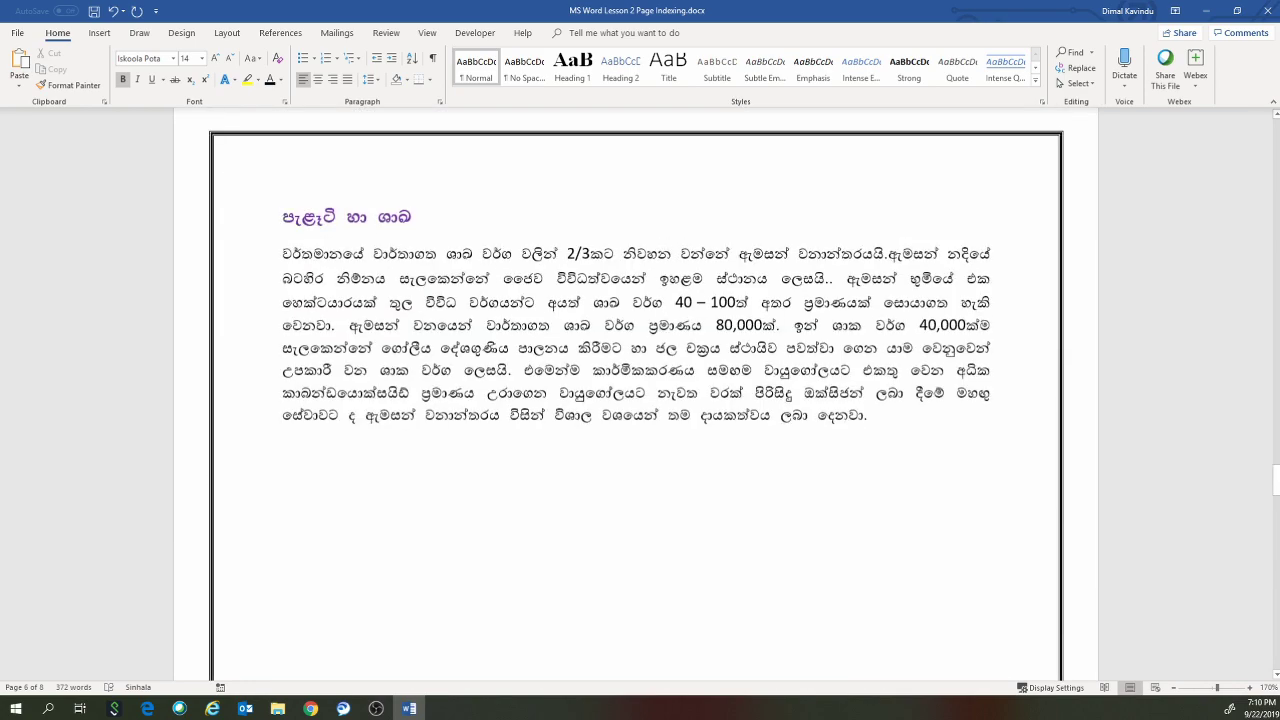
pyautogui.scroll(7, 636, 400)
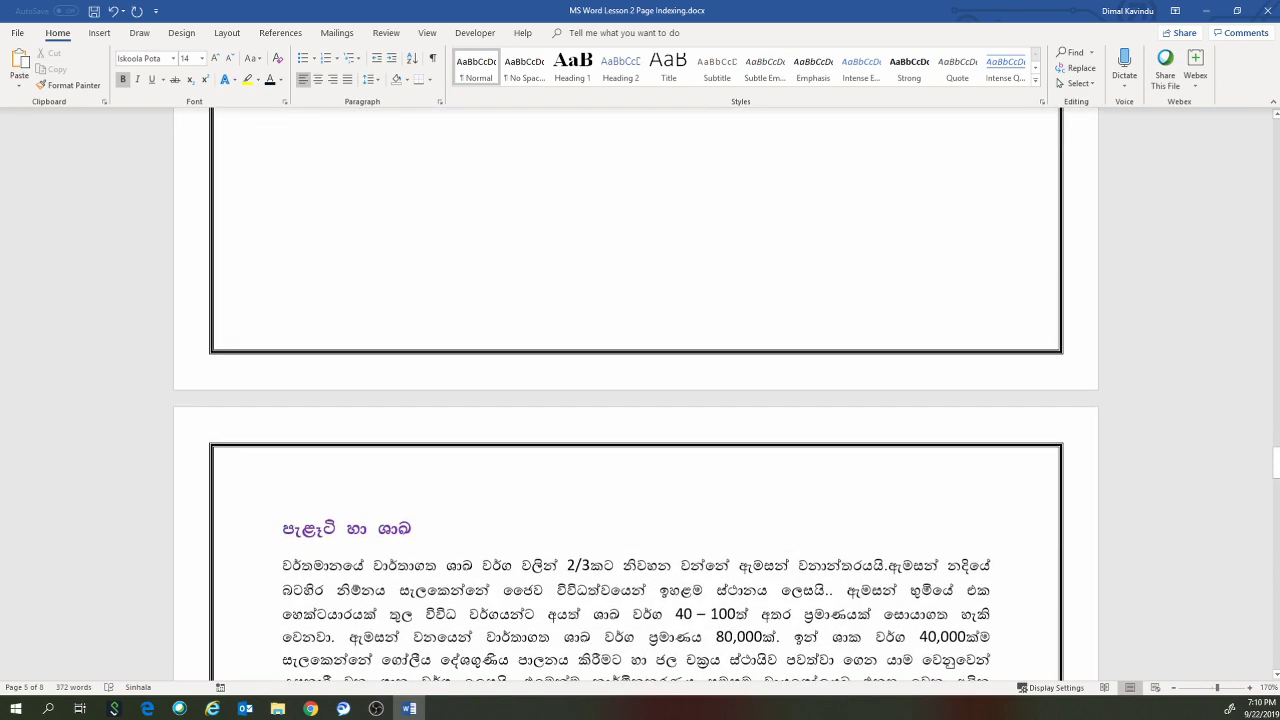
pyautogui.hotkey('ctrl', 'Home')
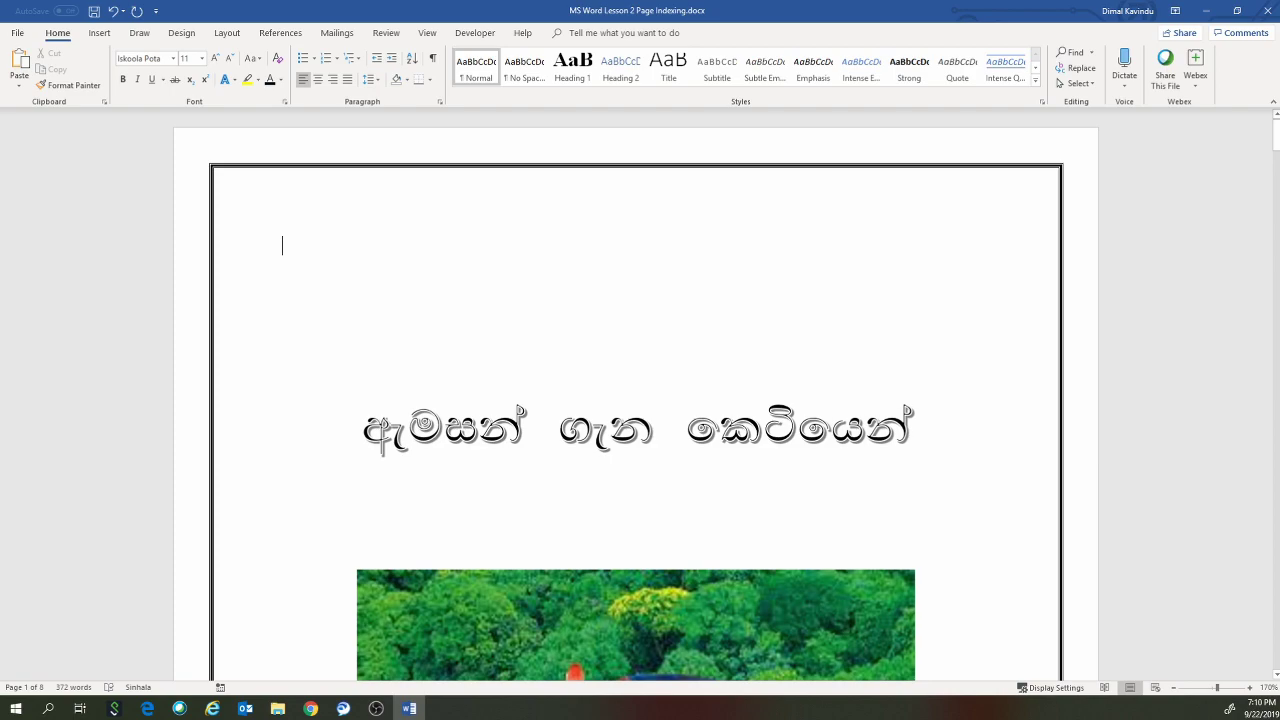
# - Look over the Layout Breaks list, then scroll down to the පිදුම dedication page
pyautogui.click(227, 33)
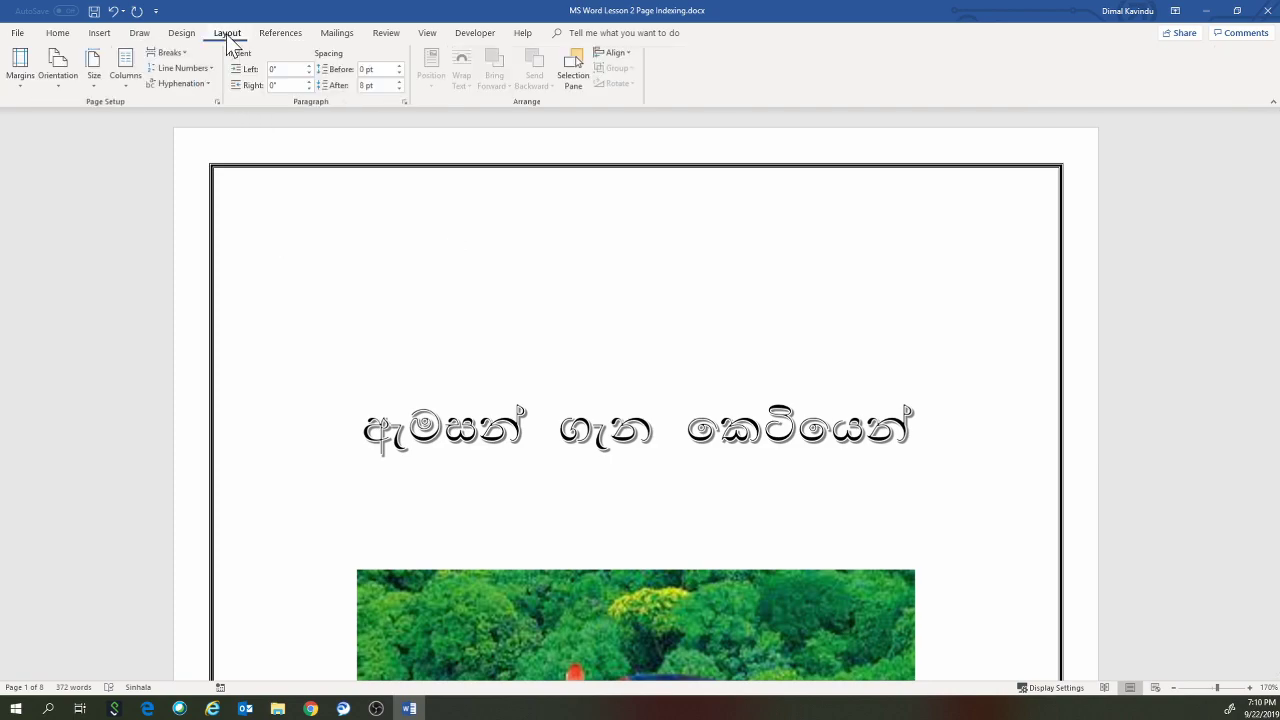
pyautogui.click(170, 53)
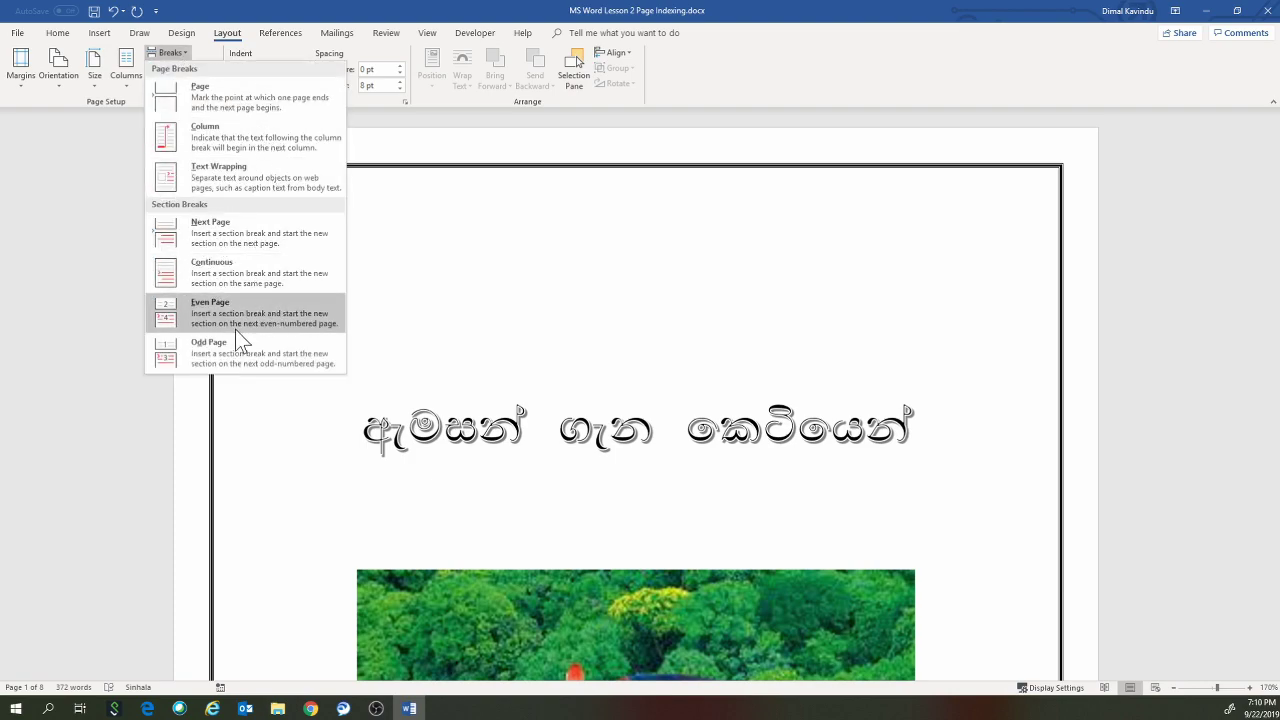
pyautogui.click(502, 236)
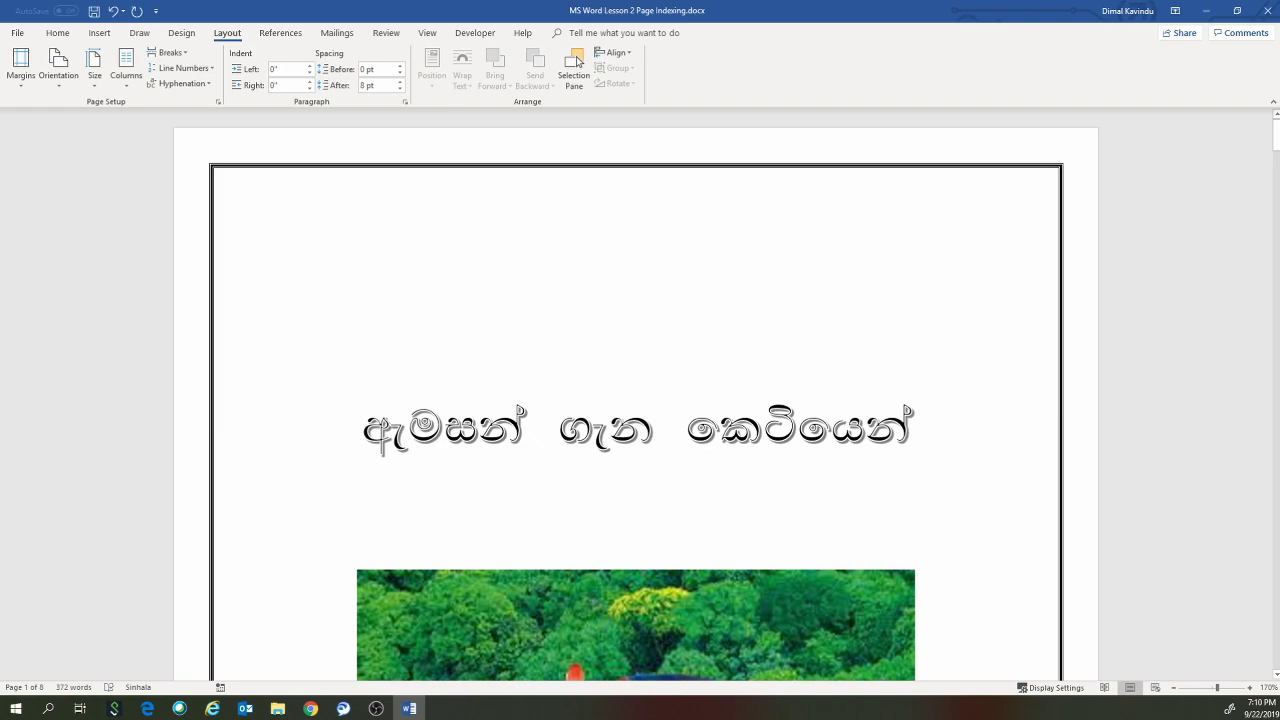
pyautogui.scroll(-2, 636, 400)
pyautogui.scroll(-2, 636, 400)
pyautogui.scroll(-2, 521, 231)
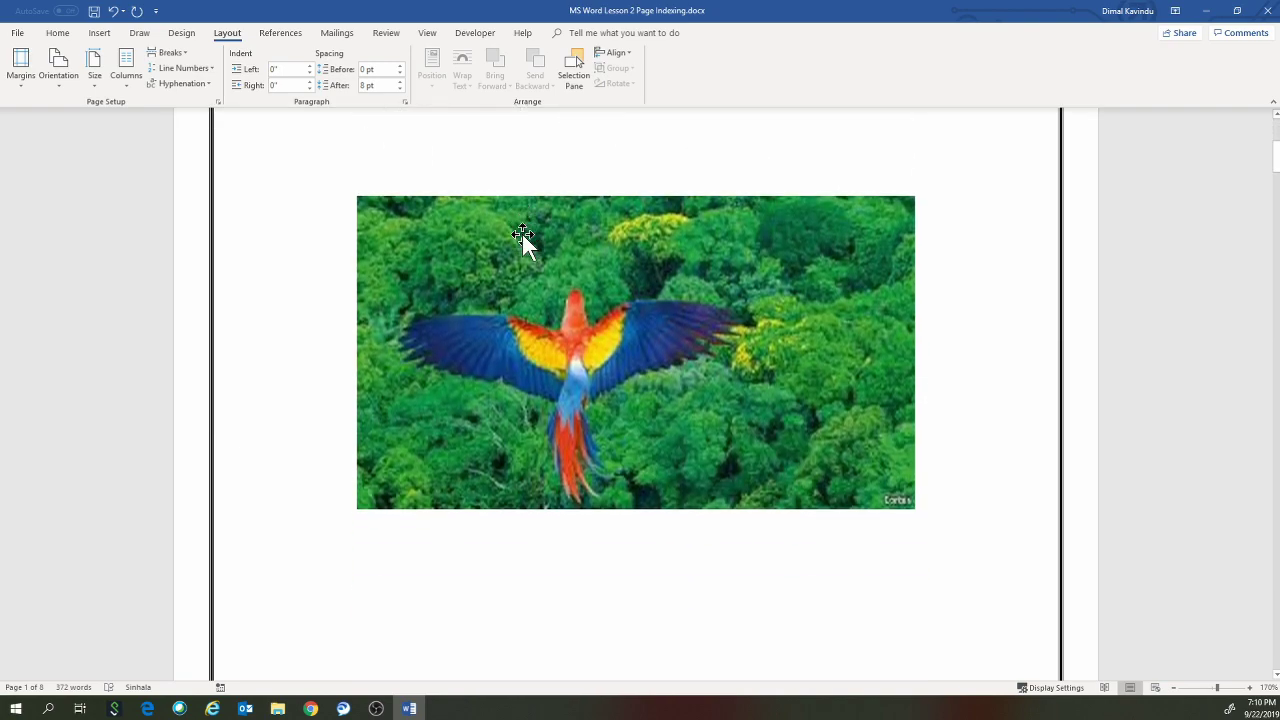
pyautogui.scroll(-3, 521, 233)
pyautogui.scroll(-5, 521, 233)
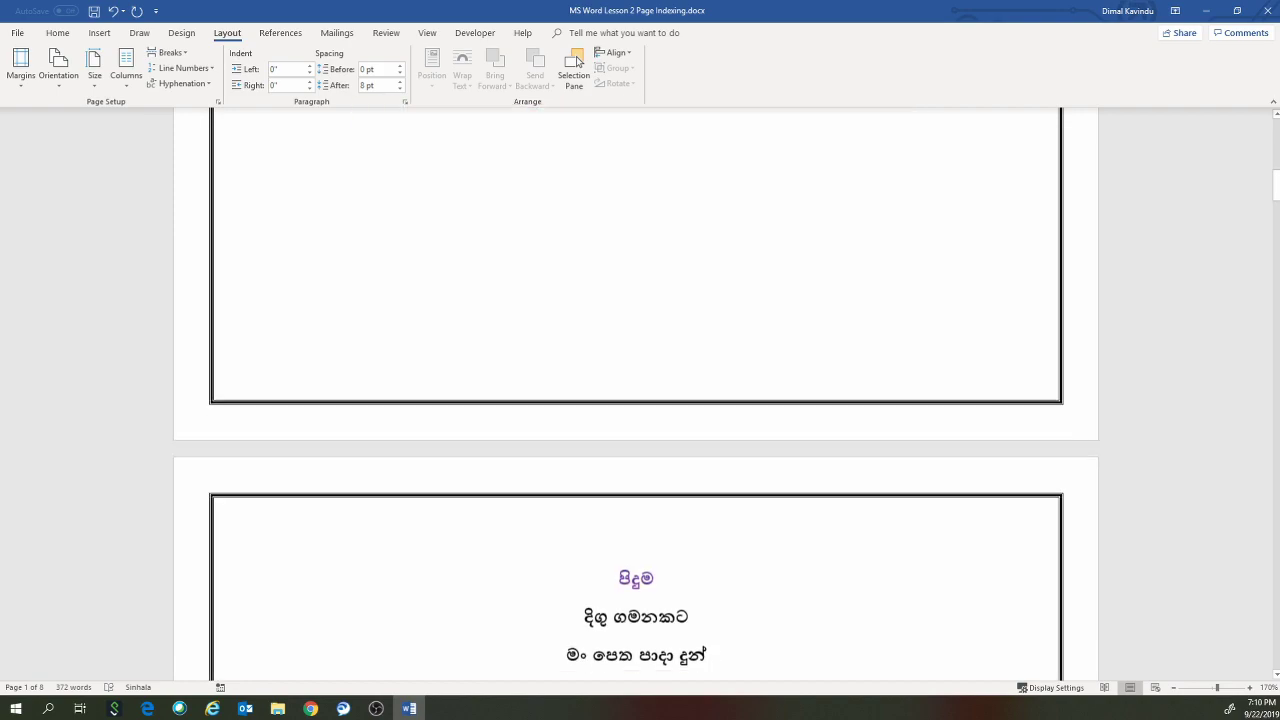
pyautogui.scroll(5, 521, 241)
pyautogui.scroll(5, 521, 241)
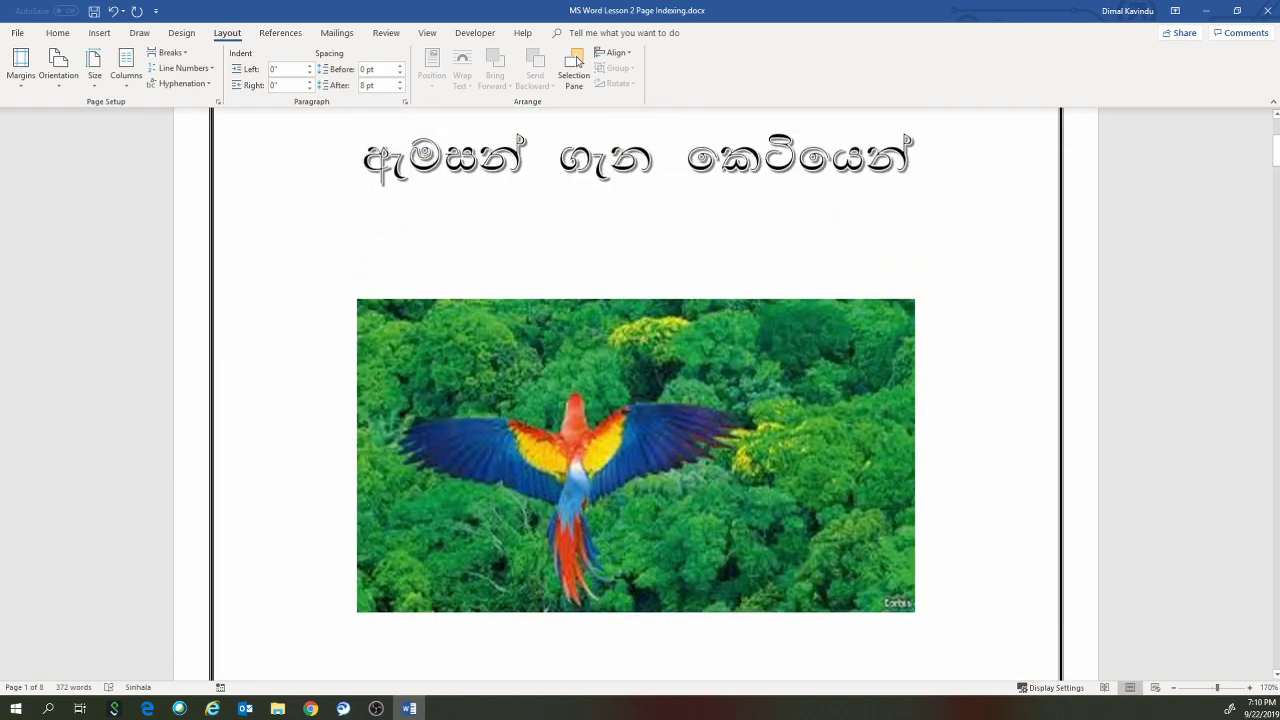
pyautogui.scroll(-2, 646, 214)
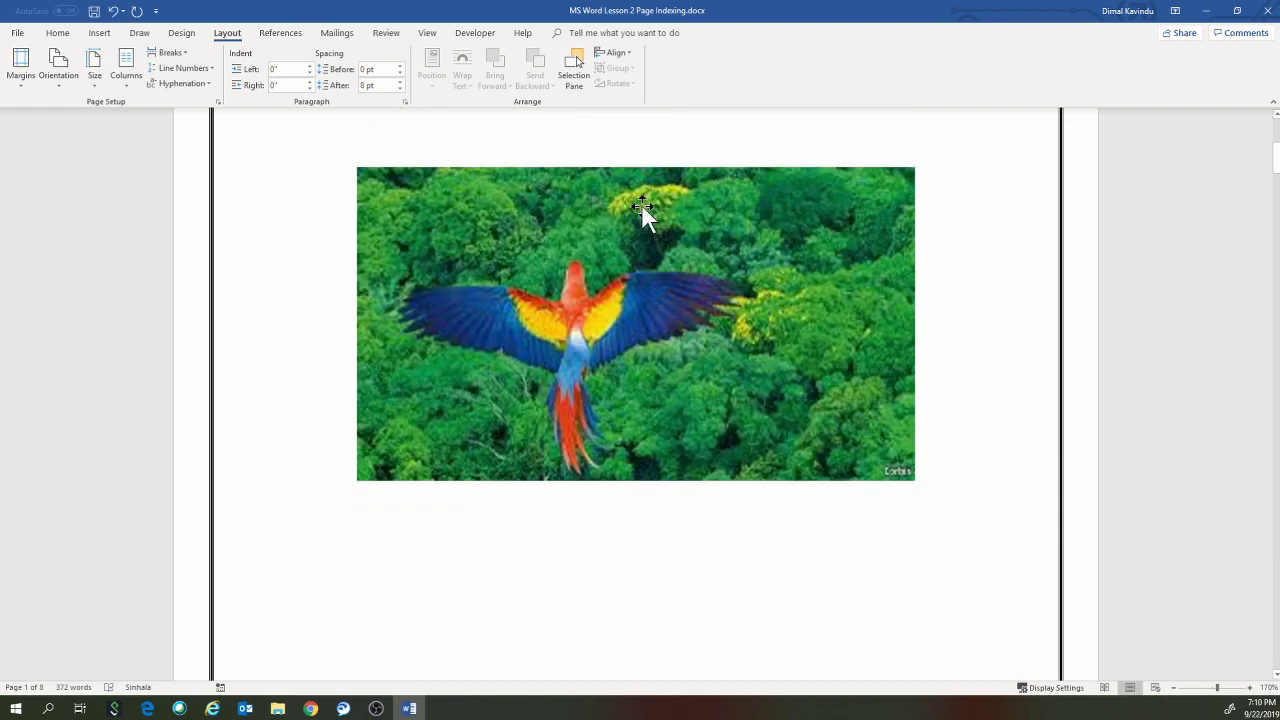
pyautogui.scroll(-10, 646, 214)
pyautogui.scroll(-5, 646, 214)
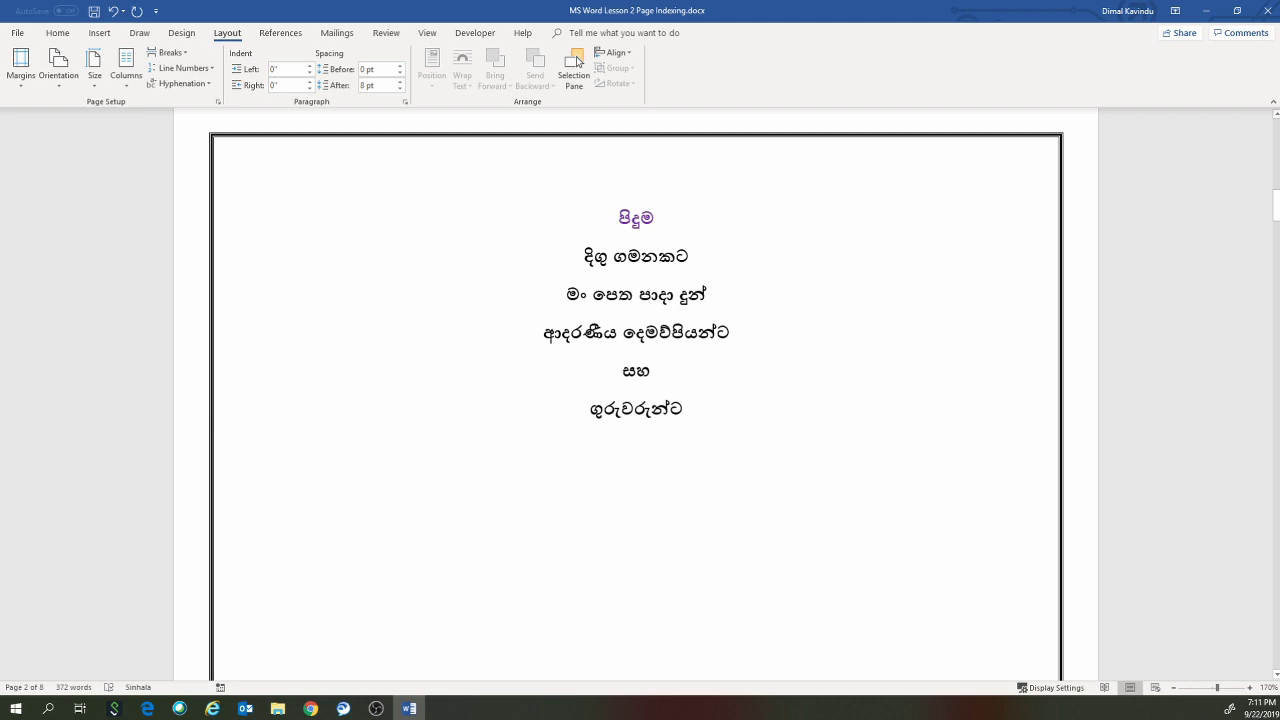
pyautogui.scroll(10, 636, 400)
pyautogui.scroll(-9, 636, 400)
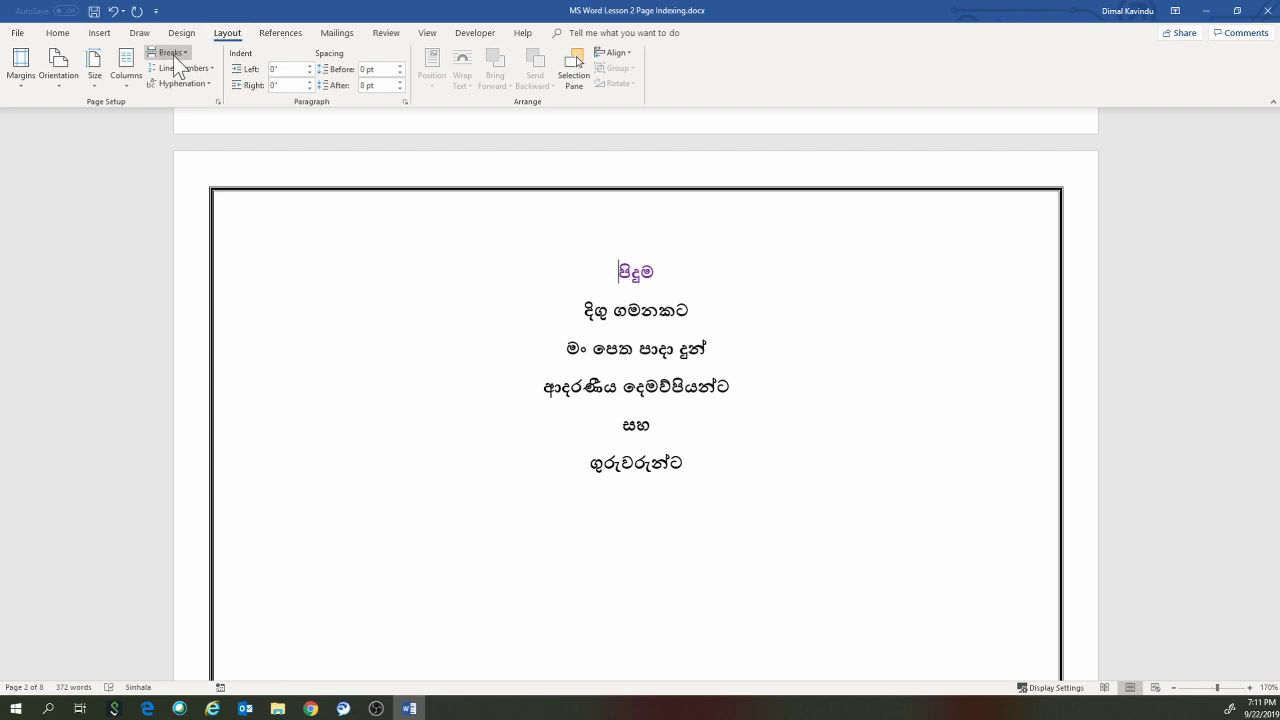
# - Insert a continuous section break at the start of the dedication page
pyautogui.click(172, 53)
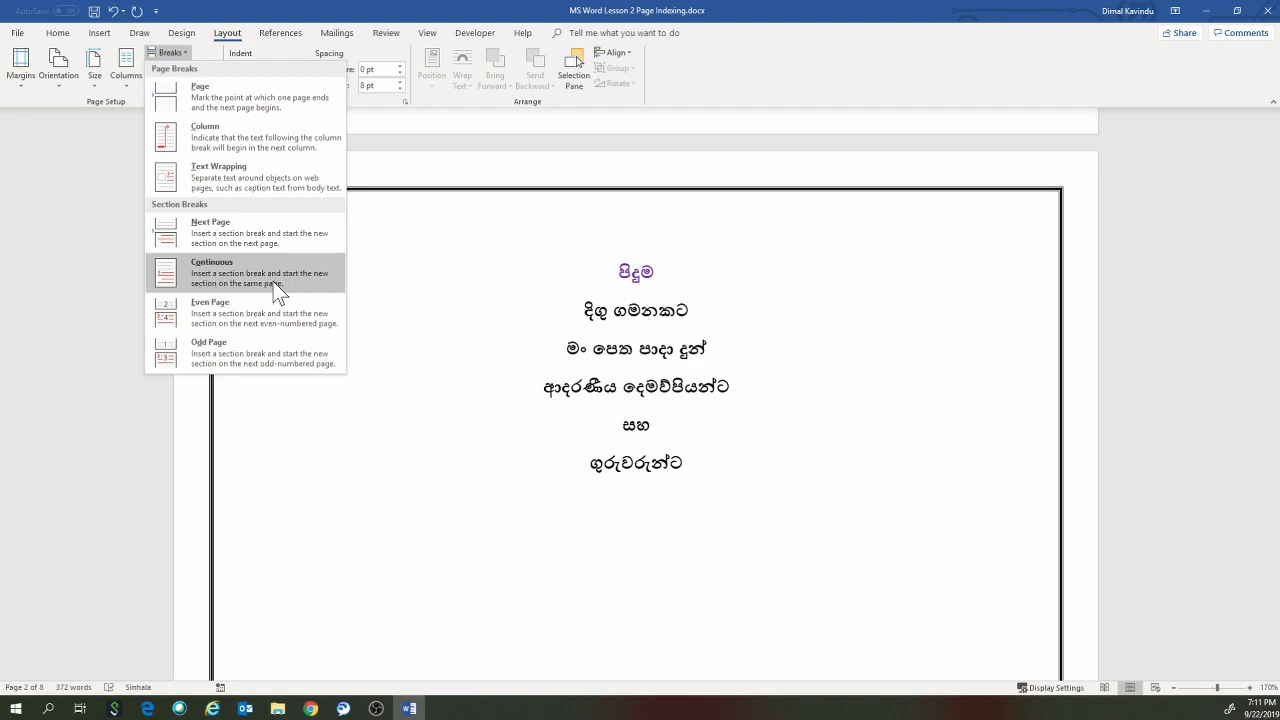
pyautogui.click(277, 290)
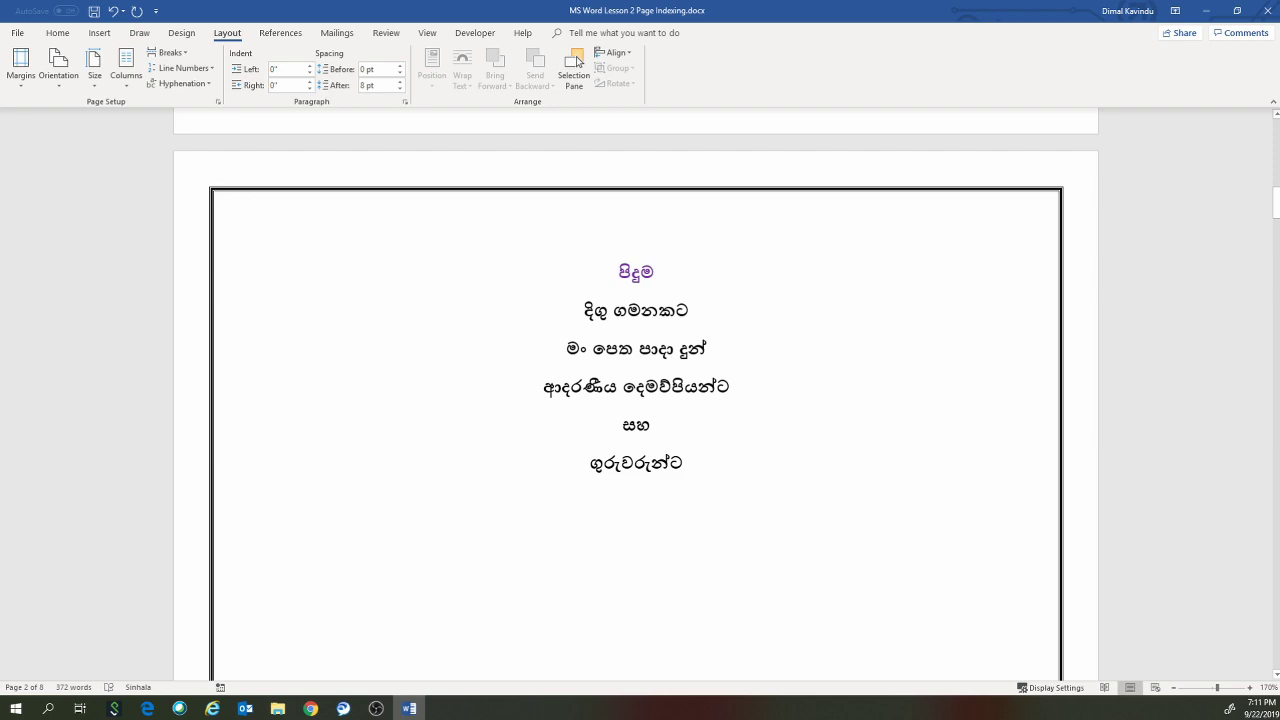
pyautogui.scroll(-3, 577, 61)
# - Insert a continuous section break before the හැඳින්වීම introduction heading on page 5
pyautogui.scroll(-2, 577, 61)
pyautogui.scroll(5, 577, 61)
pyautogui.scroll(-5, 577, 61)
pyautogui.scroll(-5, 577, 61)
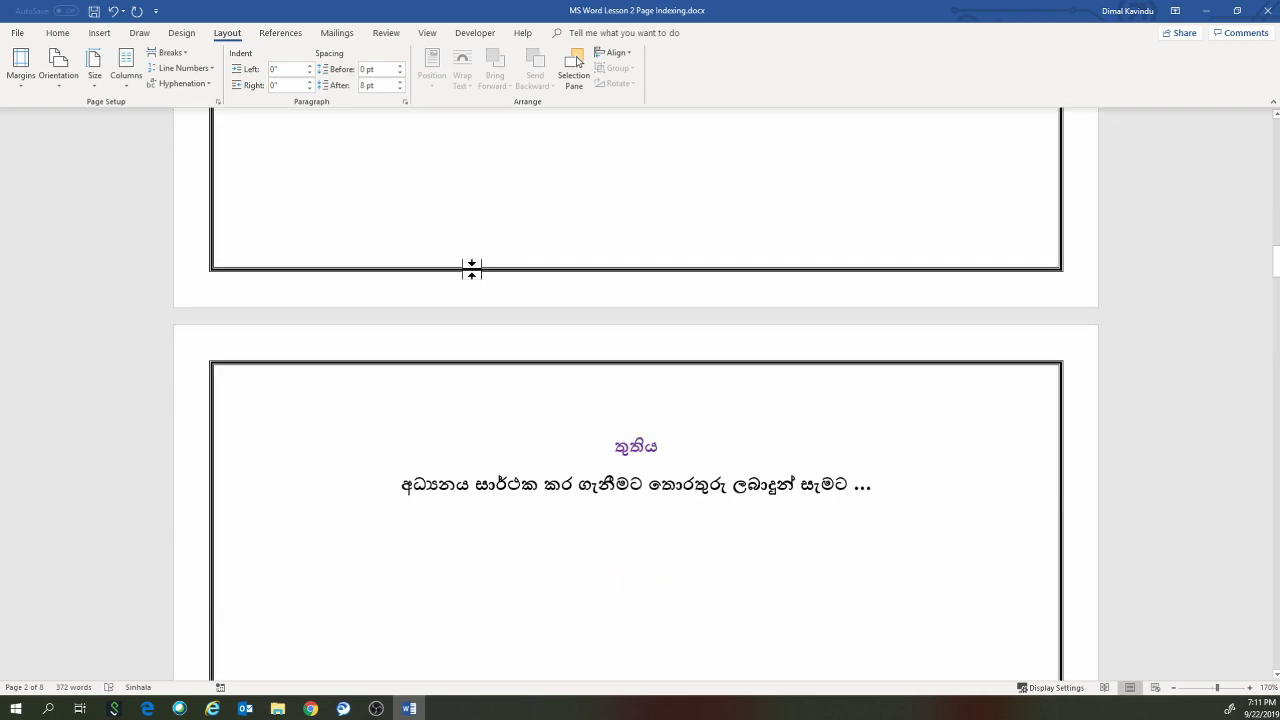
pyautogui.scroll(3, 577, 61)
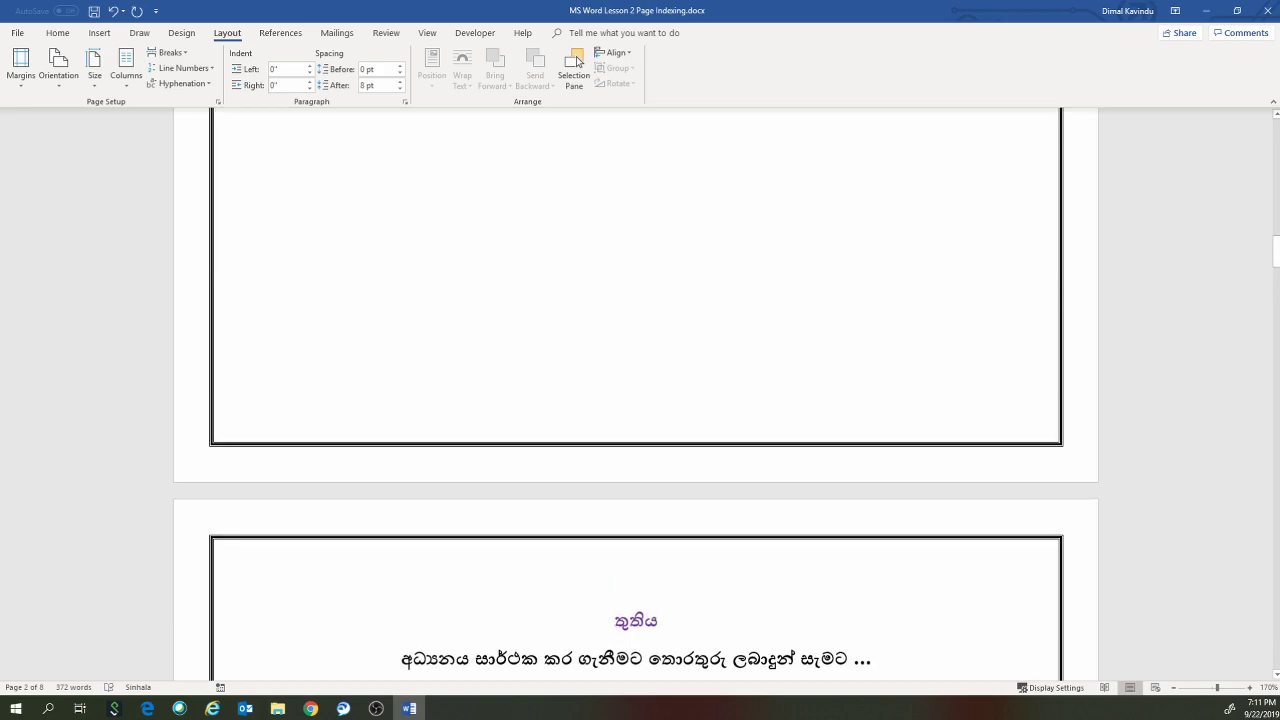
pyautogui.scroll(-3, 577, 61)
pyautogui.scroll(-6, 577, 61)
pyautogui.scroll(-6, 577, 61)
pyautogui.scroll(-3, 577, 61)
pyautogui.scroll(-5, 577, 61)
pyautogui.scroll(-5, 577, 61)
pyautogui.scroll(-4, 577, 61)
pyautogui.scroll(-1, 577, 61)
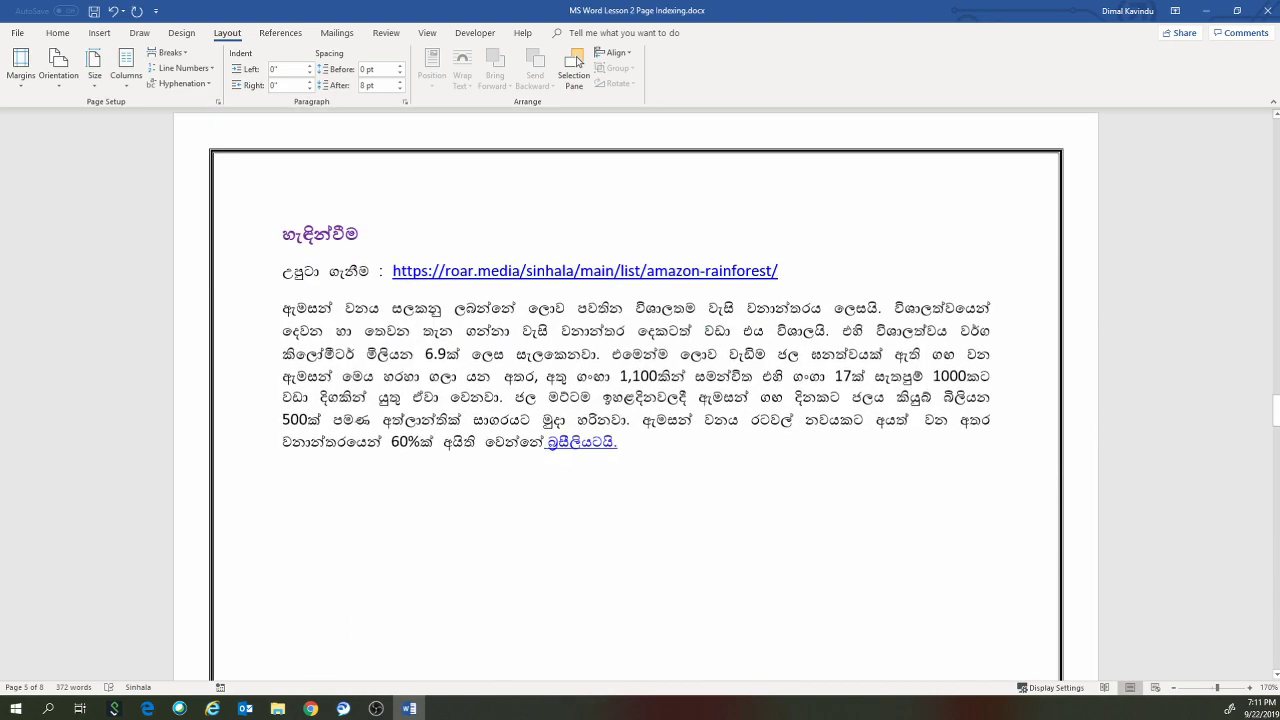
pyautogui.scroll(4, 577, 61)
pyautogui.scroll(10, 577, 61)
pyautogui.scroll(2, 577, 61)
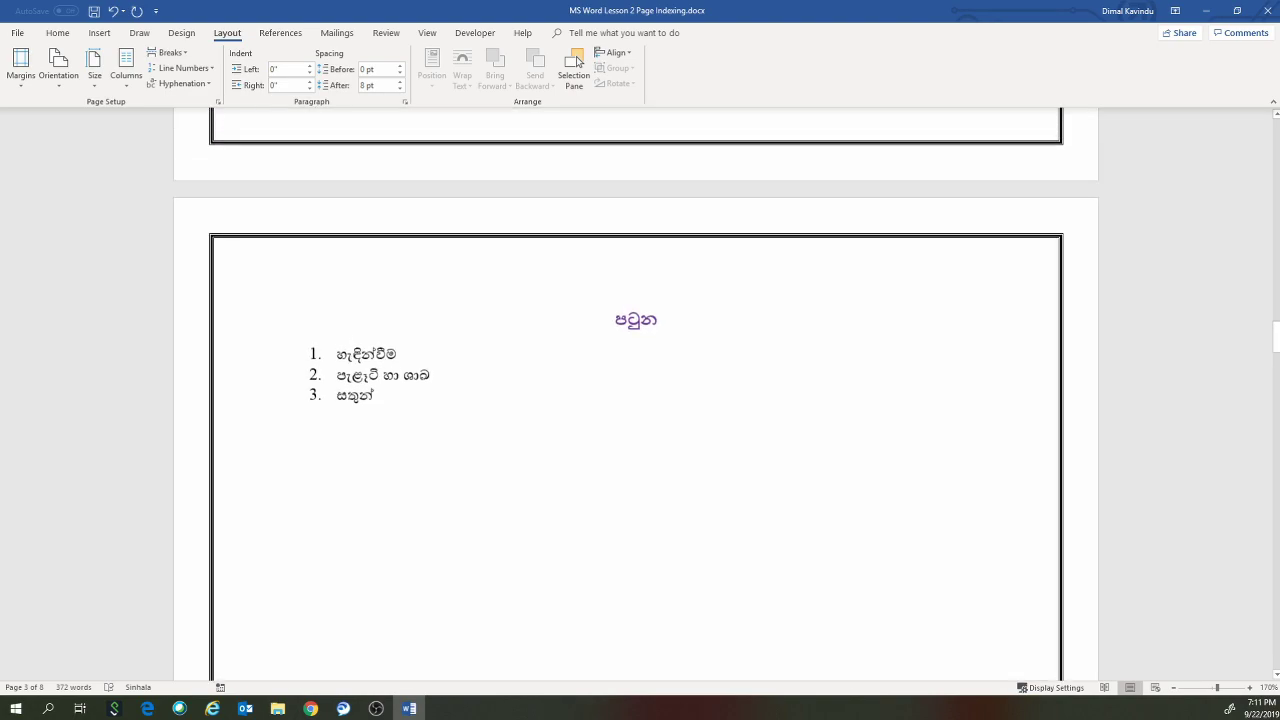
pyautogui.scroll(-6, 532, 325)
pyautogui.scroll(-7, 532, 325)
pyautogui.scroll(-3, 532, 325)
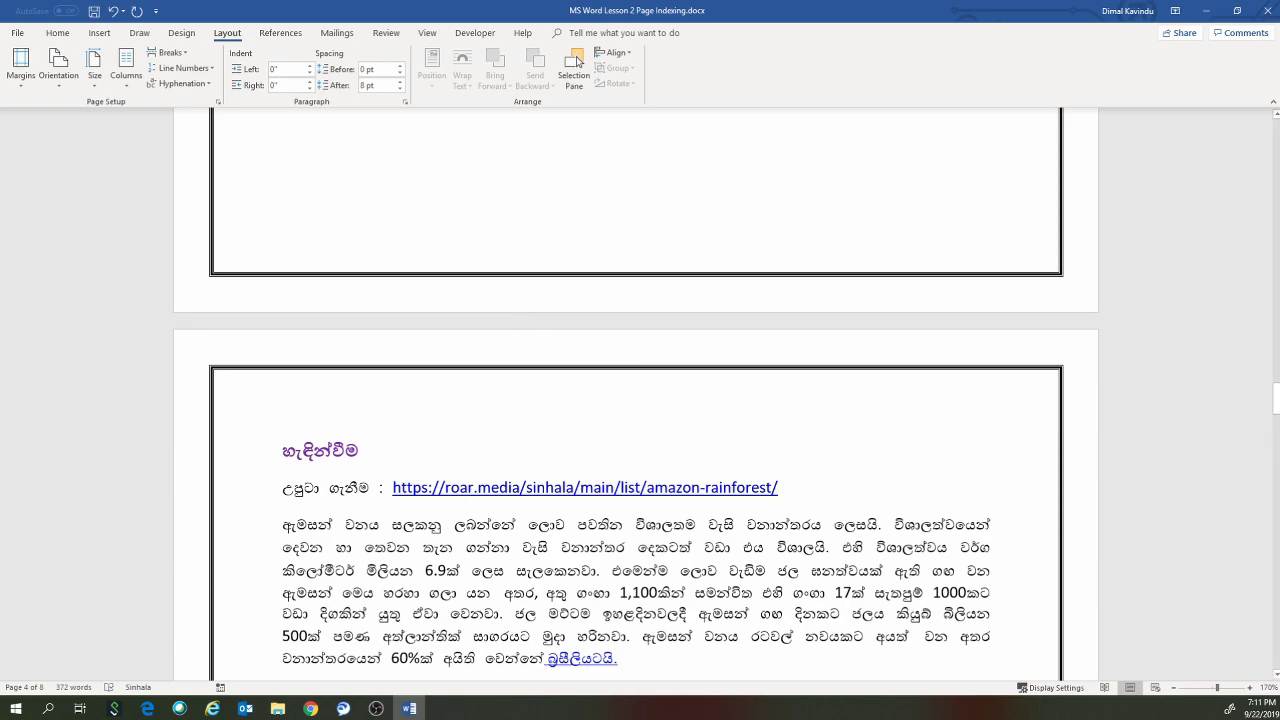
pyautogui.scroll(-1, 640, 450)
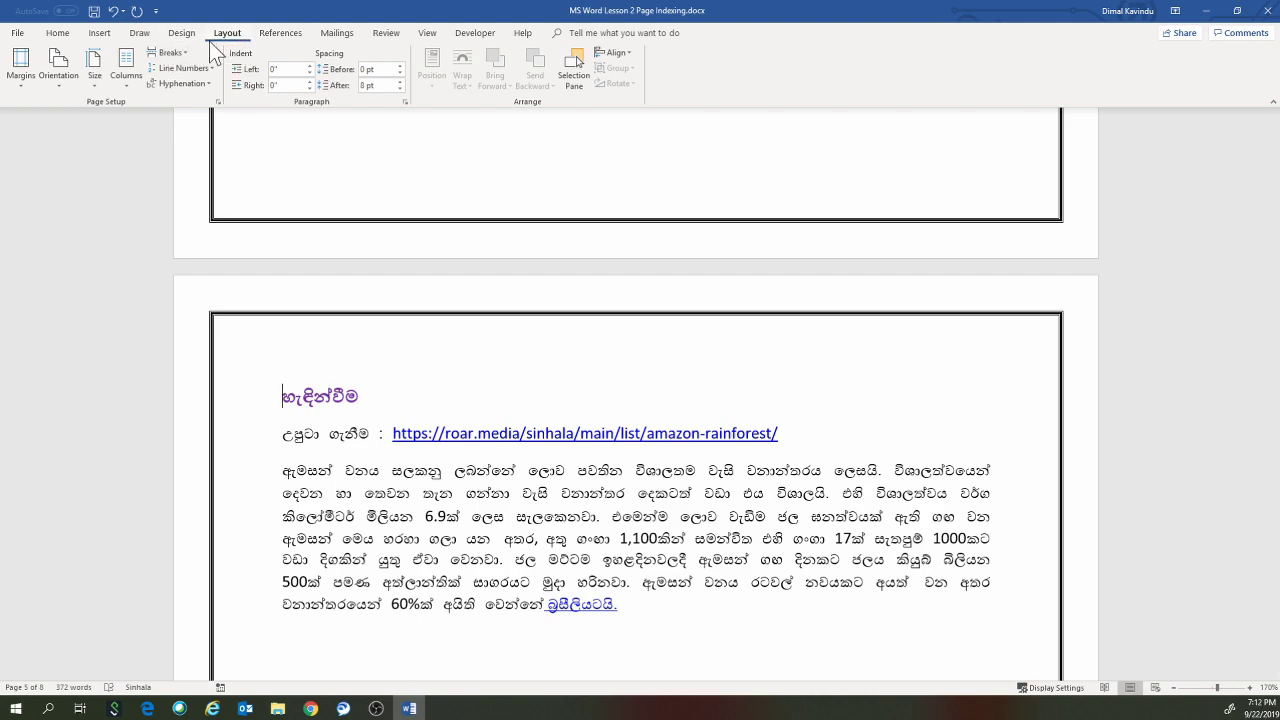
pyautogui.click(168, 52)
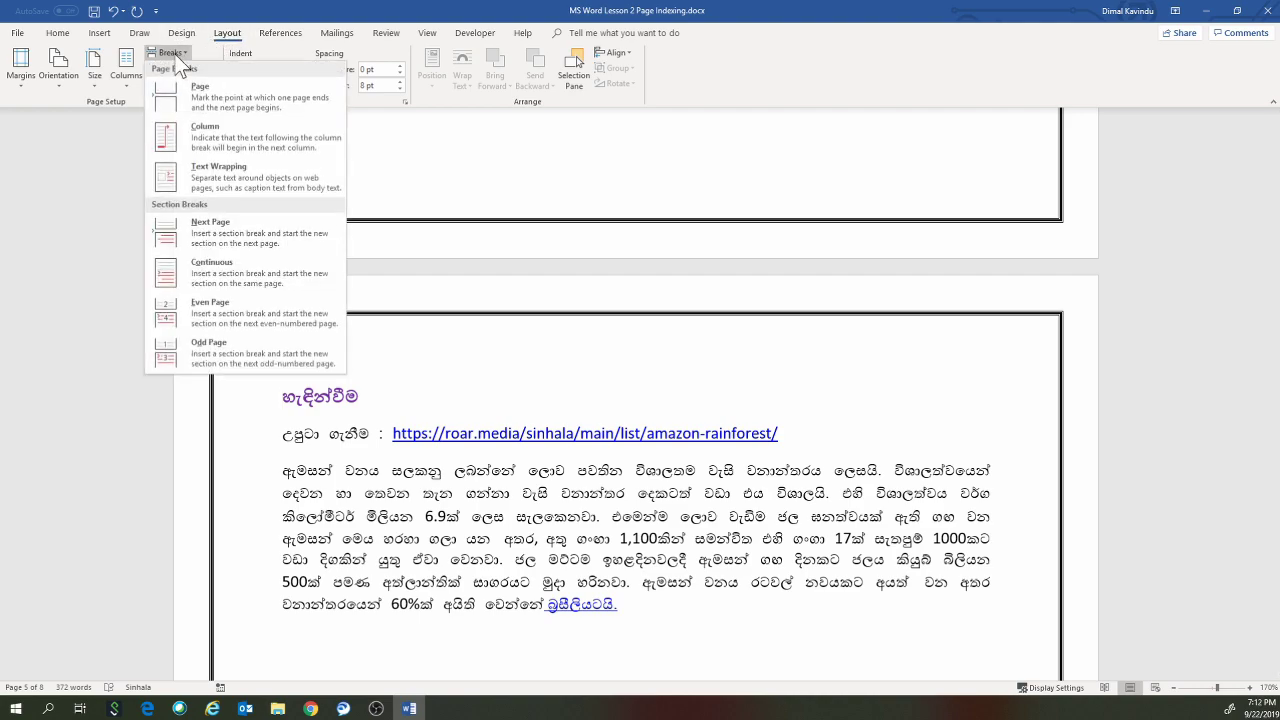
pyautogui.click(207, 276)
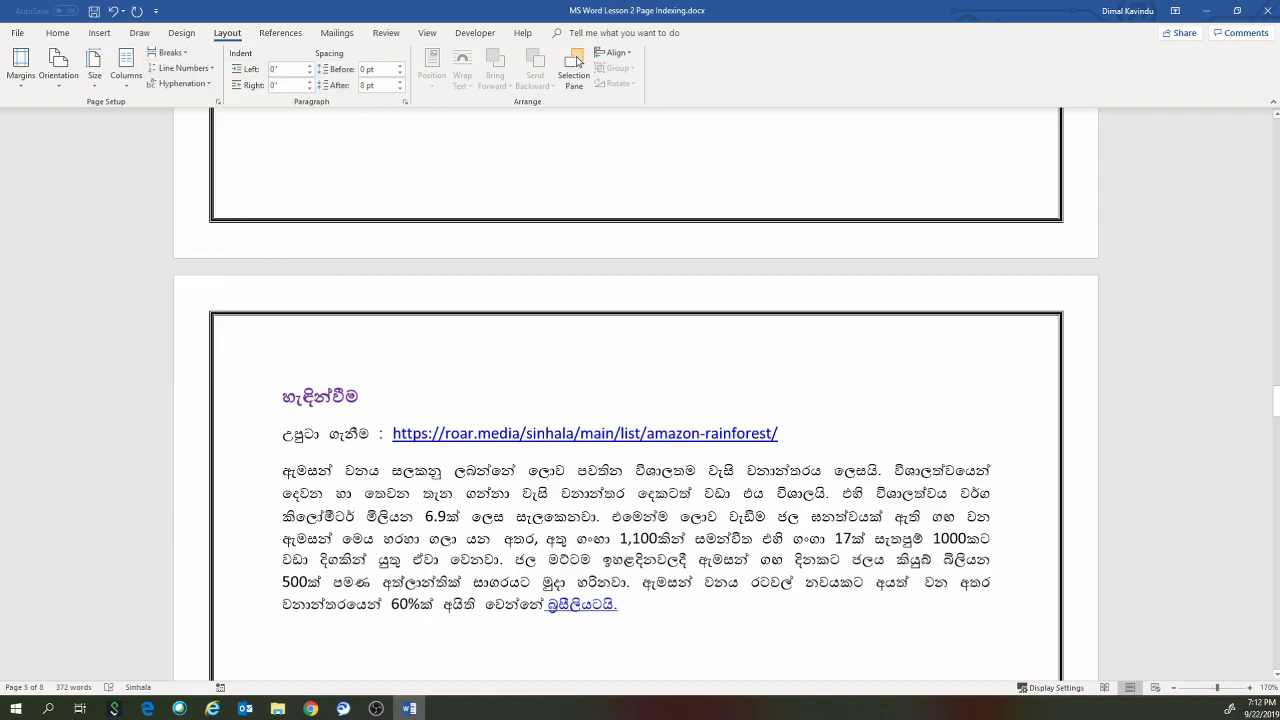
pyautogui.hotkey('ctrl', 'End')
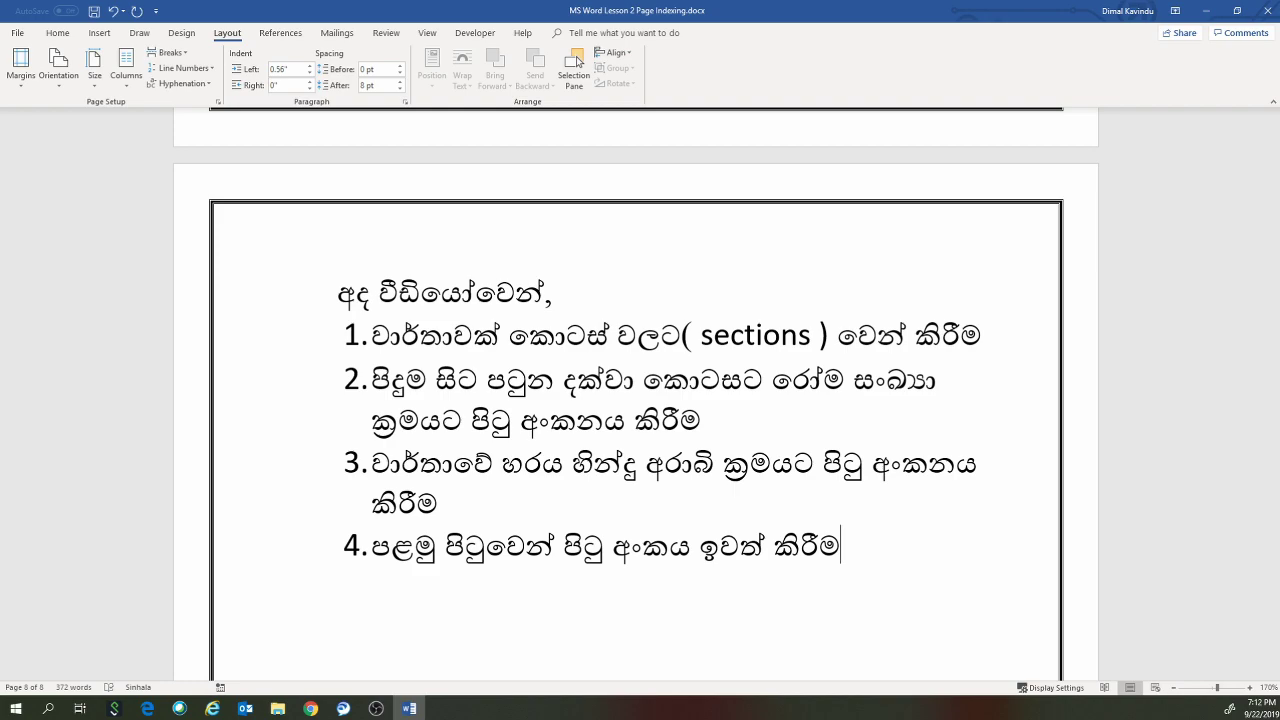
# - Highlight the first two objectives on the last page, then return to the cover page
pyautogui.moveTo(371, 335); pyautogui.dragTo(921, 349)
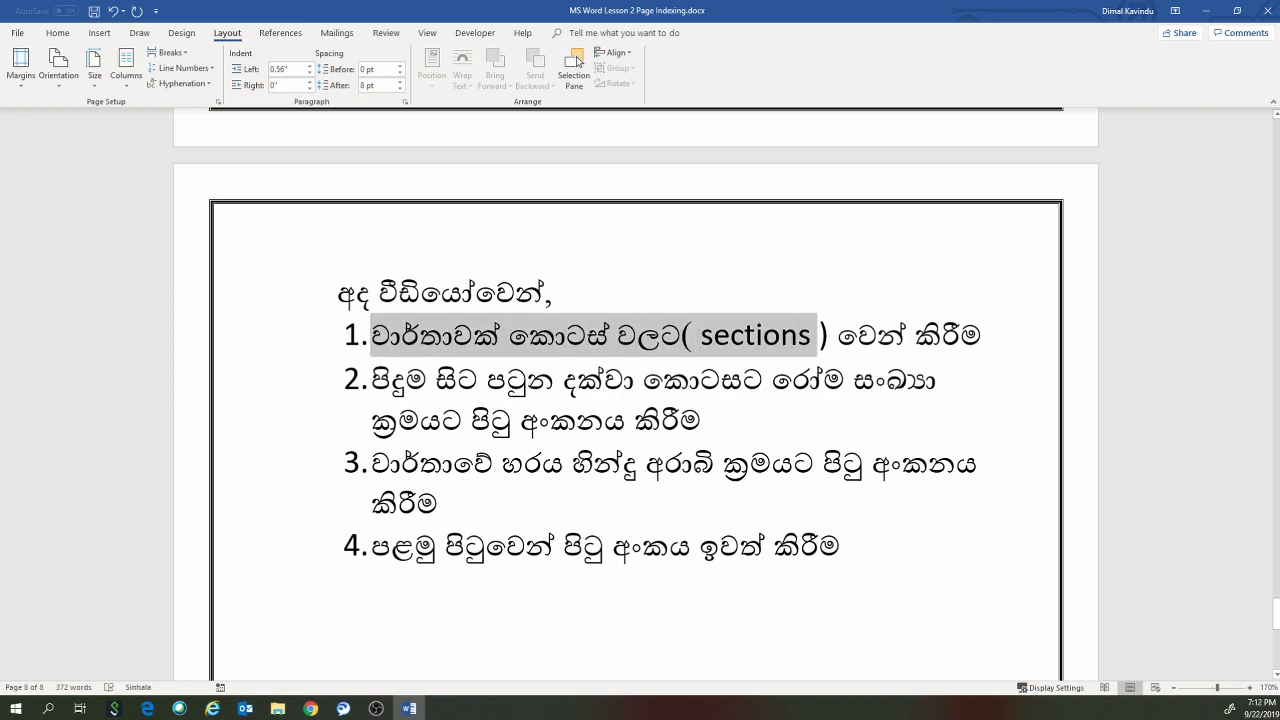
pyautogui.click(931, 346)
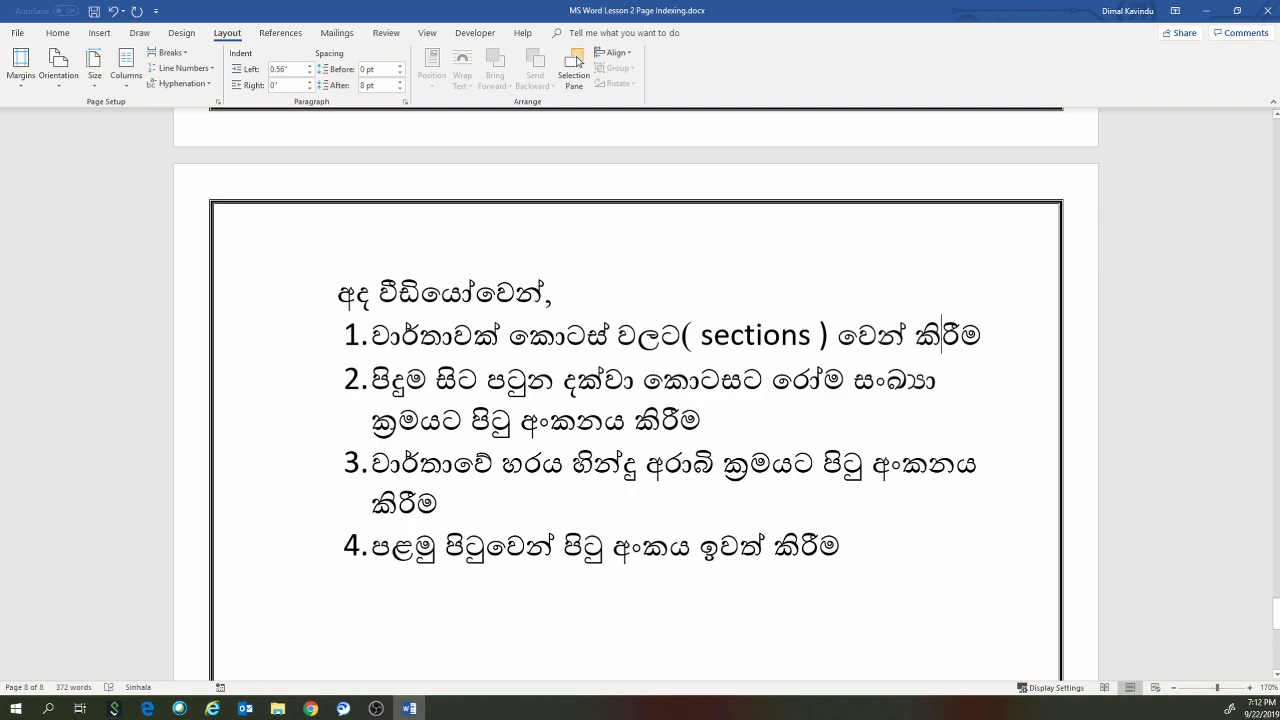
pyautogui.tripleClick(680, 420)
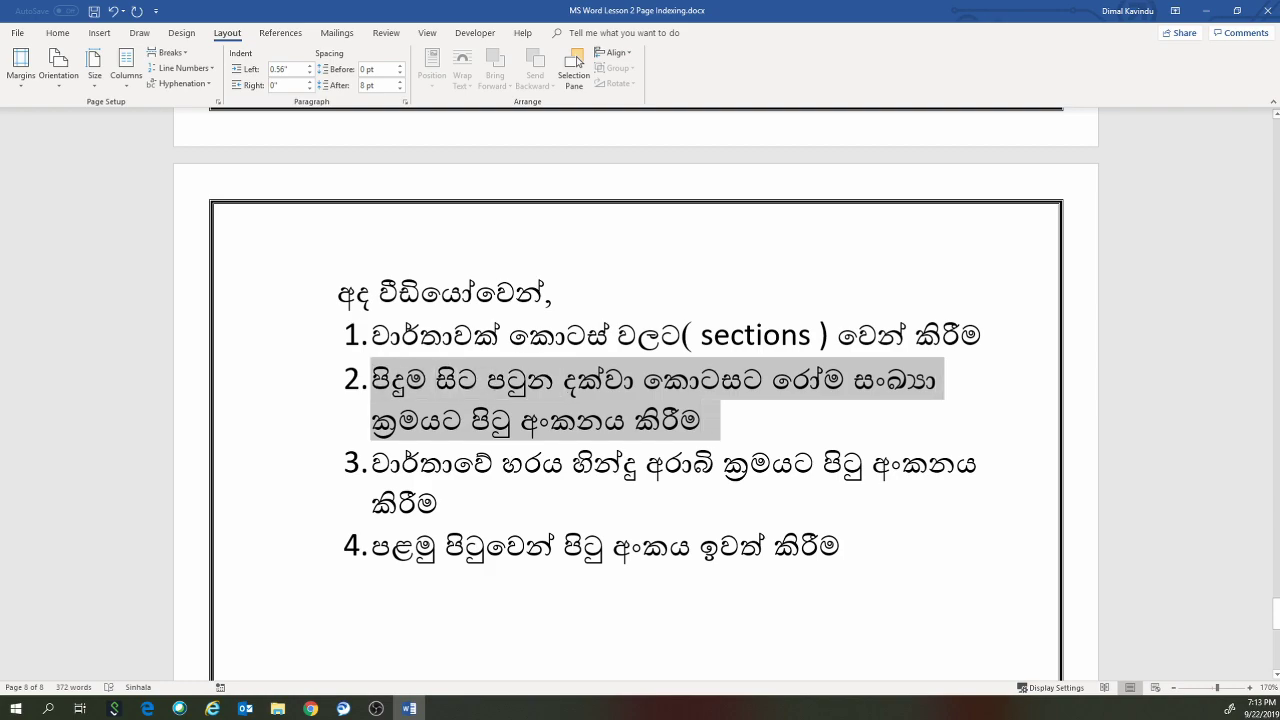
pyautogui.click(1016, 381)
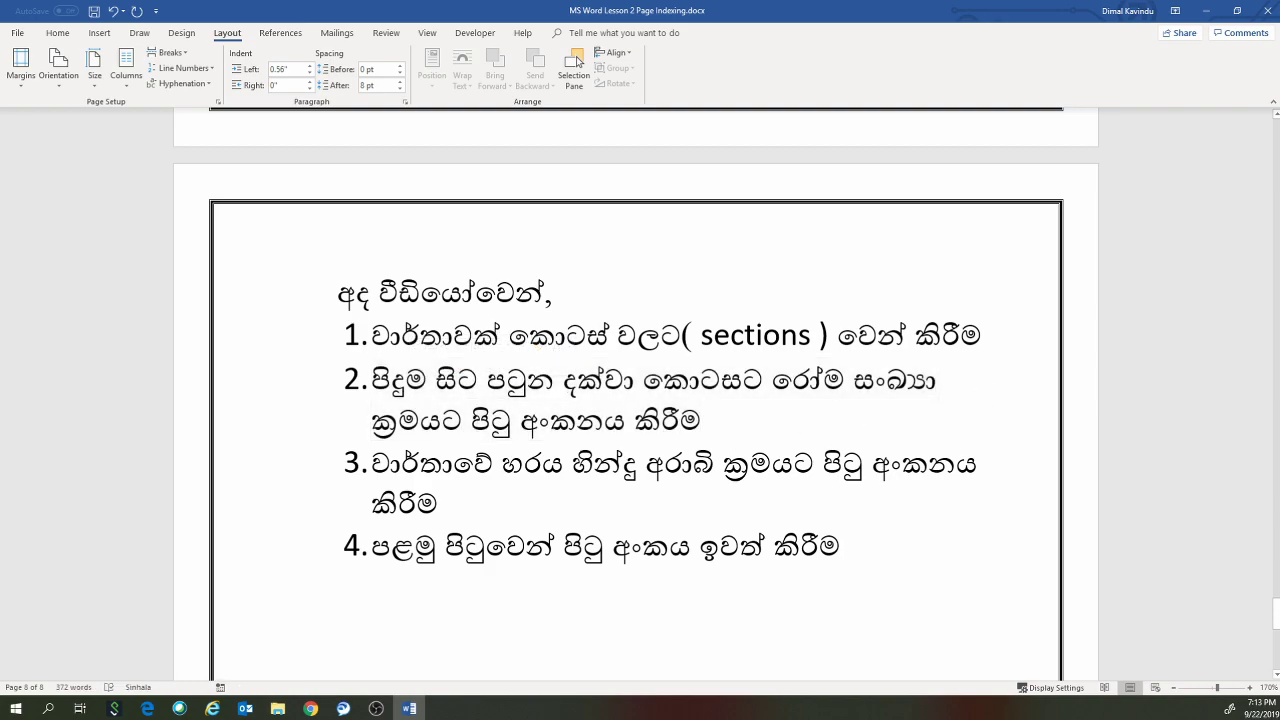
pyautogui.hotkey('ctrl', 'Home')
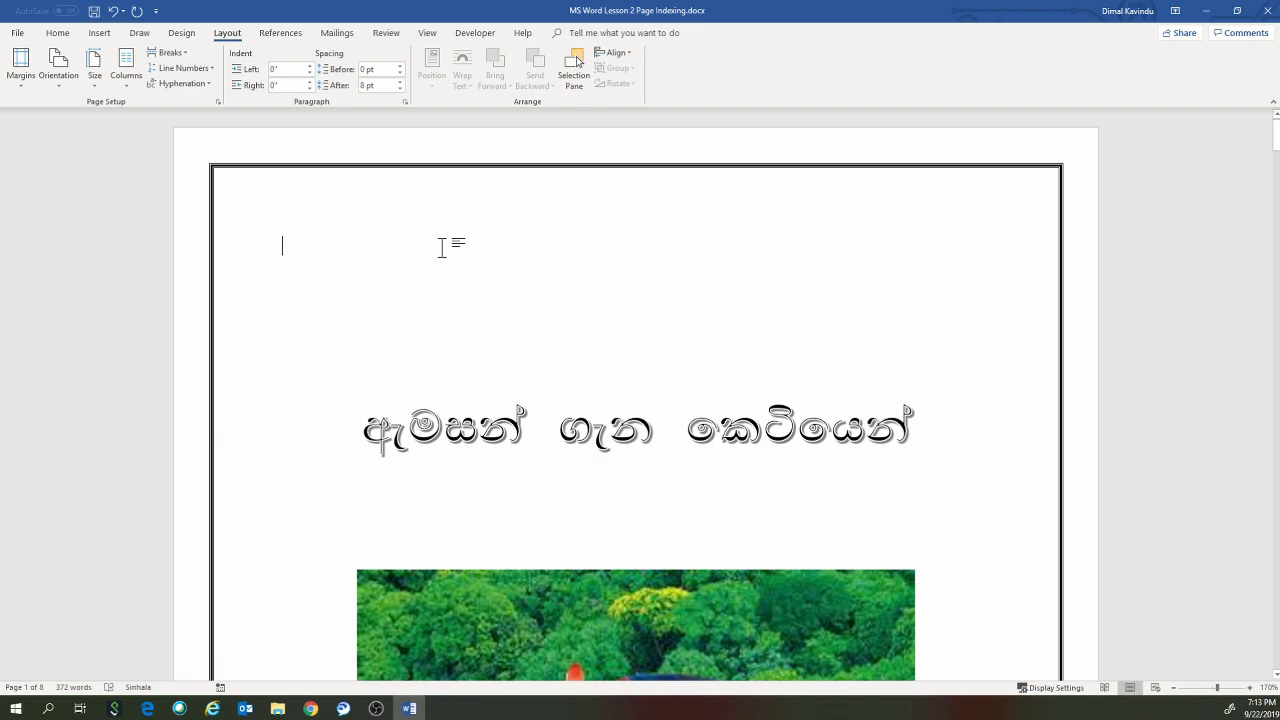
pyautogui.click(99, 36)
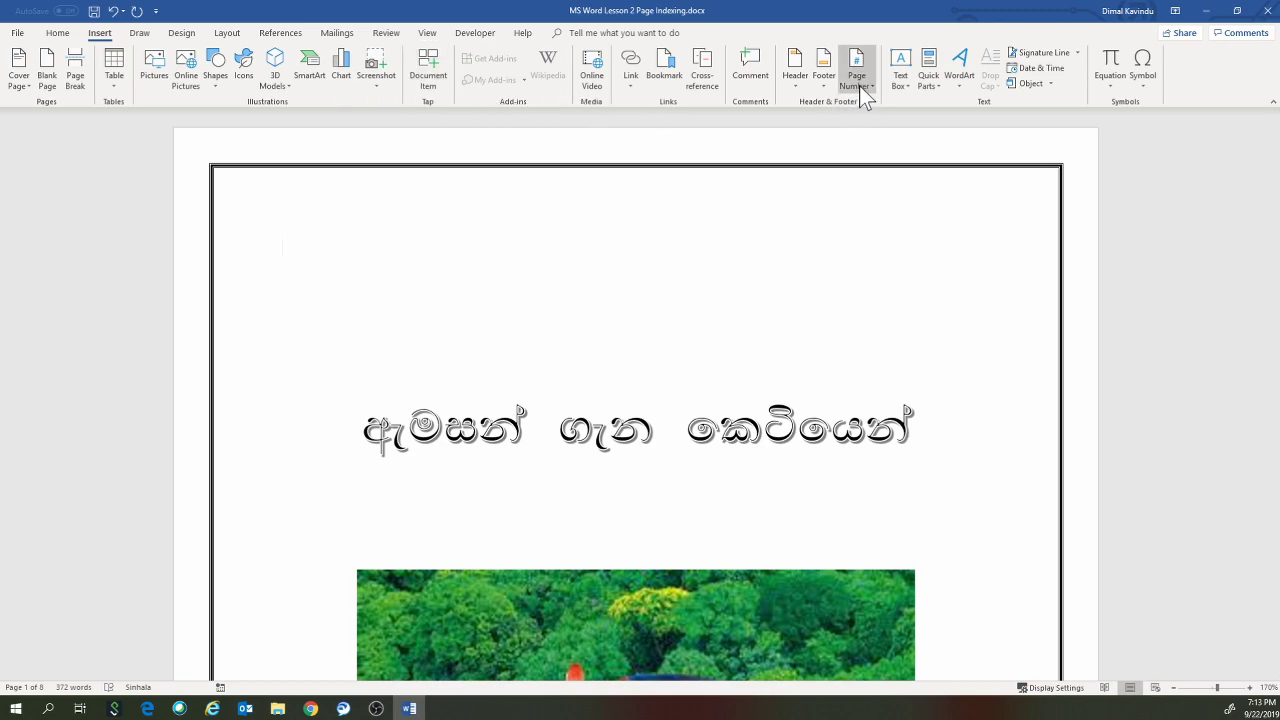
# - Insert a Plain Number 2 page number at the bottom of the page
pyautogui.click(861, 87)
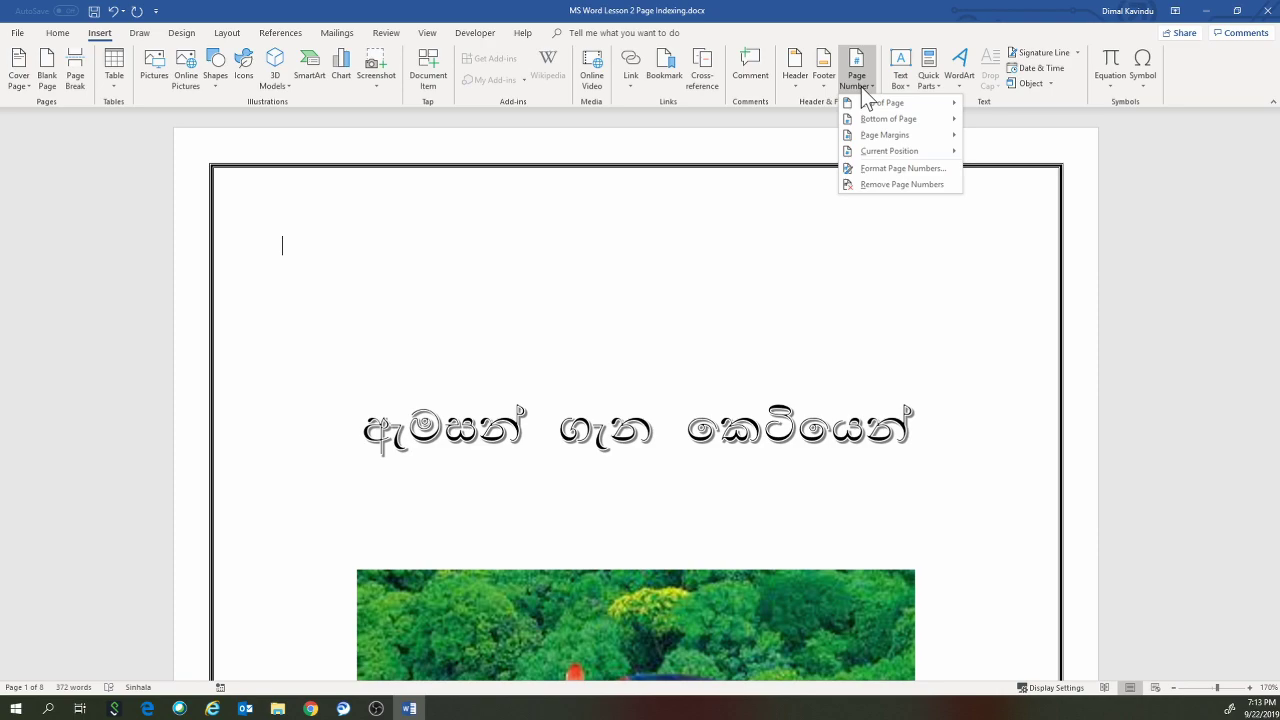
pyautogui.moveTo(871, 104)
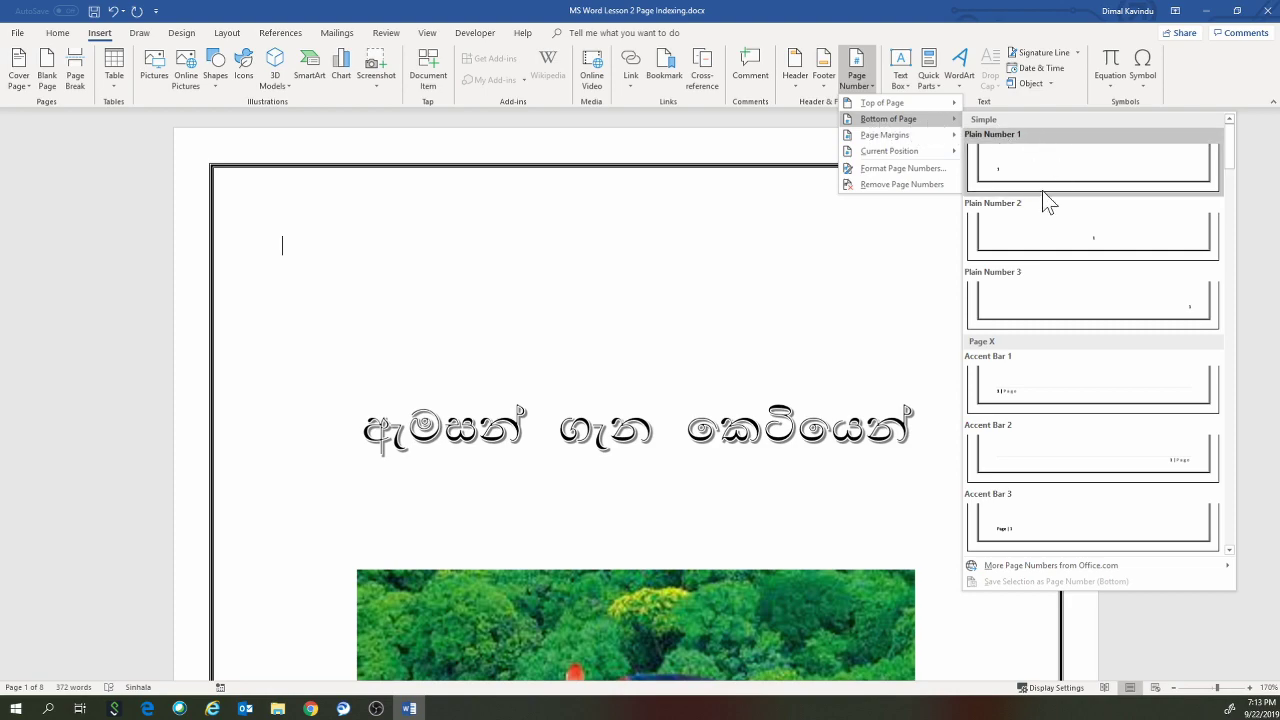
pyautogui.click(1065, 240)
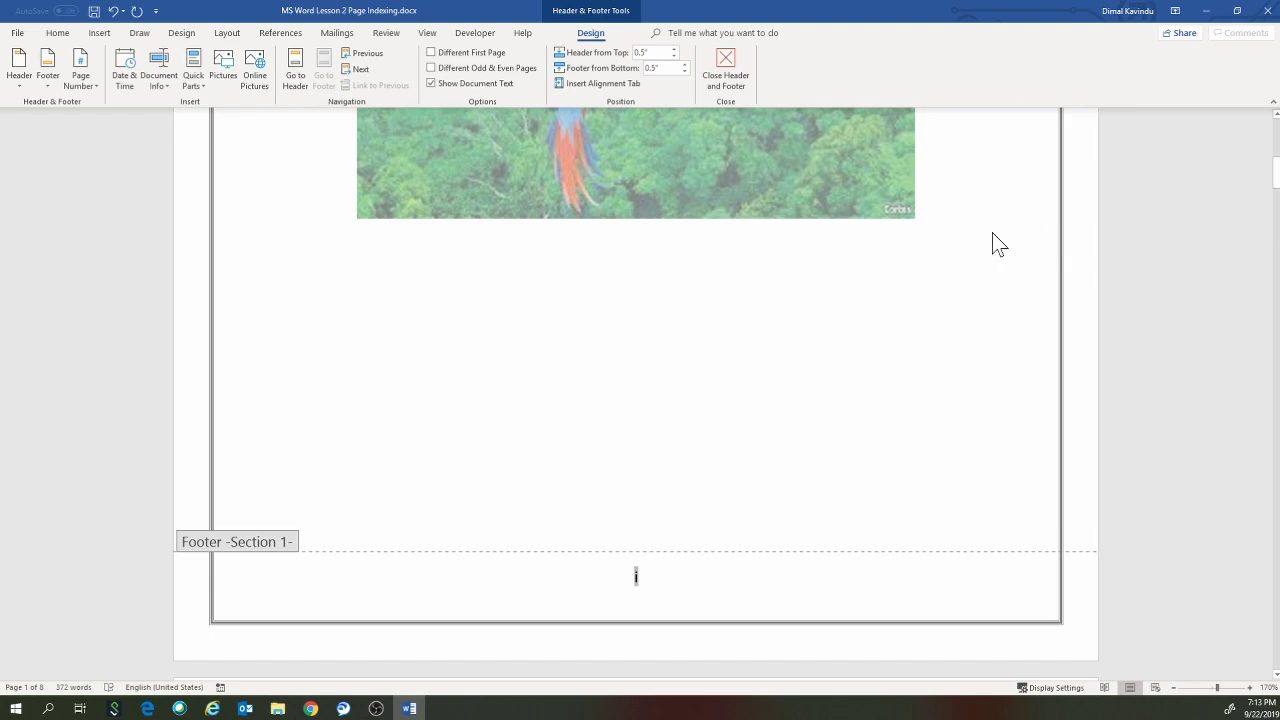
# - Scroll through the Section 2 footers to confirm the front-matter pages read i and ii
pyautogui.scroll(5, 995, 232)
pyautogui.scroll(3, 995, 240)
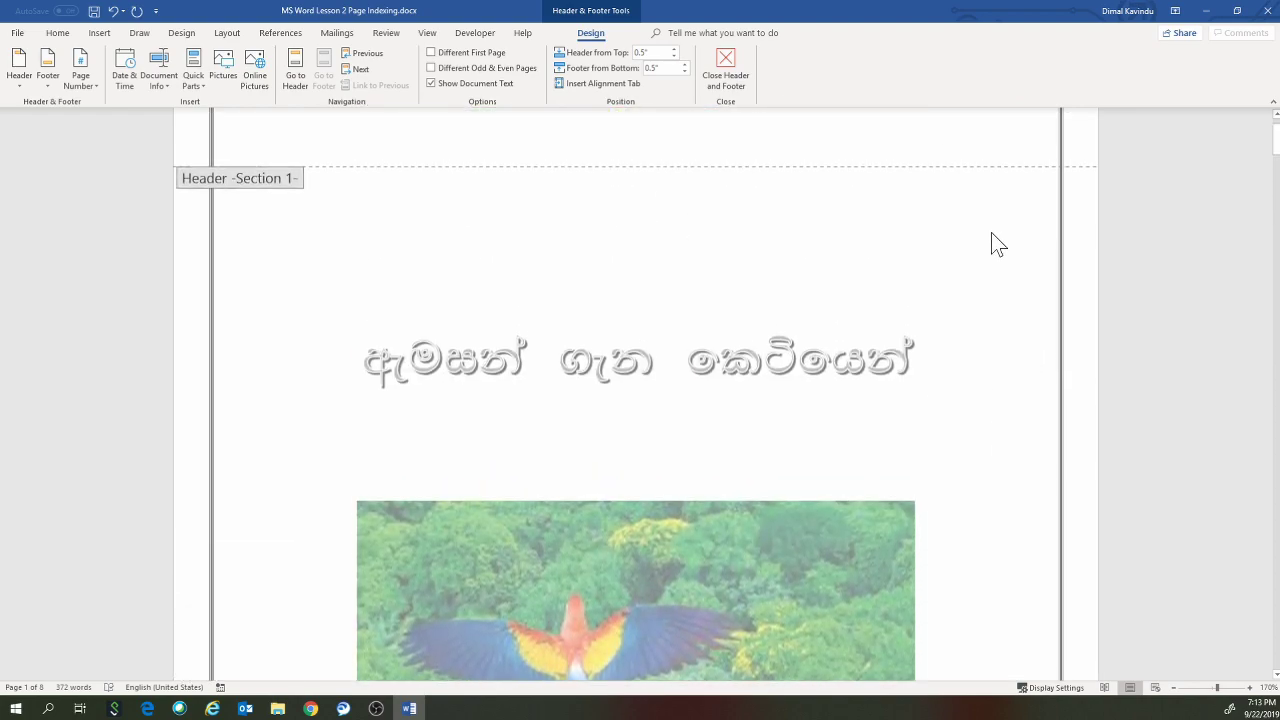
pyautogui.scroll(-8, 995, 240)
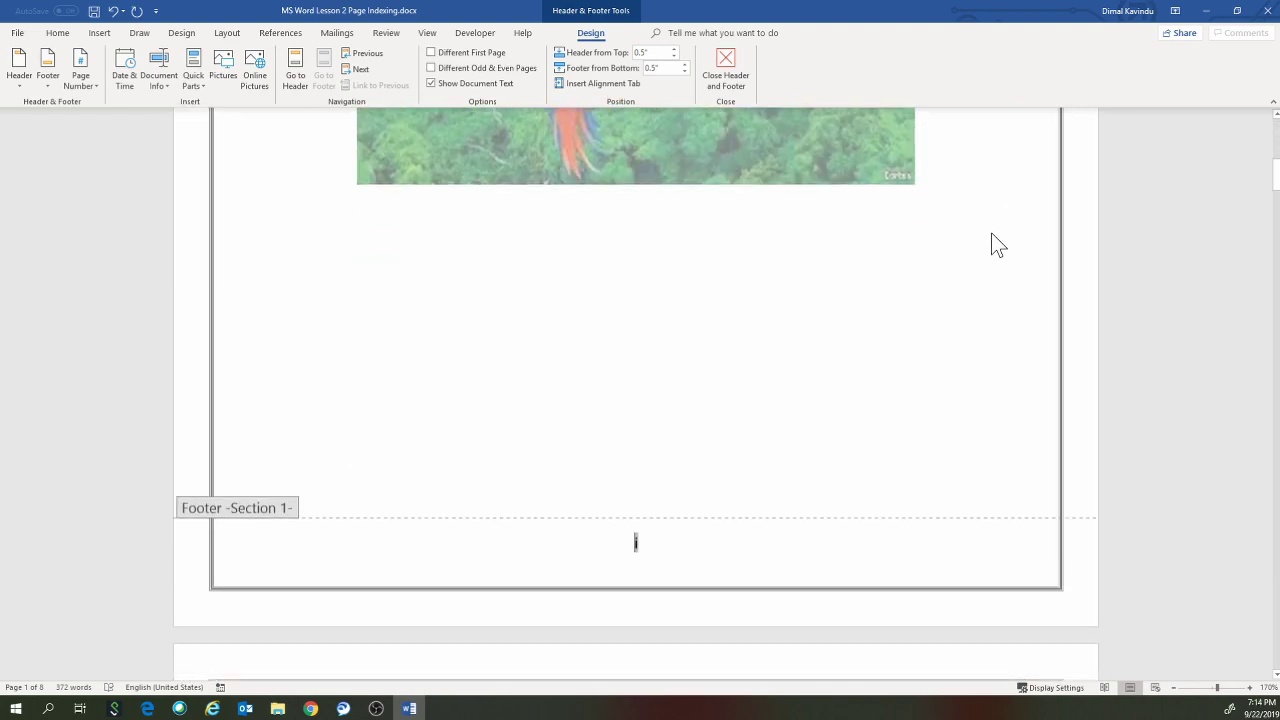
pyautogui.scroll(6, 563, 397)
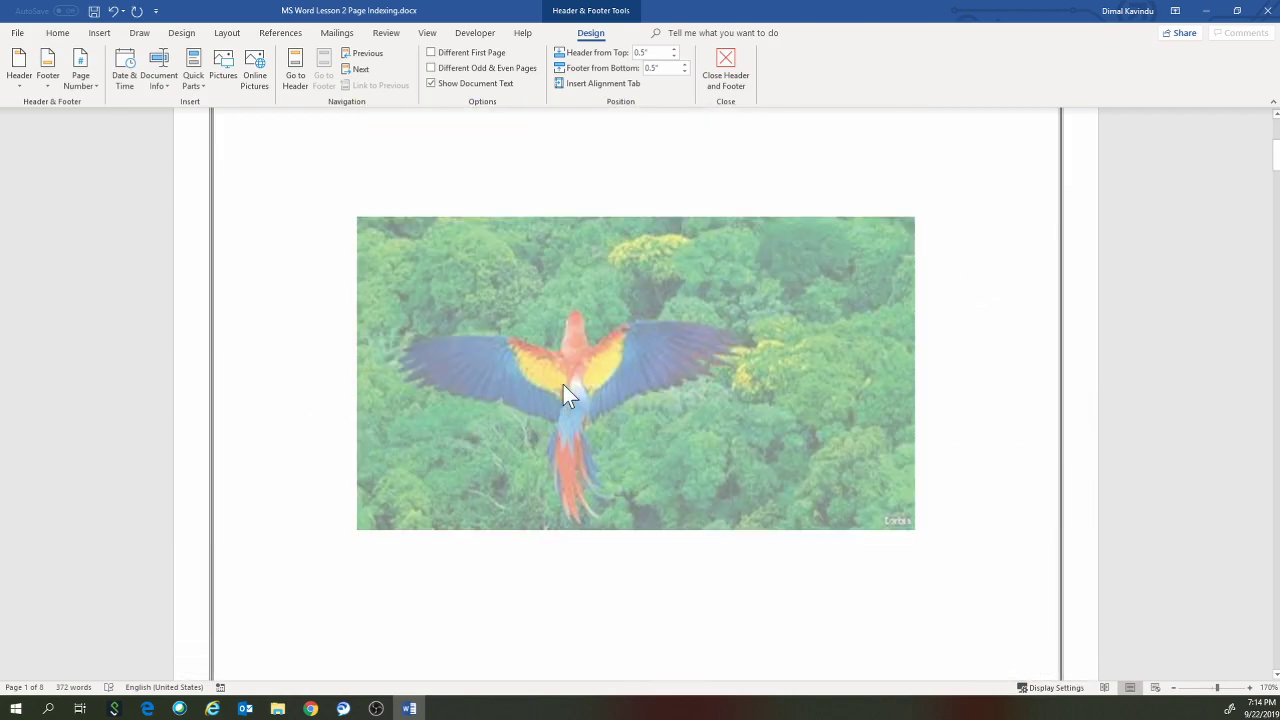
pyautogui.scroll(3, 563, 397)
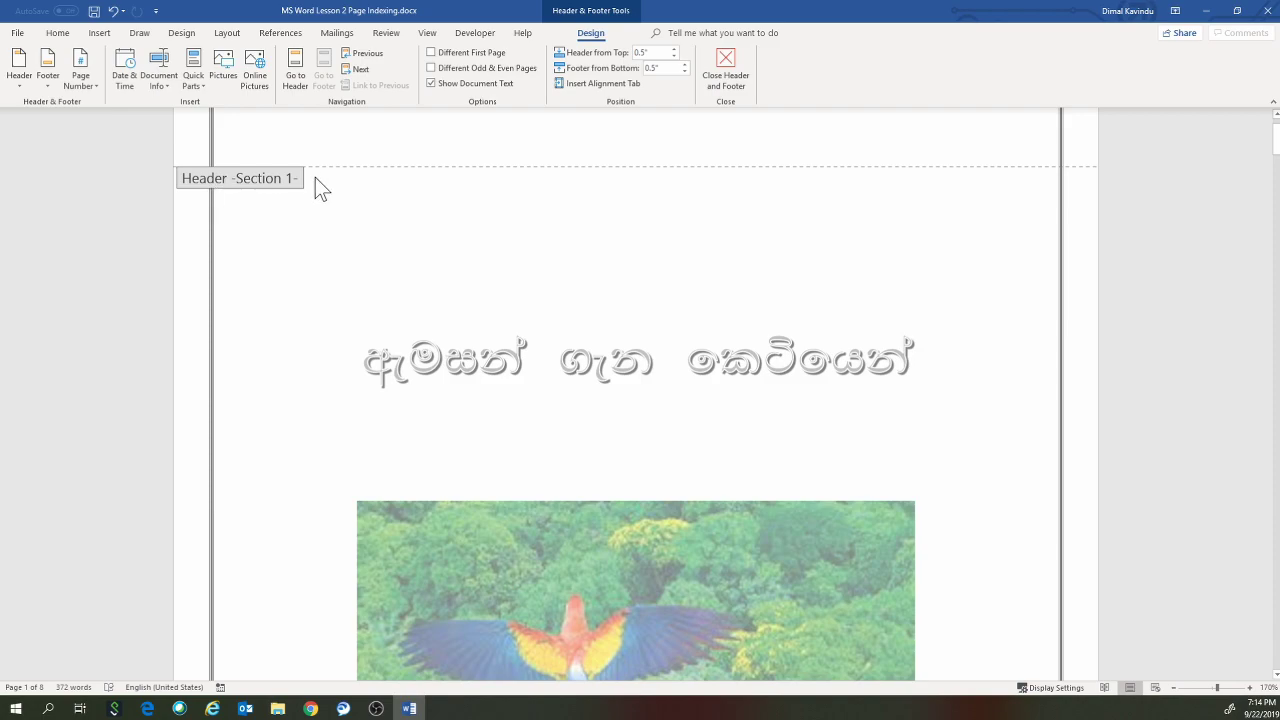
pyautogui.scroll(-3, 598, 284)
pyautogui.scroll(-5, 598, 284)
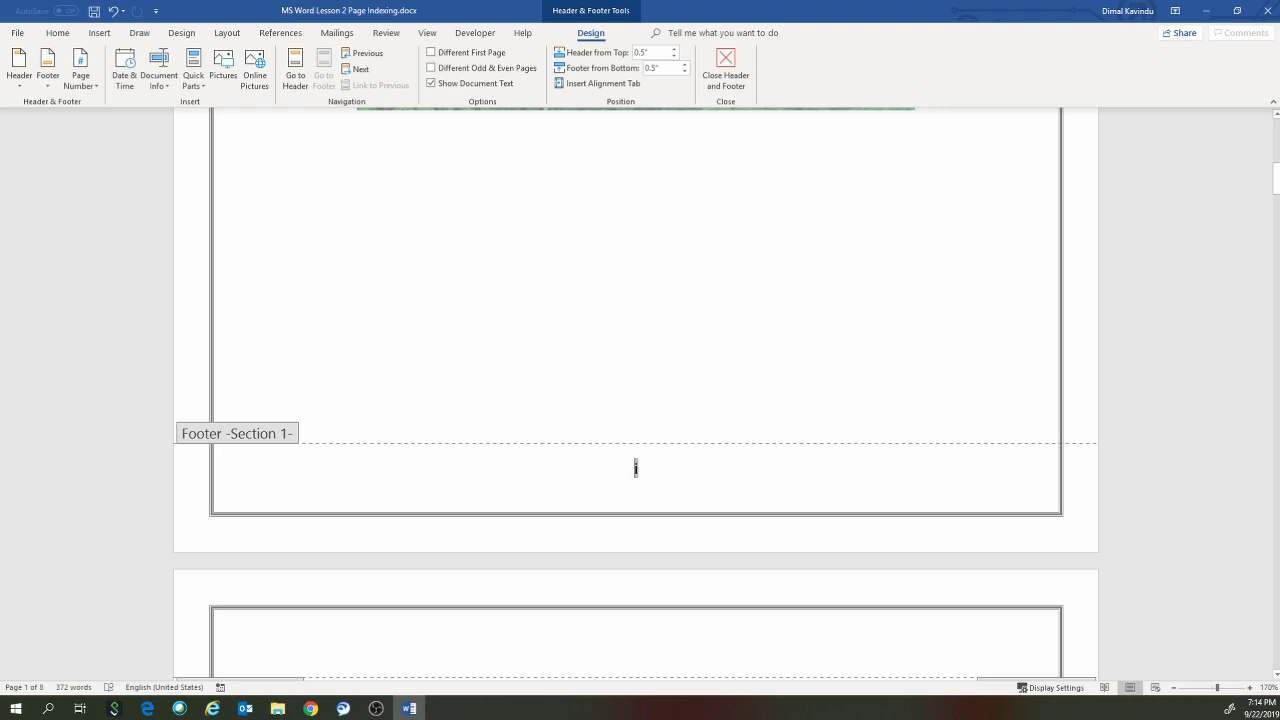
pyautogui.scroll(-5, 636, 467)
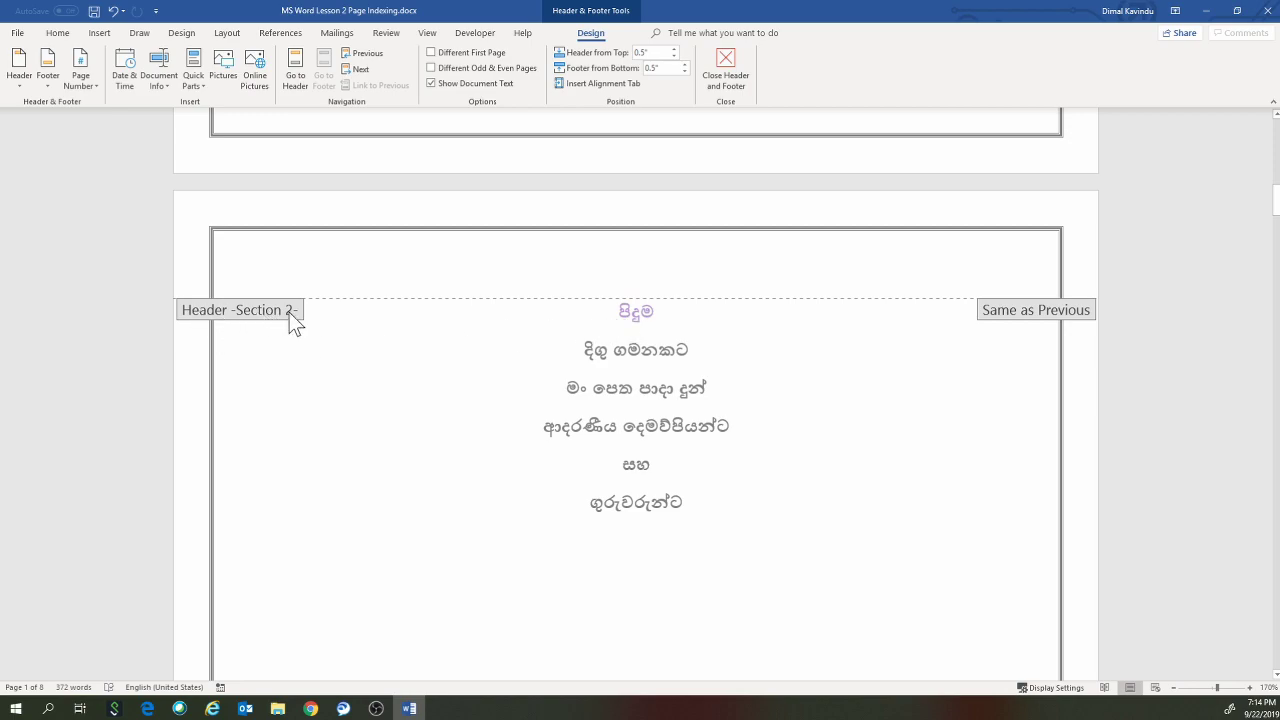
pyautogui.scroll(-3, 666, 357)
pyautogui.scroll(-4, 666, 357)
pyautogui.scroll(-4, 666, 370)
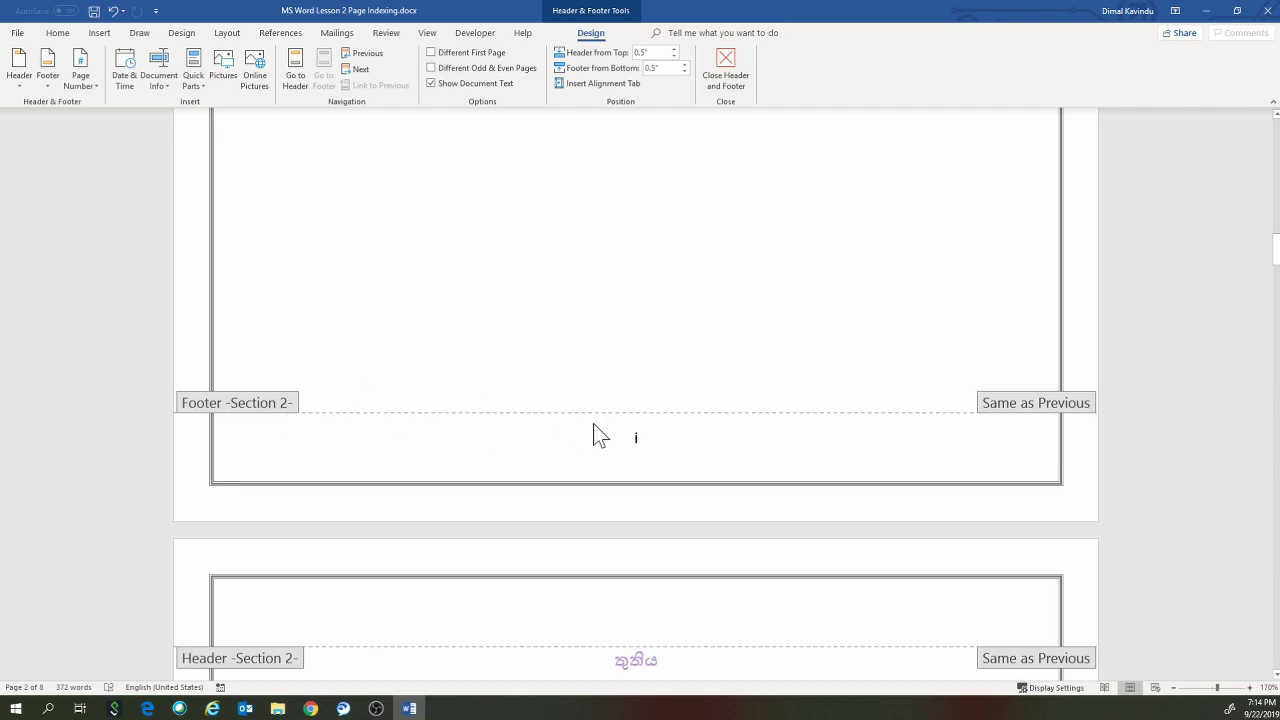
pyautogui.scroll(-3, 740, 390)
pyautogui.scroll(-6, 759, 385)
pyautogui.scroll(-7, 757, 388)
pyautogui.scroll(-5, 757, 388)
pyautogui.scroll(-1, 752, 385)
pyautogui.scroll(-7, 745, 375)
pyautogui.scroll(-7, 745, 375)
pyautogui.scroll(-3, 745, 375)
pyautogui.scroll(-1, 744, 375)
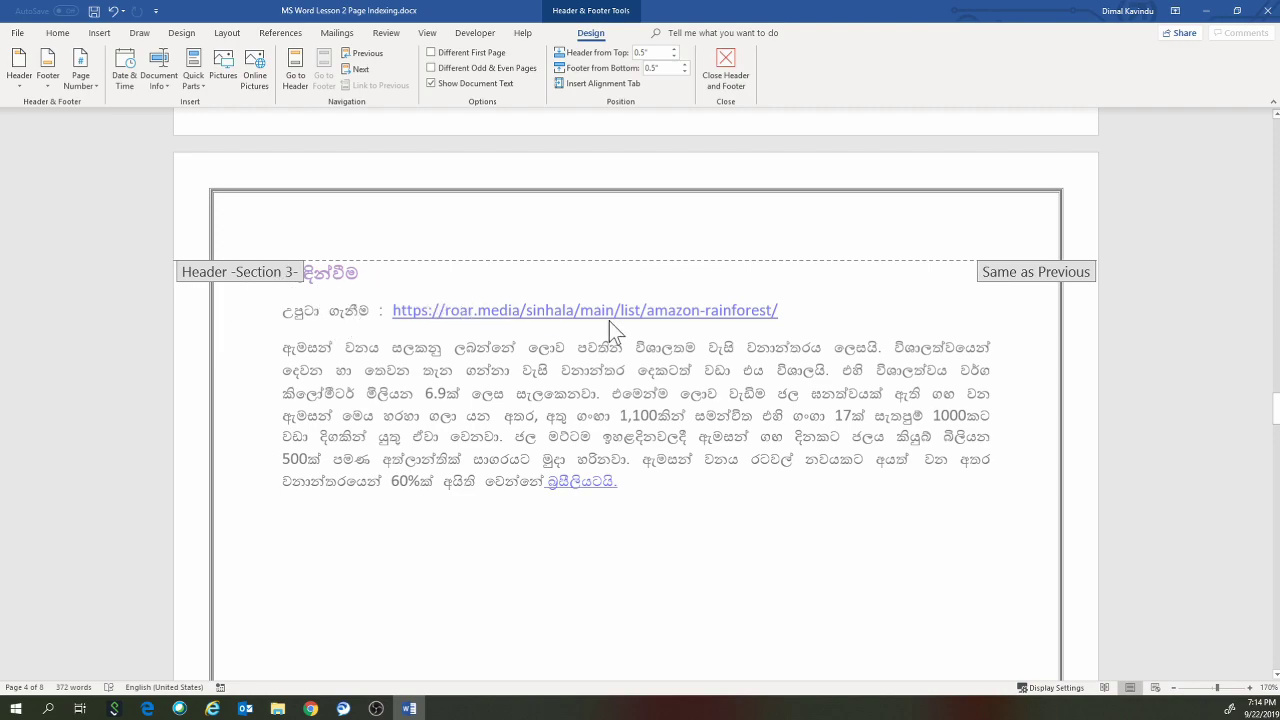
pyautogui.scroll(-3, 608, 331)
pyautogui.scroll(-10, 610, 324)
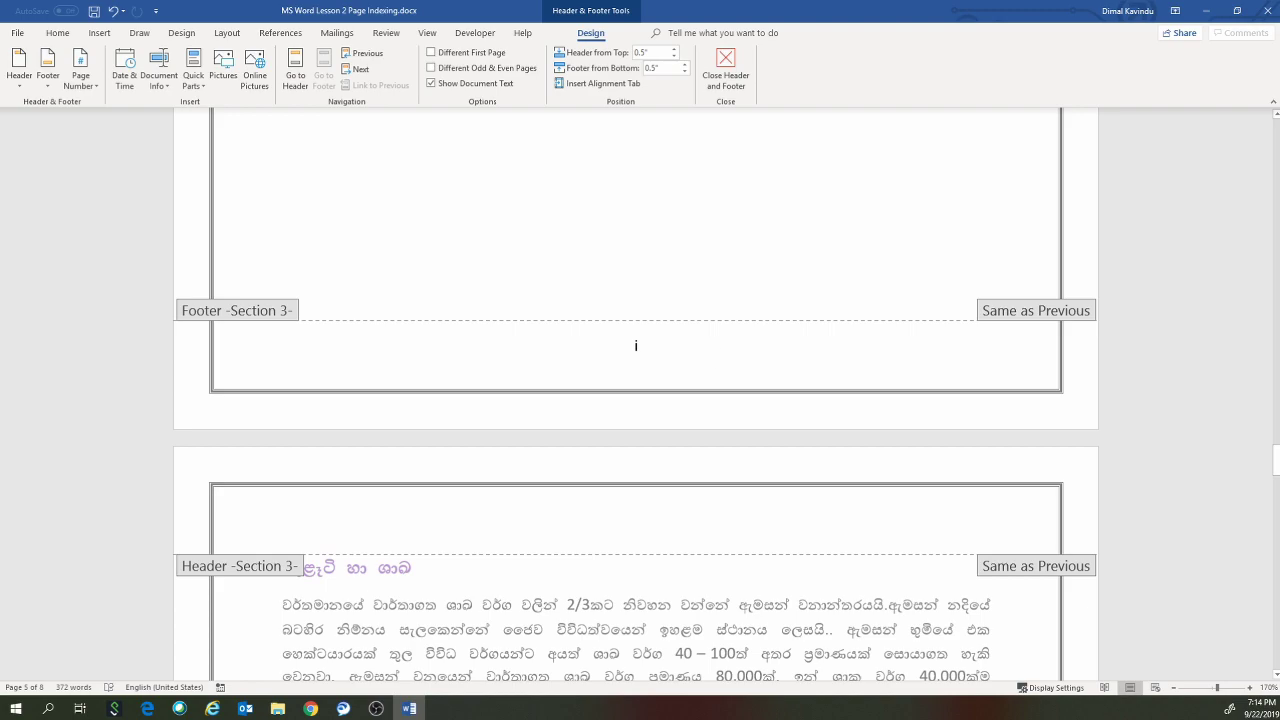
pyautogui.scroll(10, 713, 347)
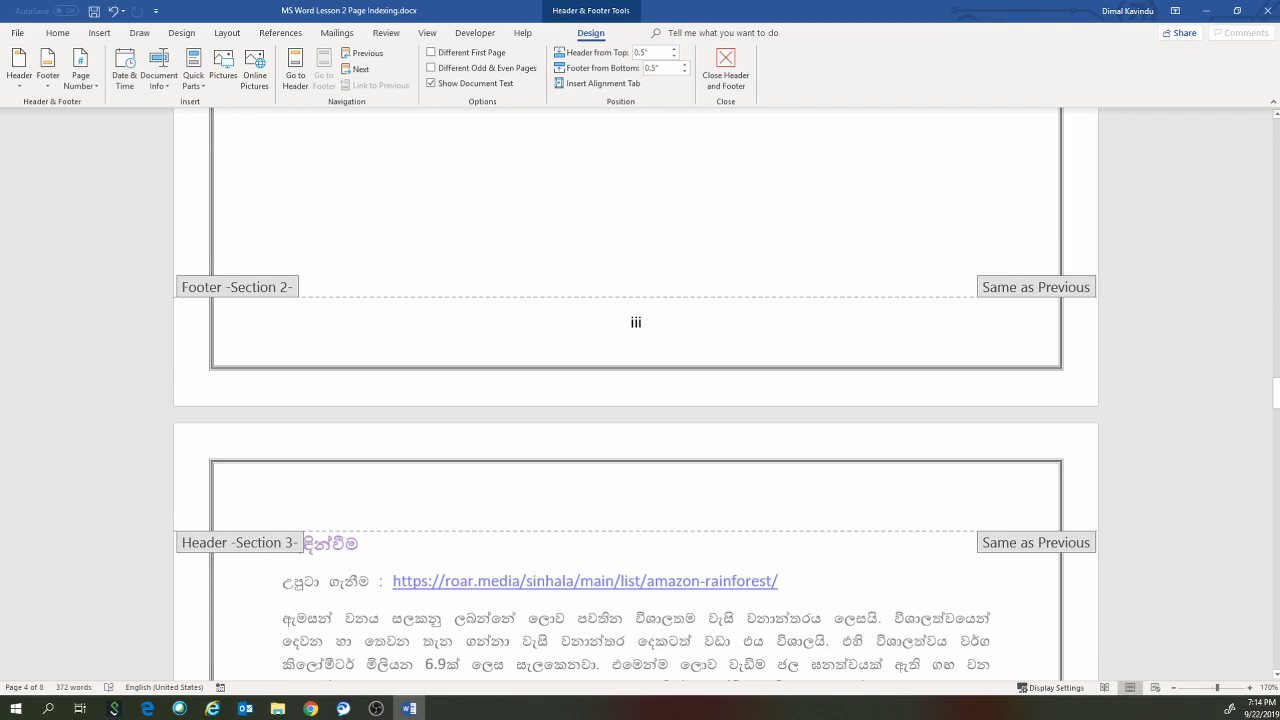
pyautogui.scroll(10, 714, 360)
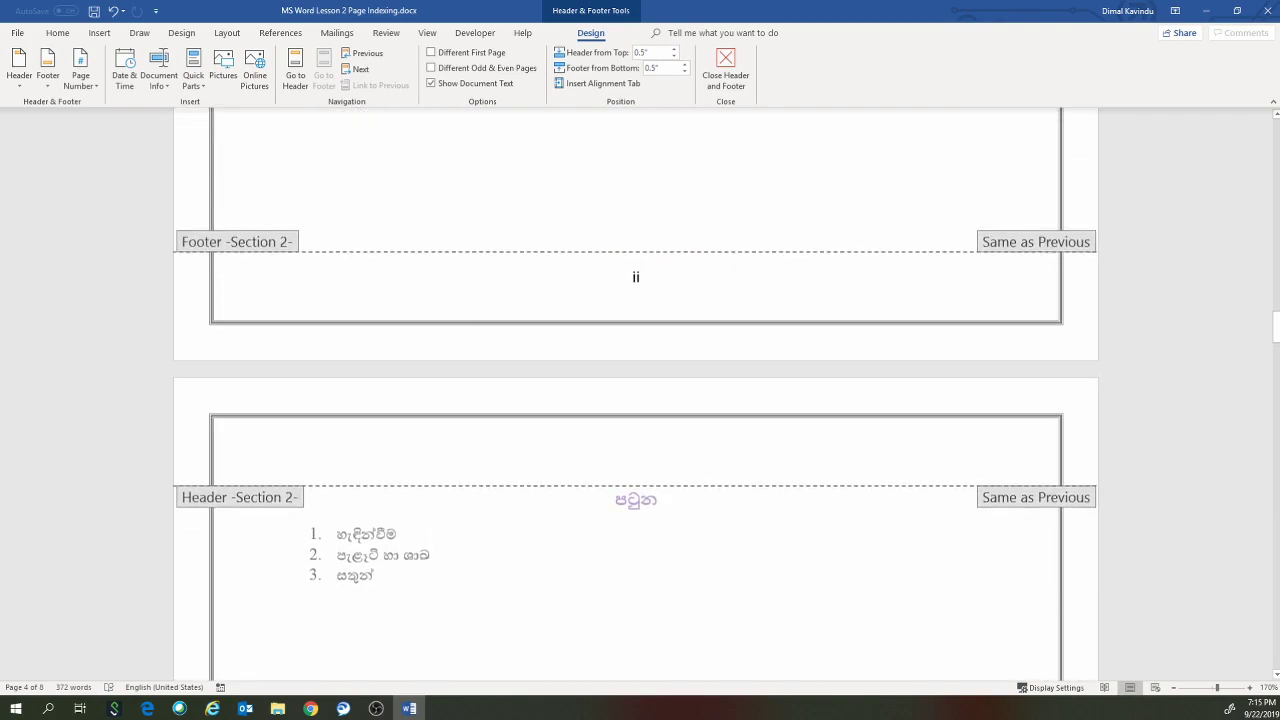
pyautogui.scroll(-3, 708, 363)
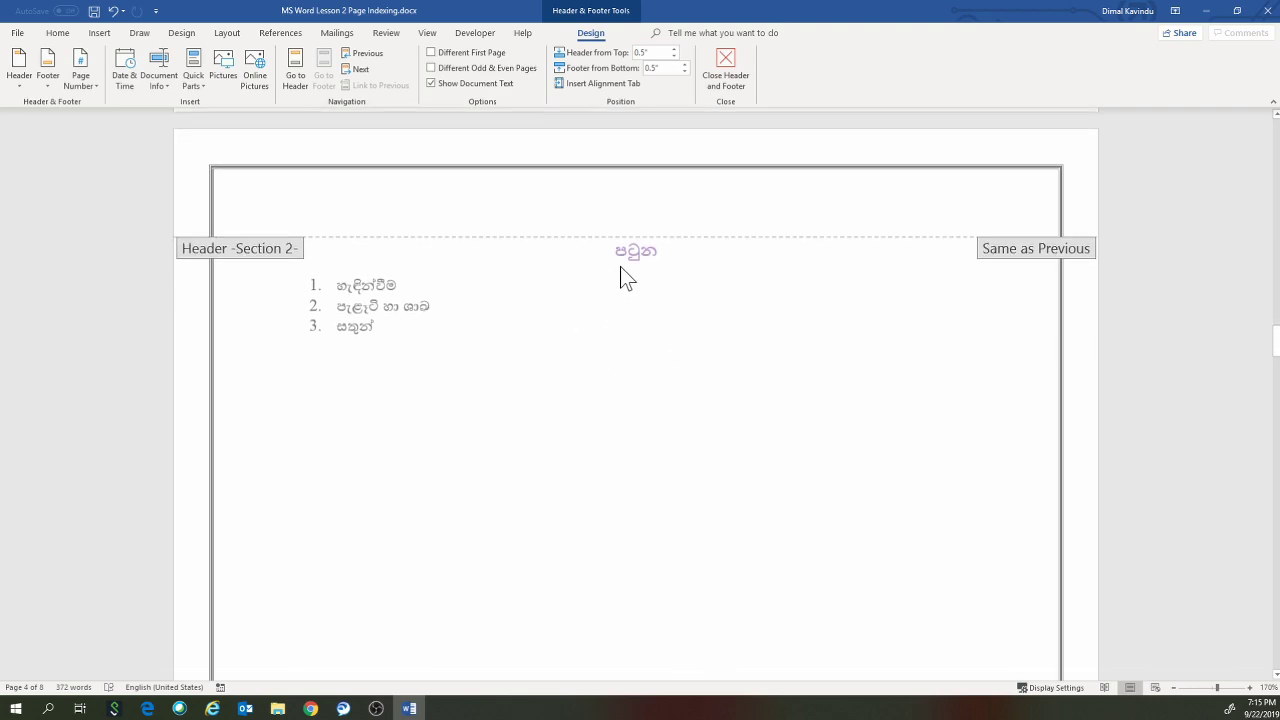
pyautogui.scroll(4, 635, 305)
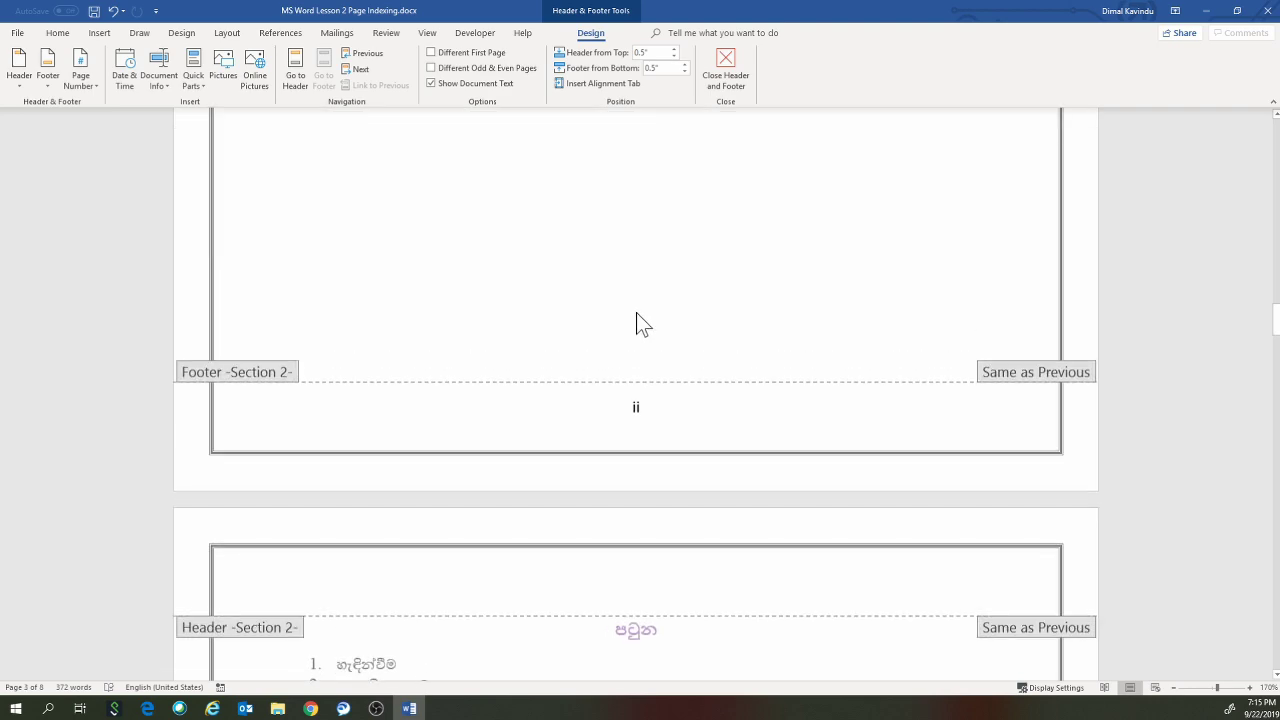
pyautogui.scroll(18, 675, 350)
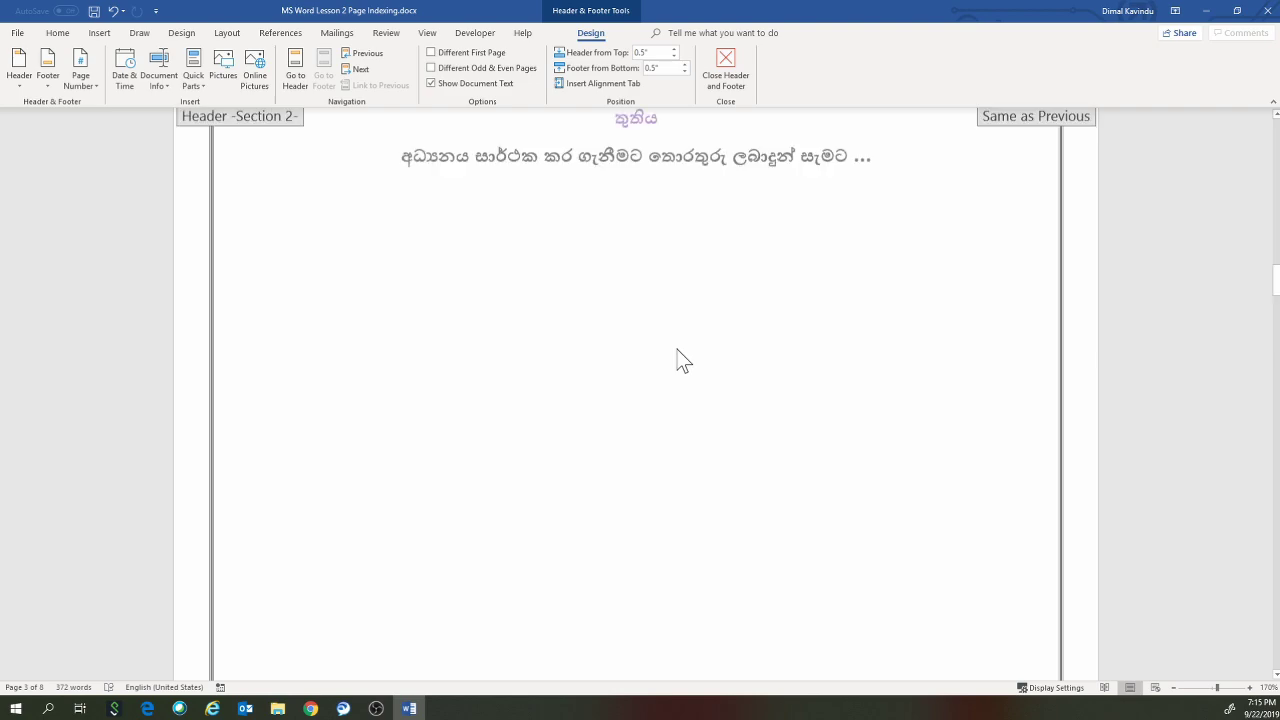
pyautogui.scroll(2, 677, 354)
pyautogui.scroll(-4, 677, 354)
pyautogui.scroll(4, 660, 349)
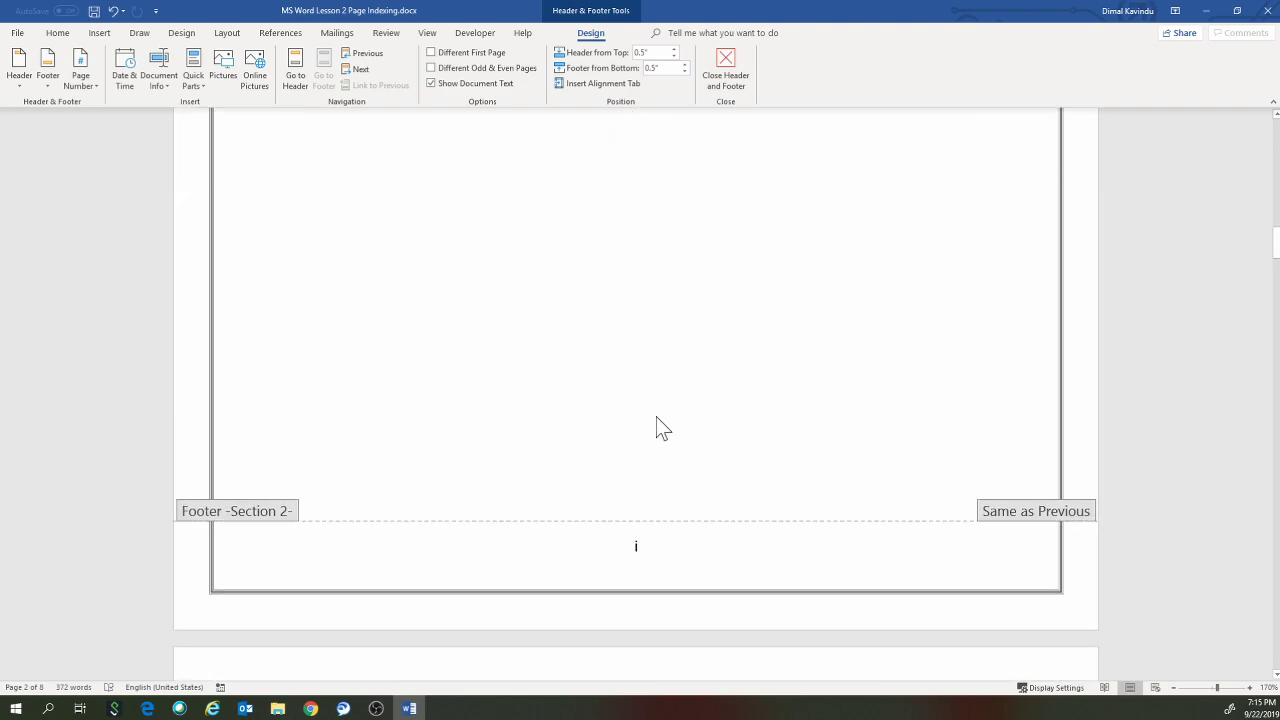
pyautogui.scroll(-3, 666, 374)
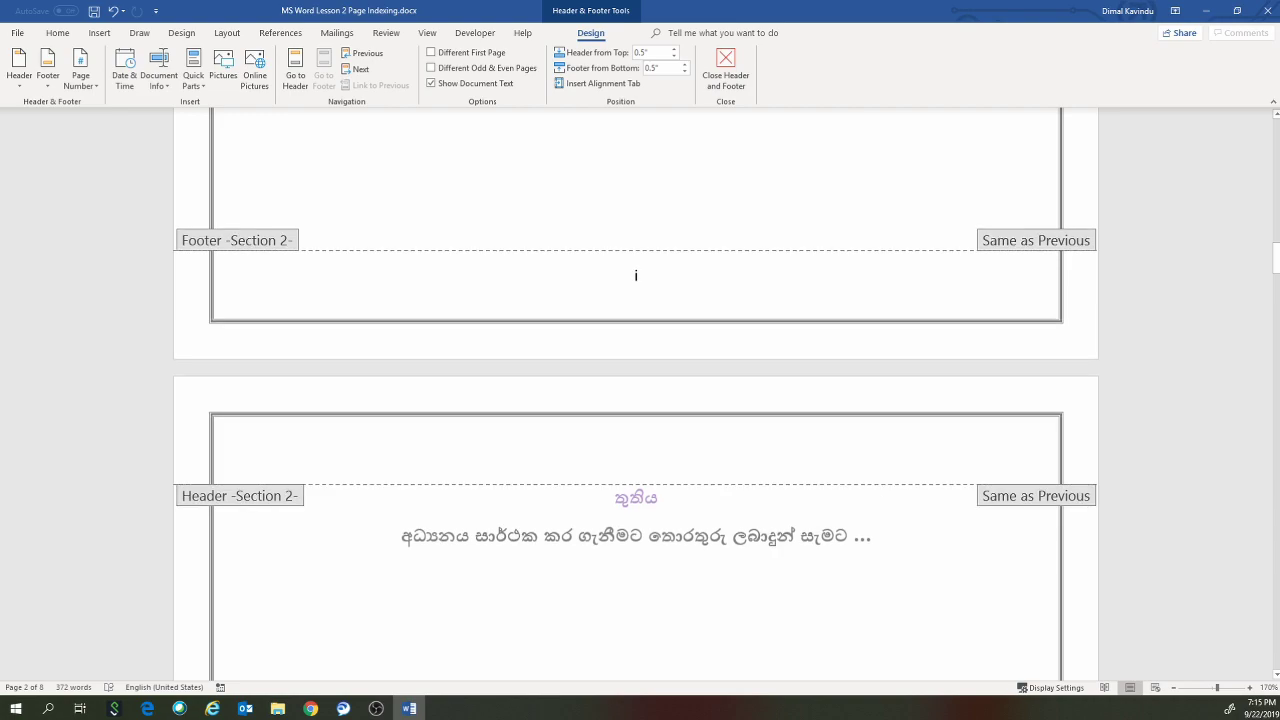
pyautogui.scroll(-4, 663, 365)
pyautogui.scroll(3, 663, 364)
pyautogui.scroll(-2, 663, 367)
pyautogui.scroll(-8, 648, 363)
pyautogui.scroll(-5, 649, 357)
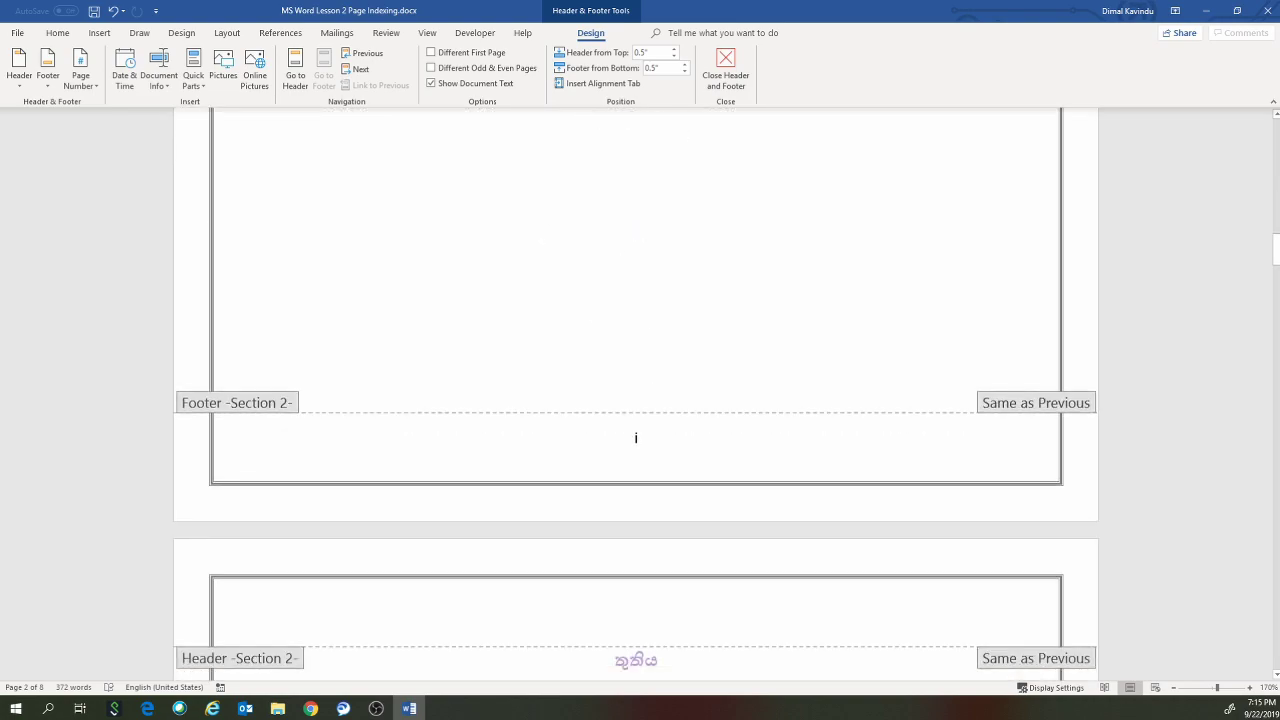
# - Format the Section 2 footer page numbers as uppercase roman numerals I, II, III
pyautogui.click(635, 437)
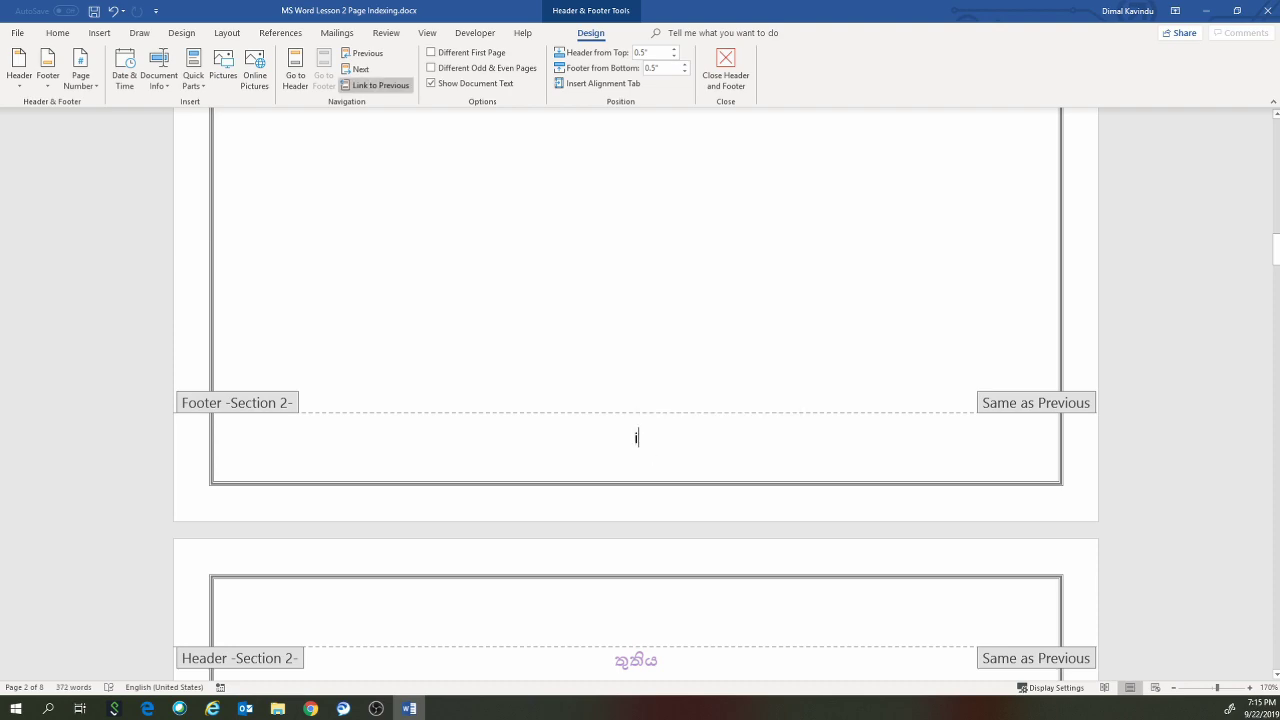
pyautogui.doubleClick(635, 437)
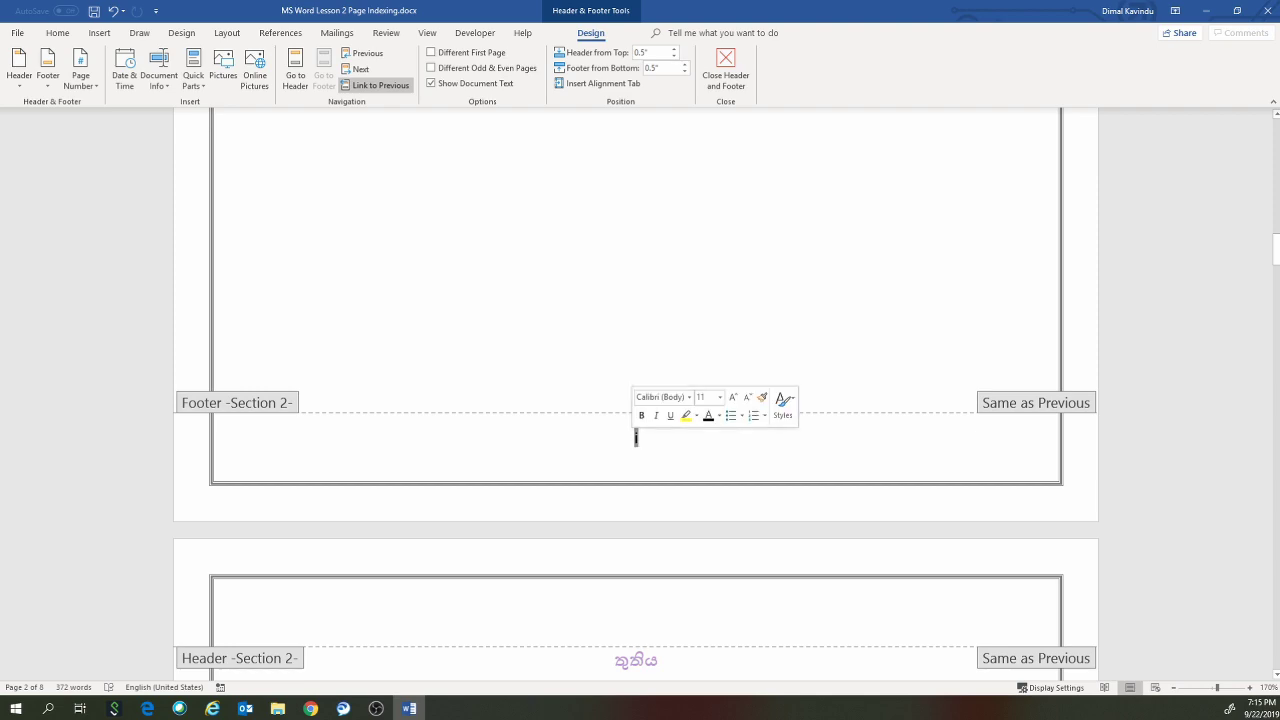
pyautogui.click(95, 86)
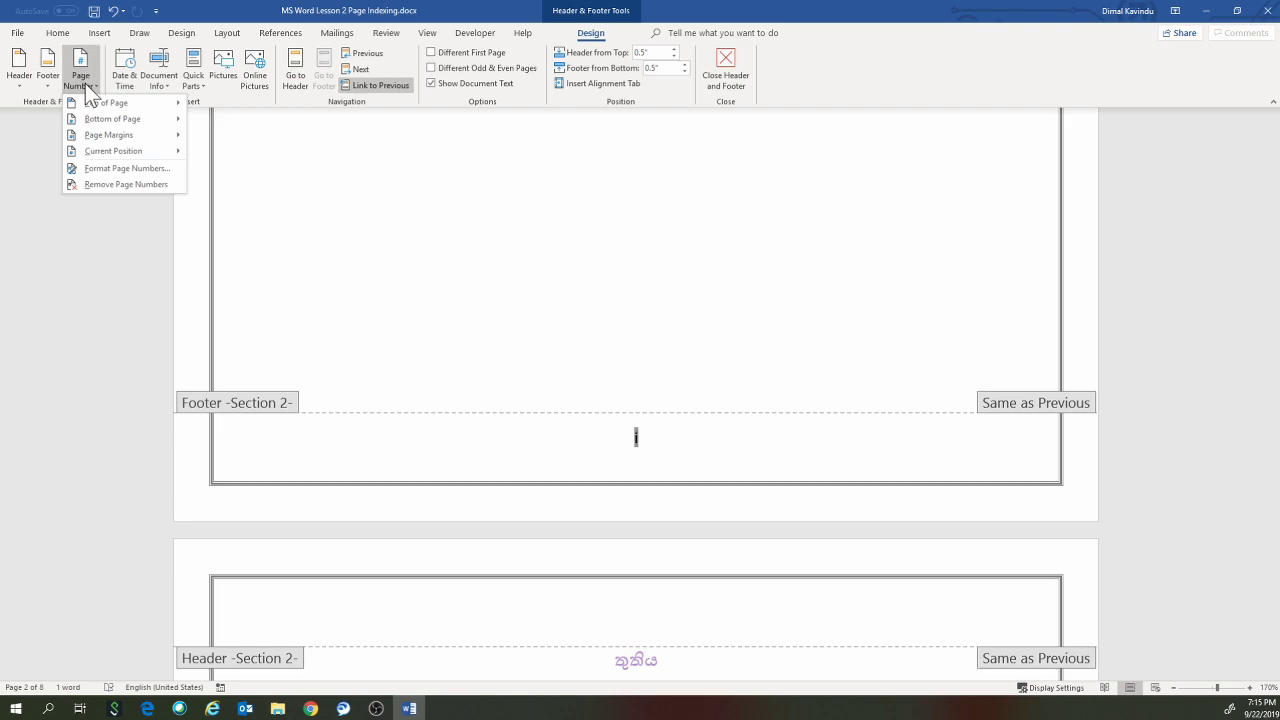
pyautogui.click(119, 167)
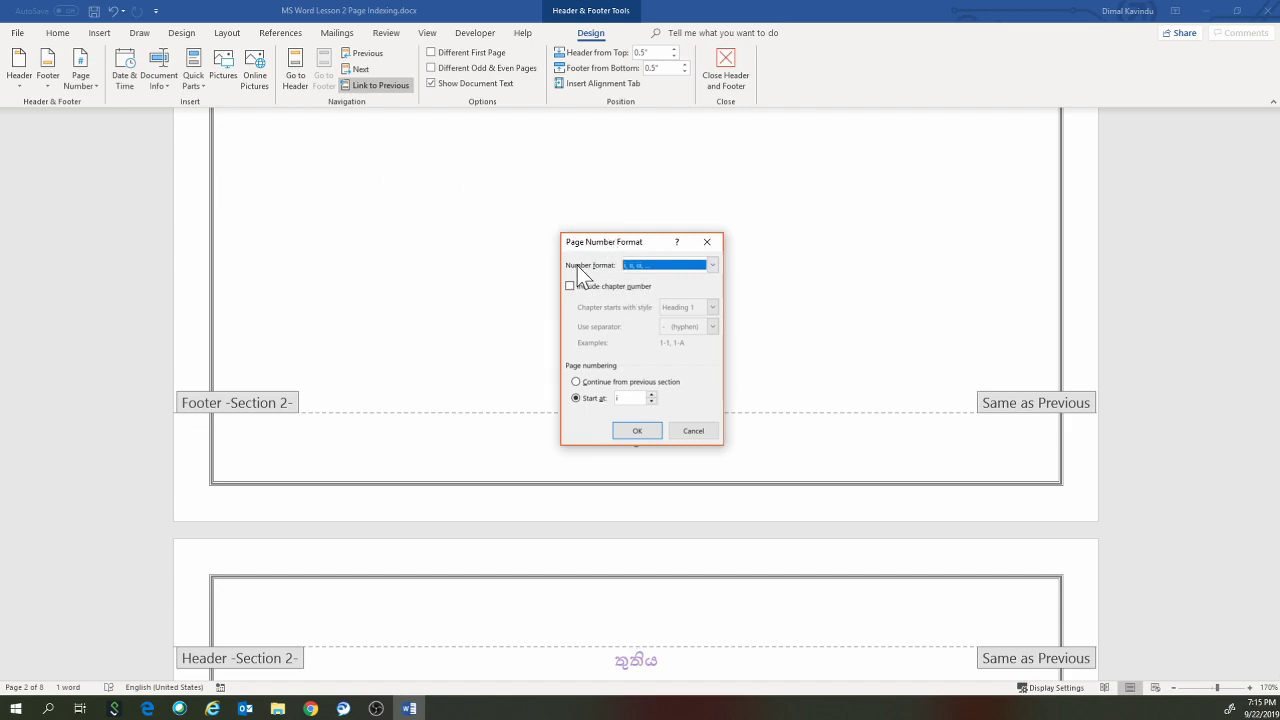
pyautogui.click(713, 265)
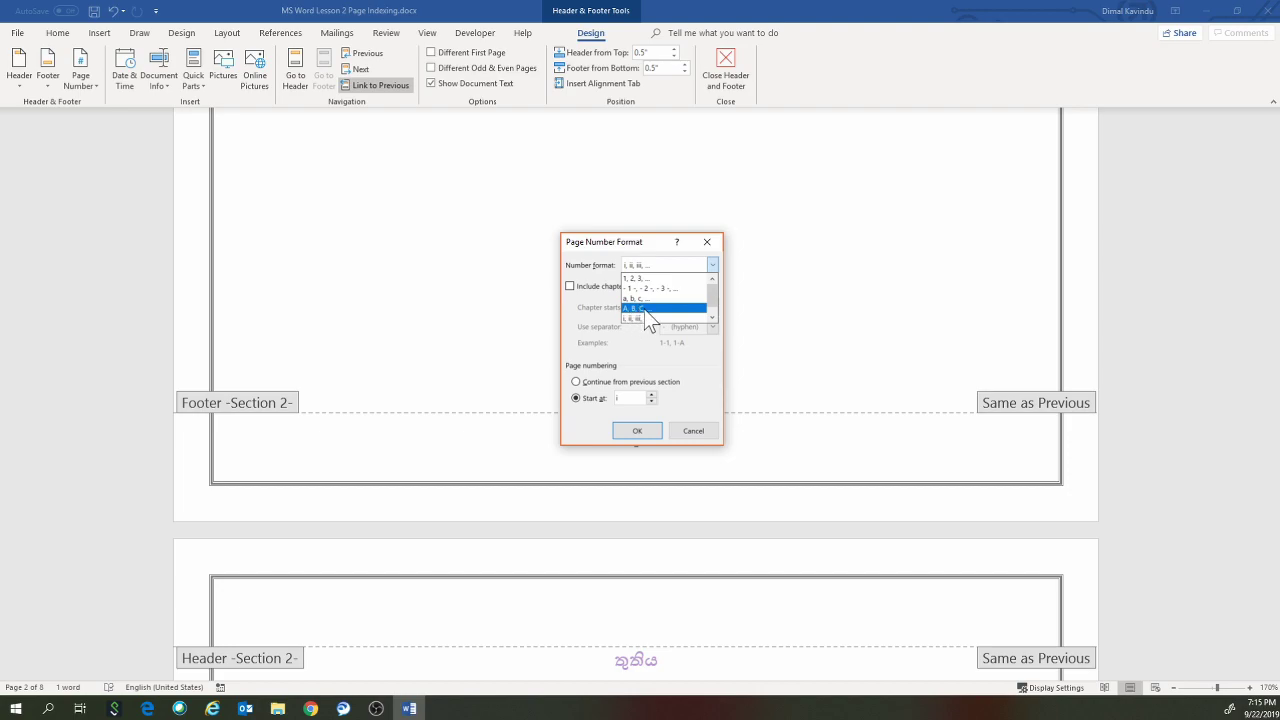
pyautogui.click(712, 317)
pyautogui.click(635, 319)
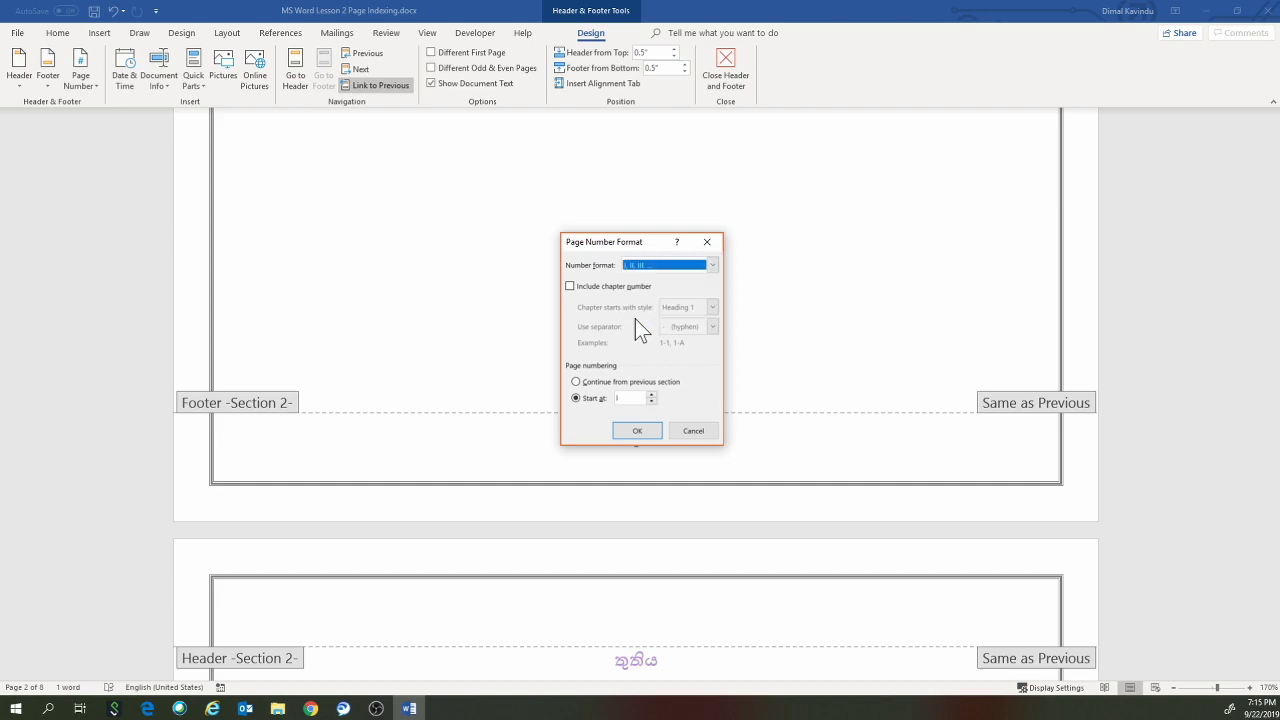
pyautogui.click(635, 432)
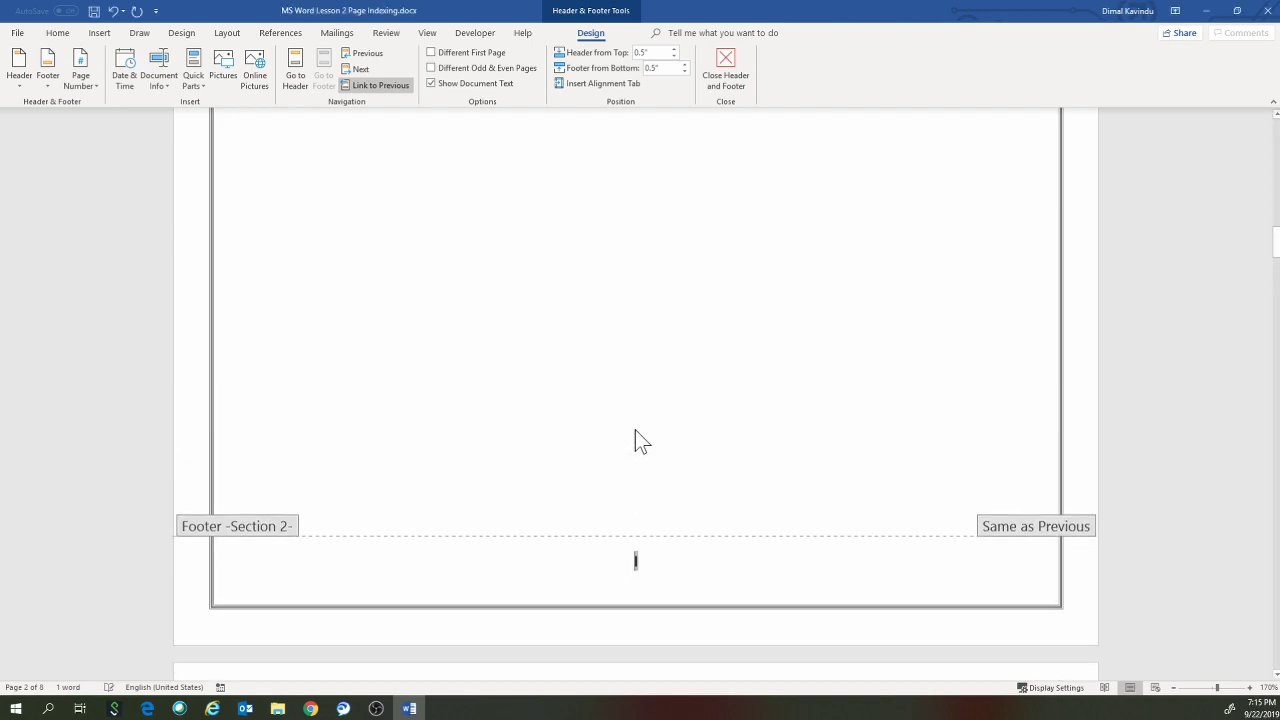
pyautogui.scroll(-3, 641, 336)
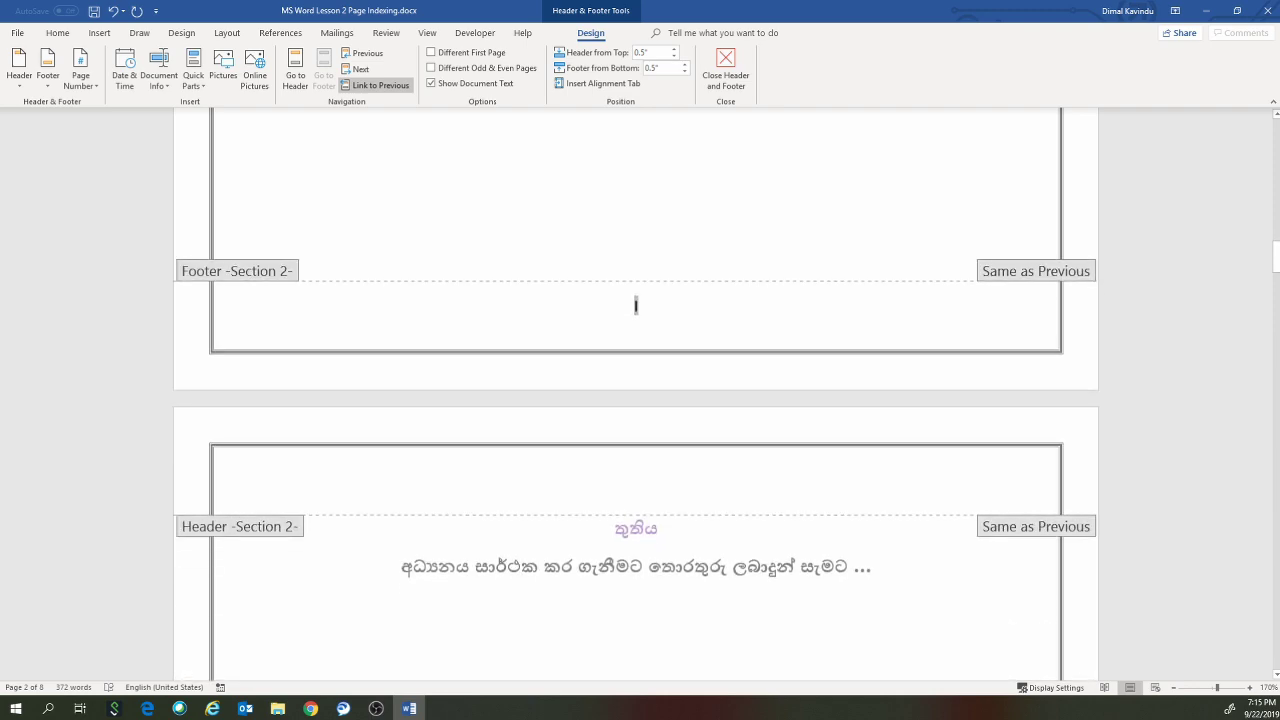
pyautogui.scroll(2, 669, 311)
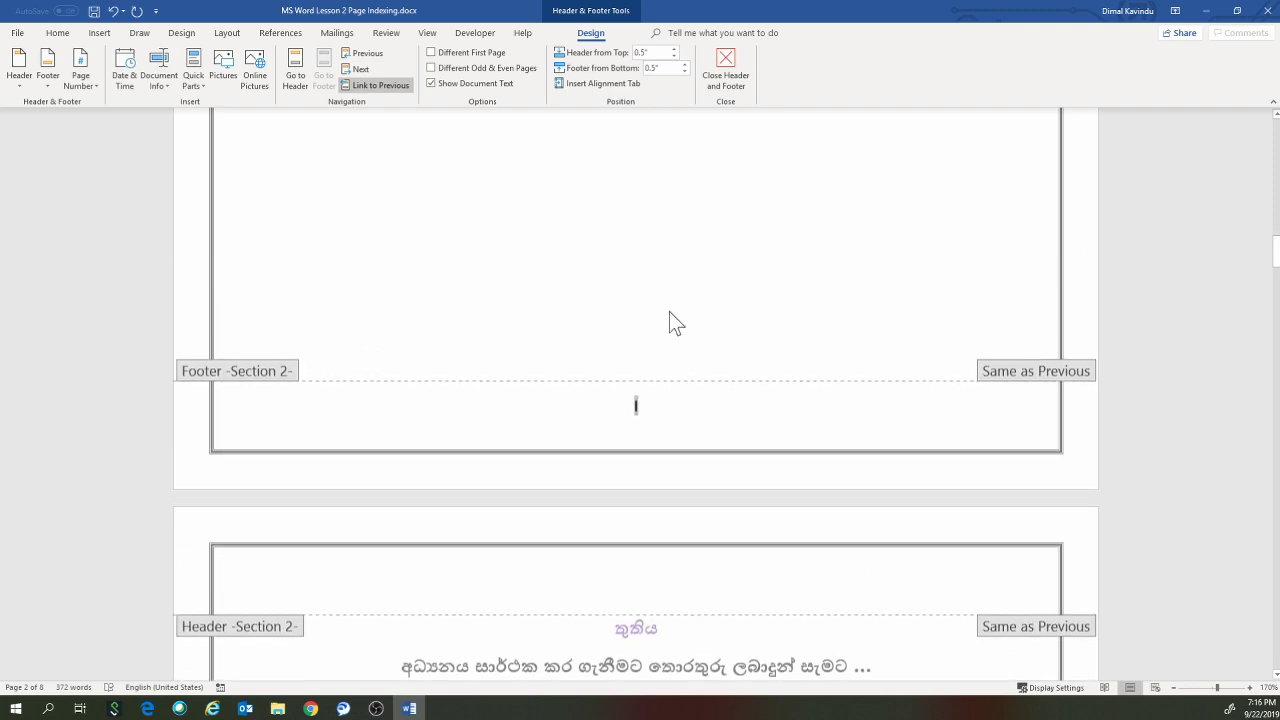
pyautogui.scroll(10, 680, 337)
pyautogui.scroll(-11, 680, 337)
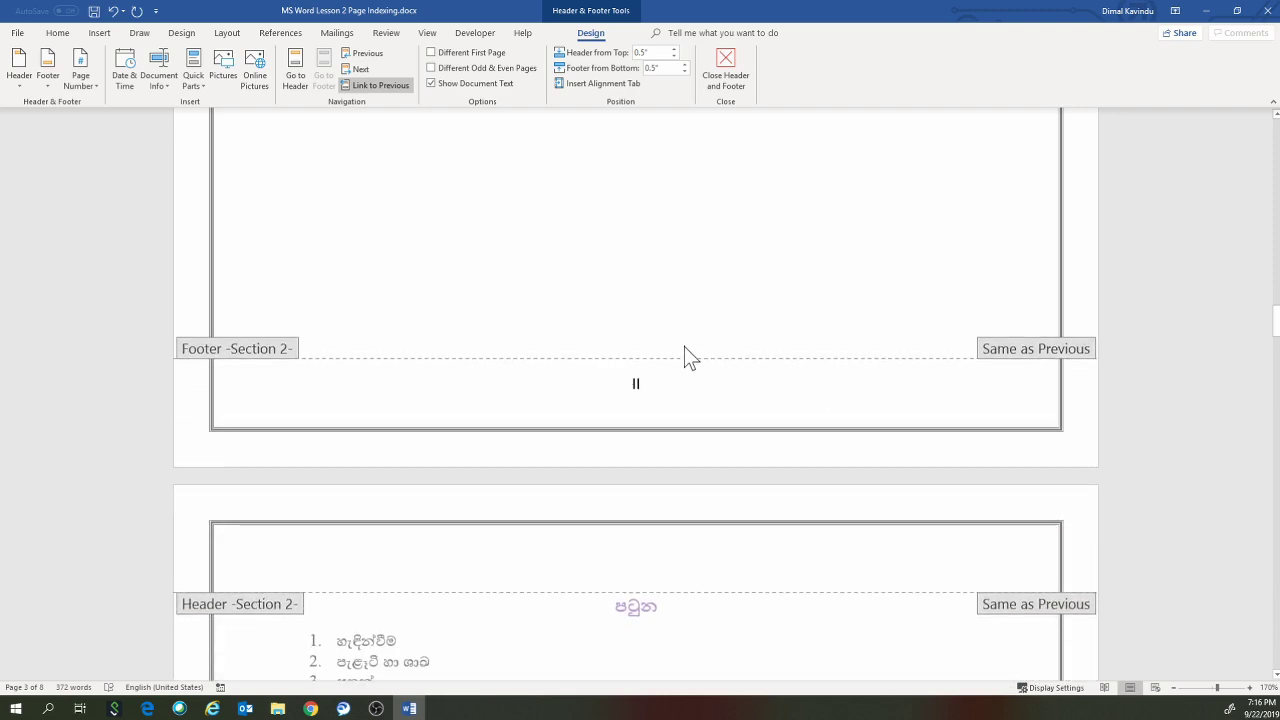
pyautogui.scroll(-12, 674, 337)
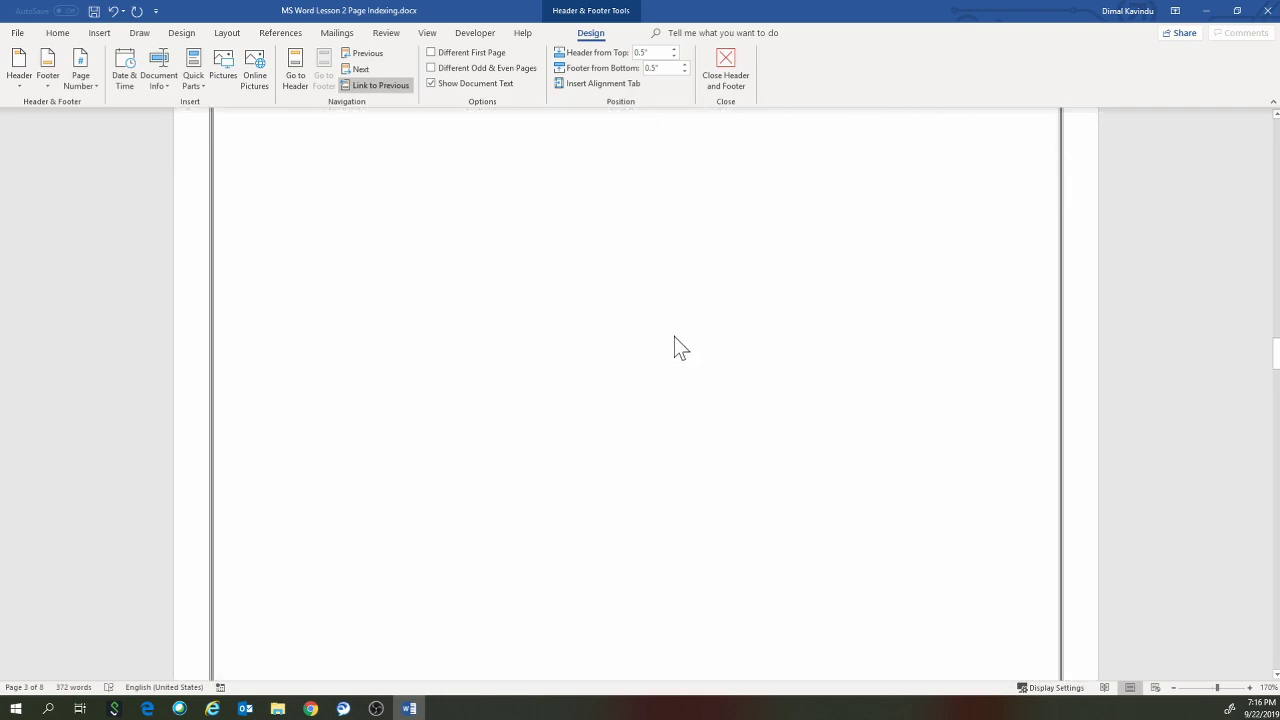
pyautogui.scroll(-6, 674, 337)
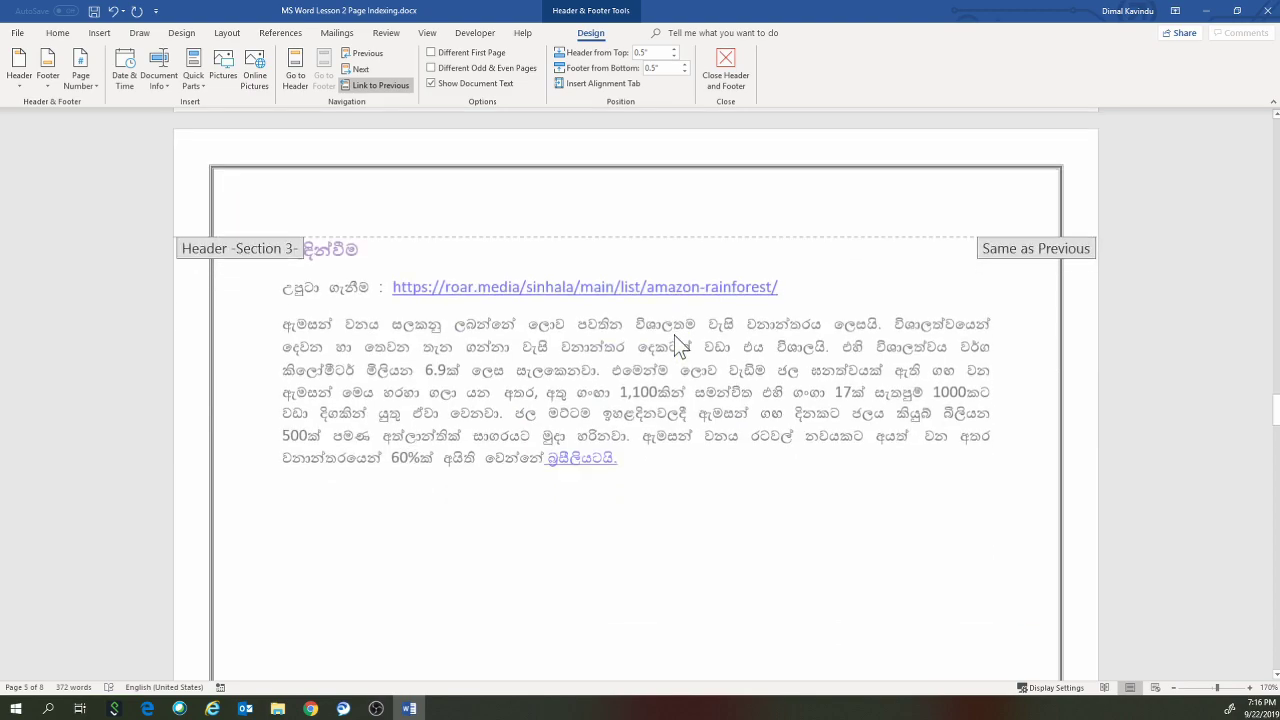
pyautogui.scroll(-1, 674, 335)
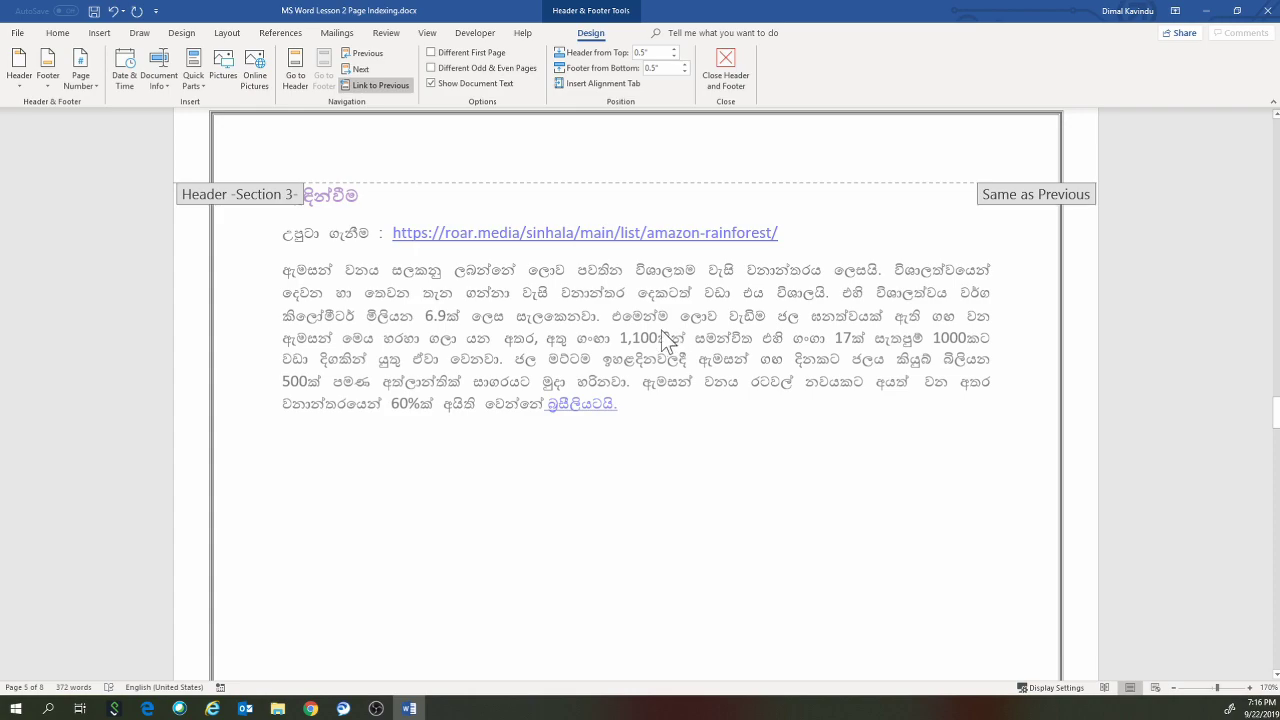
pyautogui.scroll(-15, 662, 331)
pyautogui.scroll(-3, 660, 330)
pyautogui.scroll(-3, 660, 330)
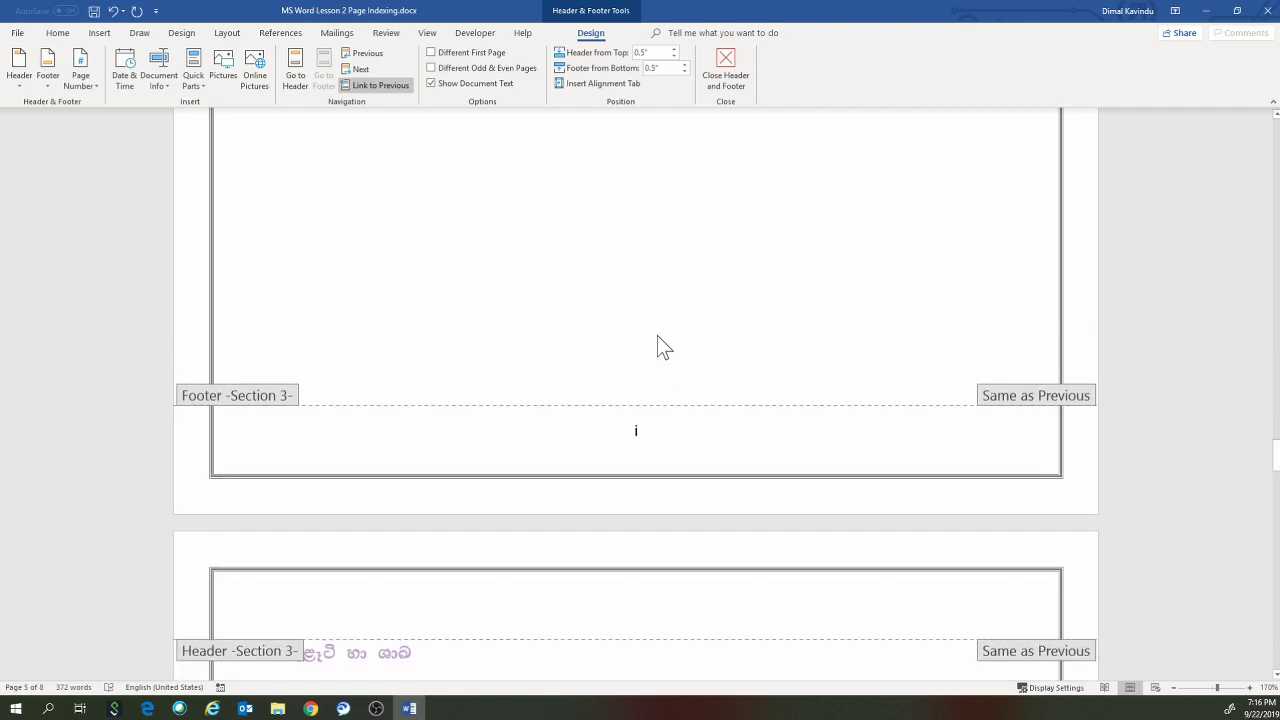
pyautogui.doubleClick(638, 430)
# - Set the Section 3 footer numbering to arabic 1, 2, 3 starting at 1
pyautogui.click(637, 431)
pyautogui.click(88, 82)
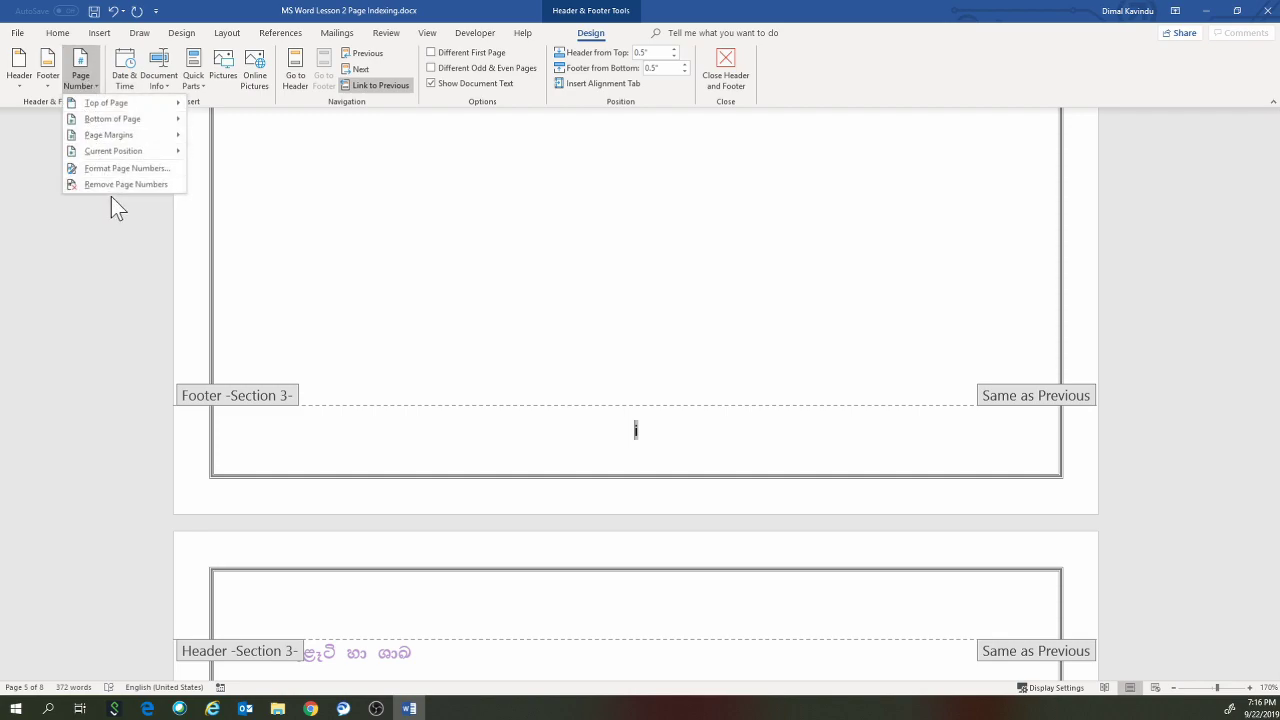
pyautogui.click(121, 169)
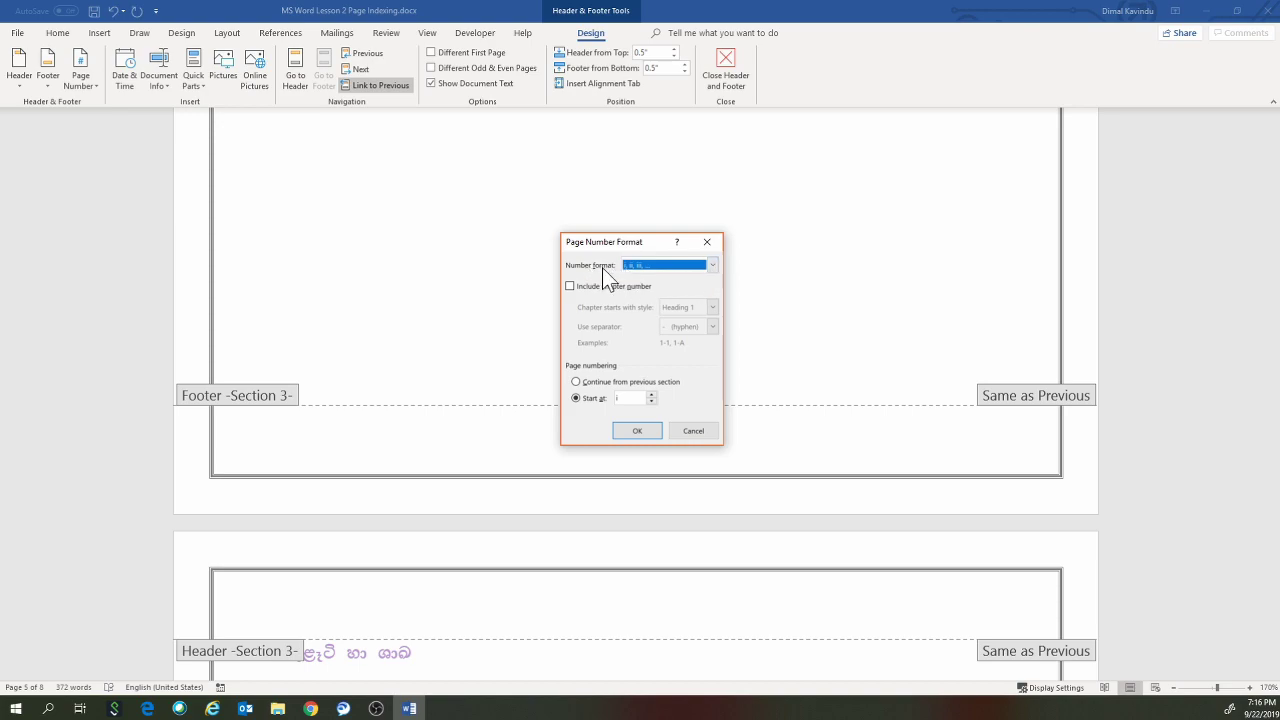
pyautogui.click(712, 264)
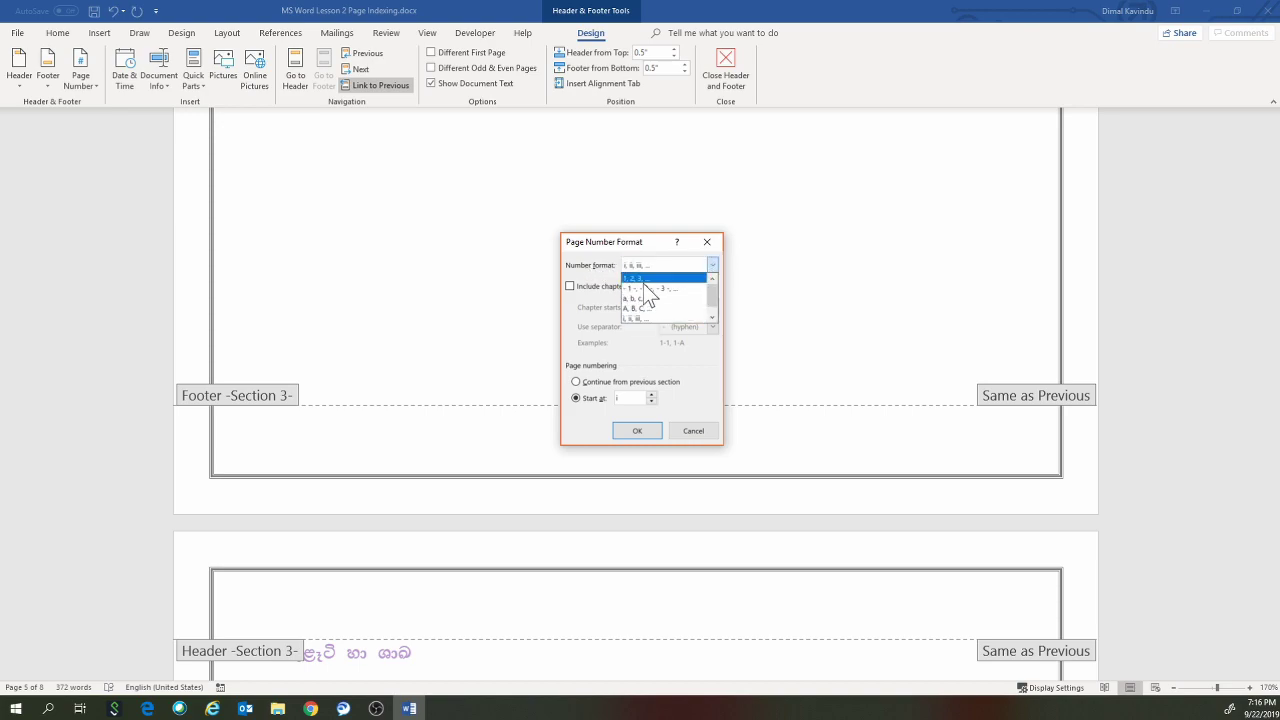
pyautogui.click(647, 283)
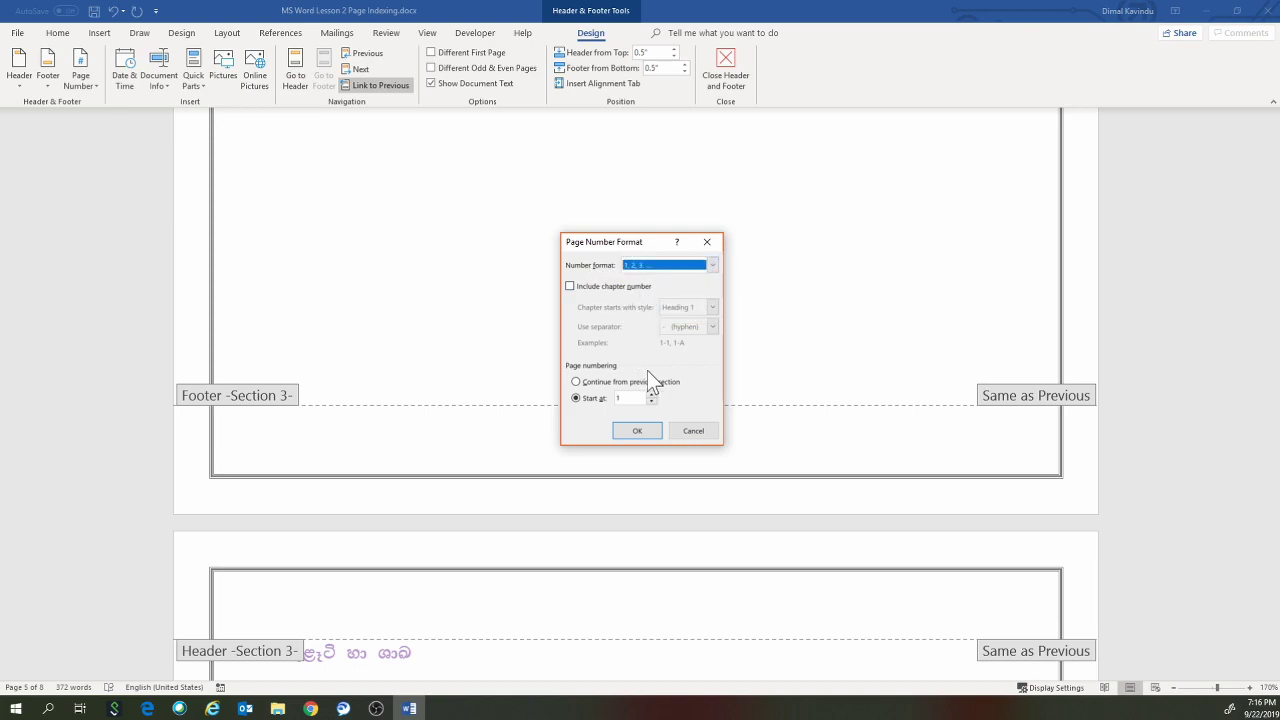
pyautogui.click(638, 432)
# - Check the body footers read 1, 2, 3, then close header and footer editing
pyautogui.scroll(-3, 686, 433)
pyautogui.scroll(5, 686, 449)
pyautogui.scroll(5, 686, 449)
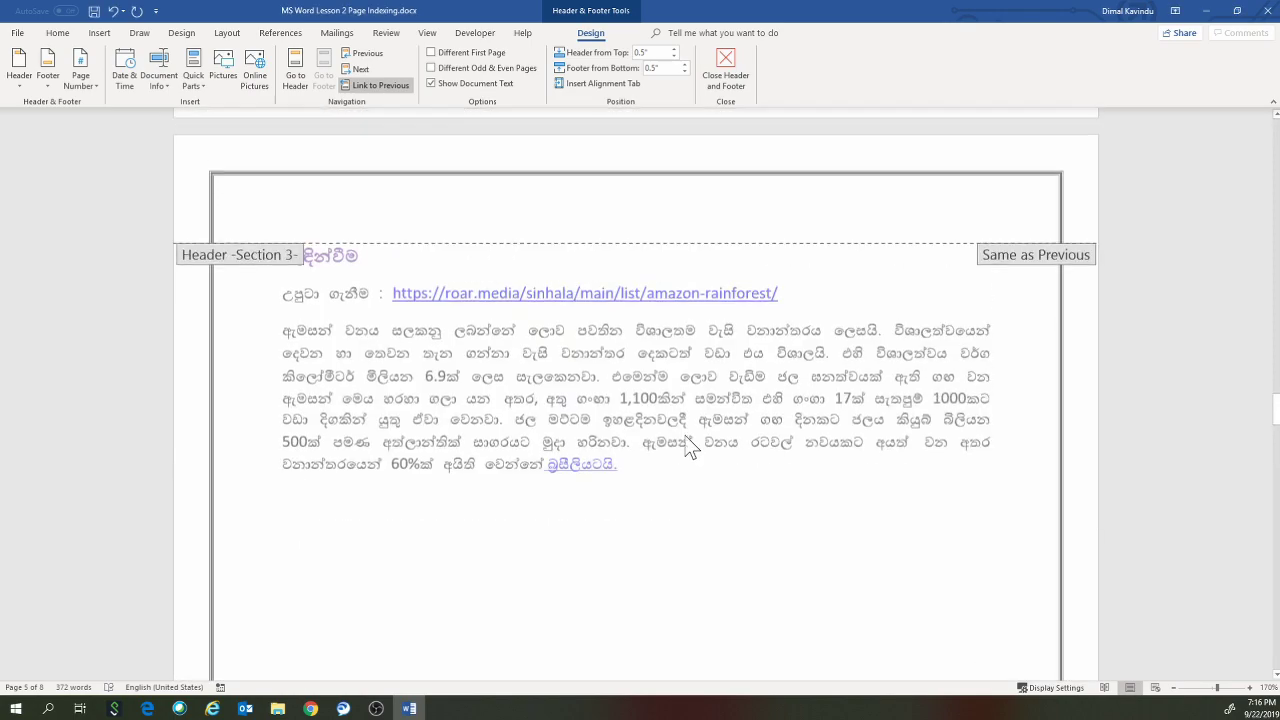
pyautogui.scroll(2, 379, 354)
pyautogui.scroll(-5, 583, 337)
pyautogui.scroll(-10, 637, 380)
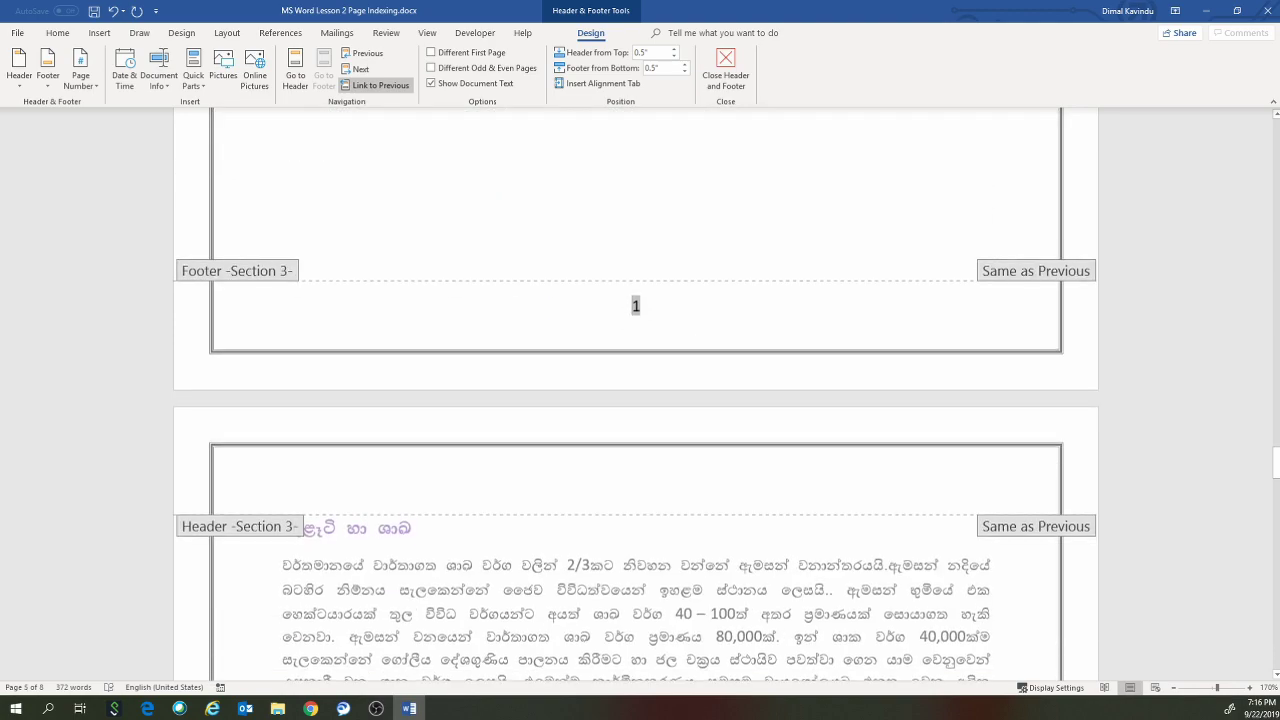
pyautogui.scroll(-10, 695, 362)
pyautogui.scroll(-5, 695, 362)
pyautogui.scroll(-3, 695, 362)
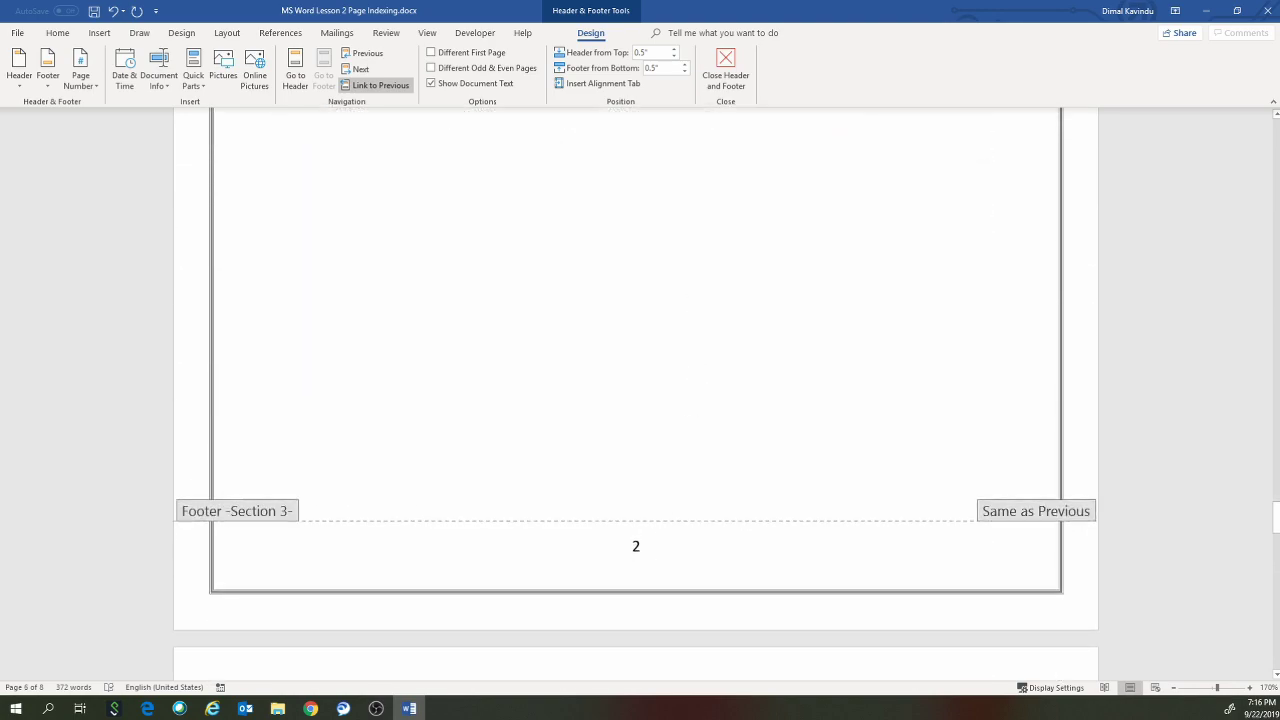
pyautogui.scroll(5, 600, 400)
pyautogui.scroll(3, 600, 400)
pyautogui.scroll(1, 600, 400)
pyautogui.scroll(-4, 600, 400)
pyautogui.scroll(-5, 602, 398)
pyautogui.scroll(-3, 680, 430)
pyautogui.scroll(-5, 711, 451)
pyautogui.scroll(-5, 688, 443)
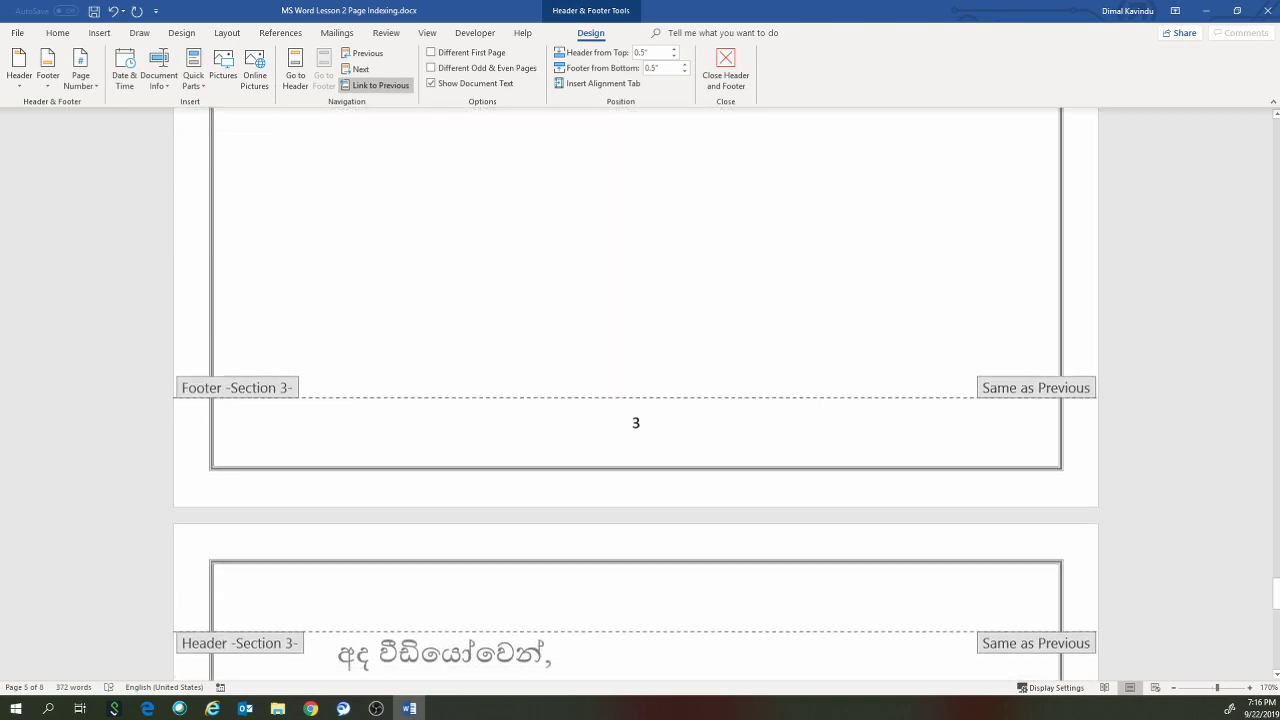
pyautogui.scroll(2, 687, 431)
pyautogui.scroll(5, 687, 431)
pyautogui.scroll(4, 687, 431)
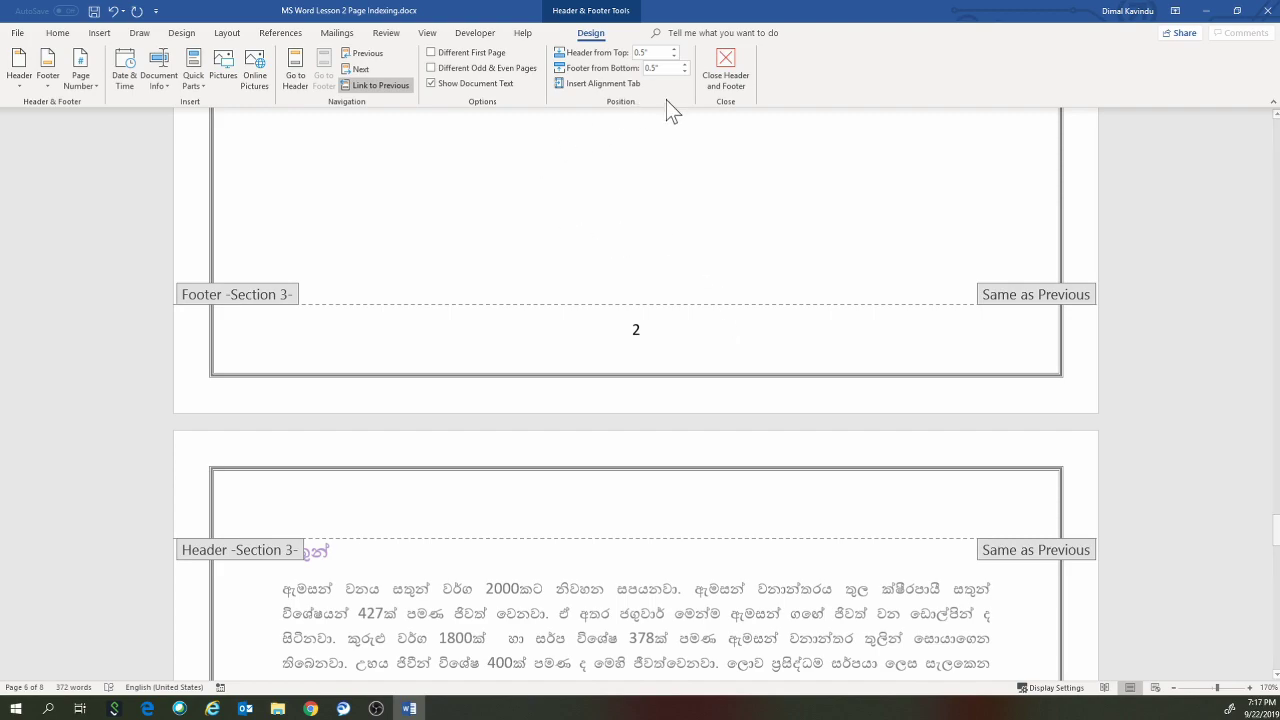
pyautogui.click(725, 78)
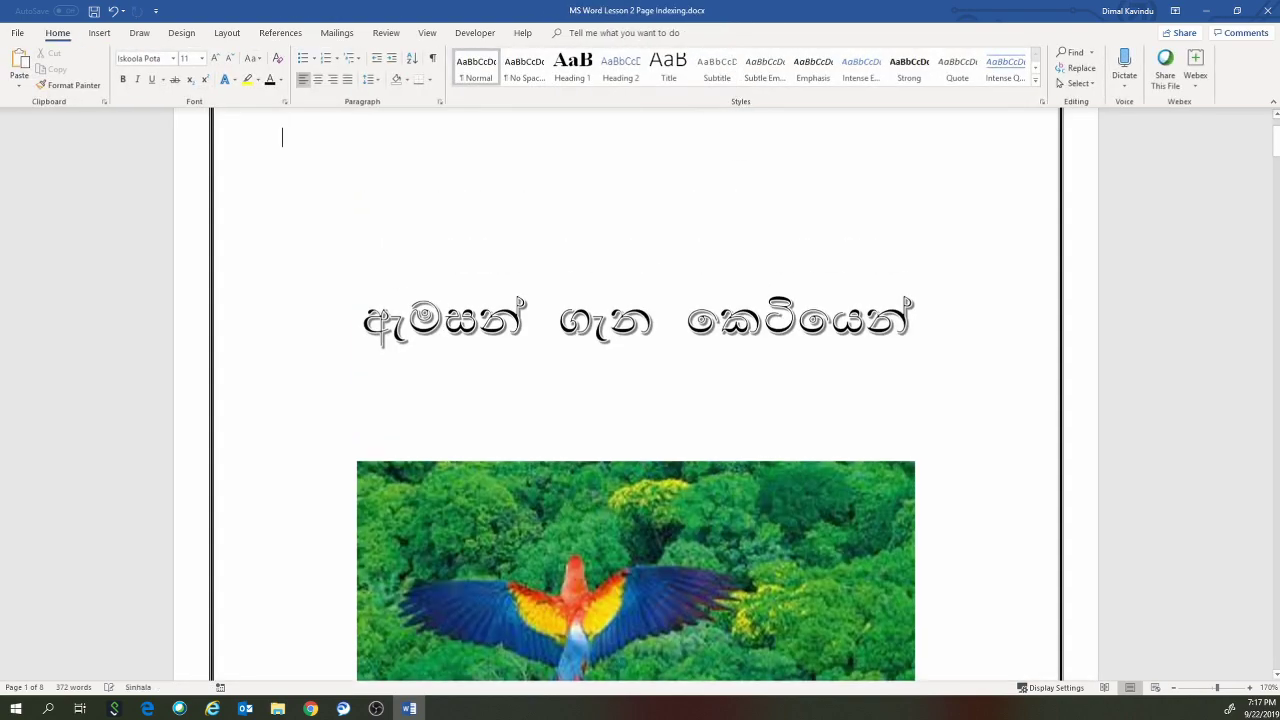
# - Scroll through the footers, roman front matter to arabic 1 and 2, then jump to page 8
pyautogui.scroll(-3, 731, 289)
pyautogui.scroll(-3, 733, 292)
pyautogui.scroll(-3, 731, 288)
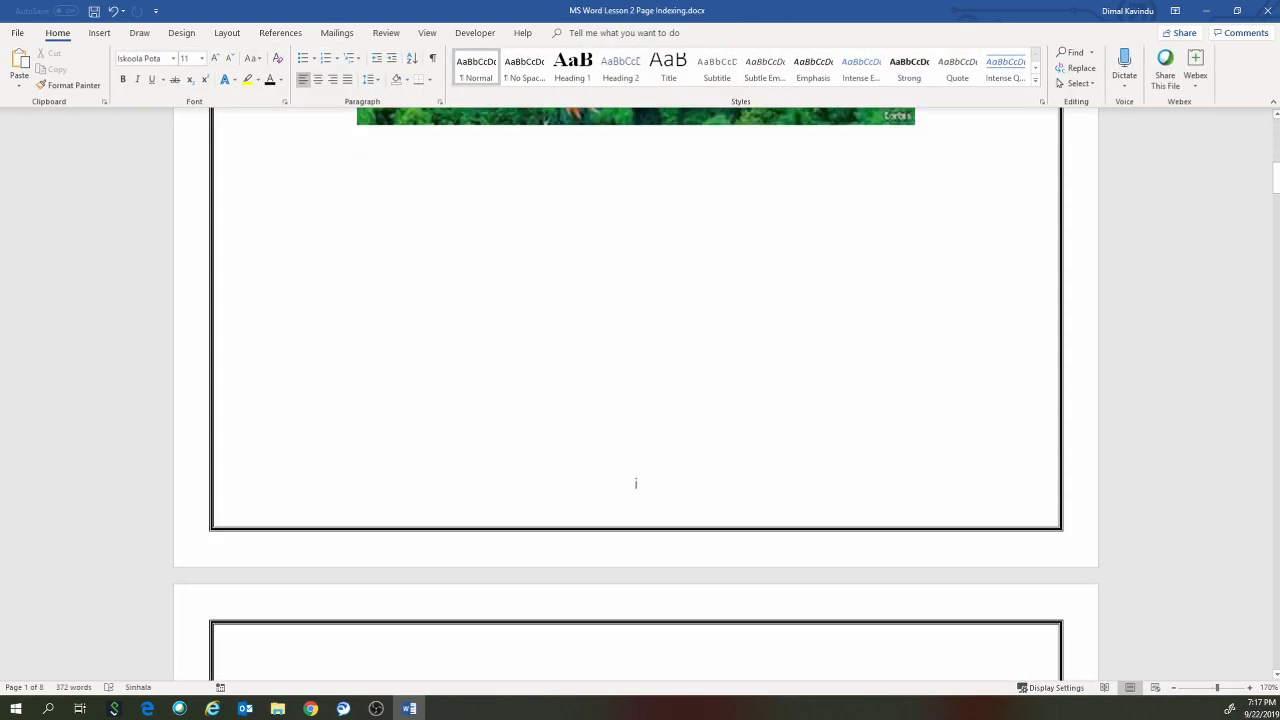
pyautogui.scroll(2, 726, 292)
pyautogui.scroll(6, 726, 292)
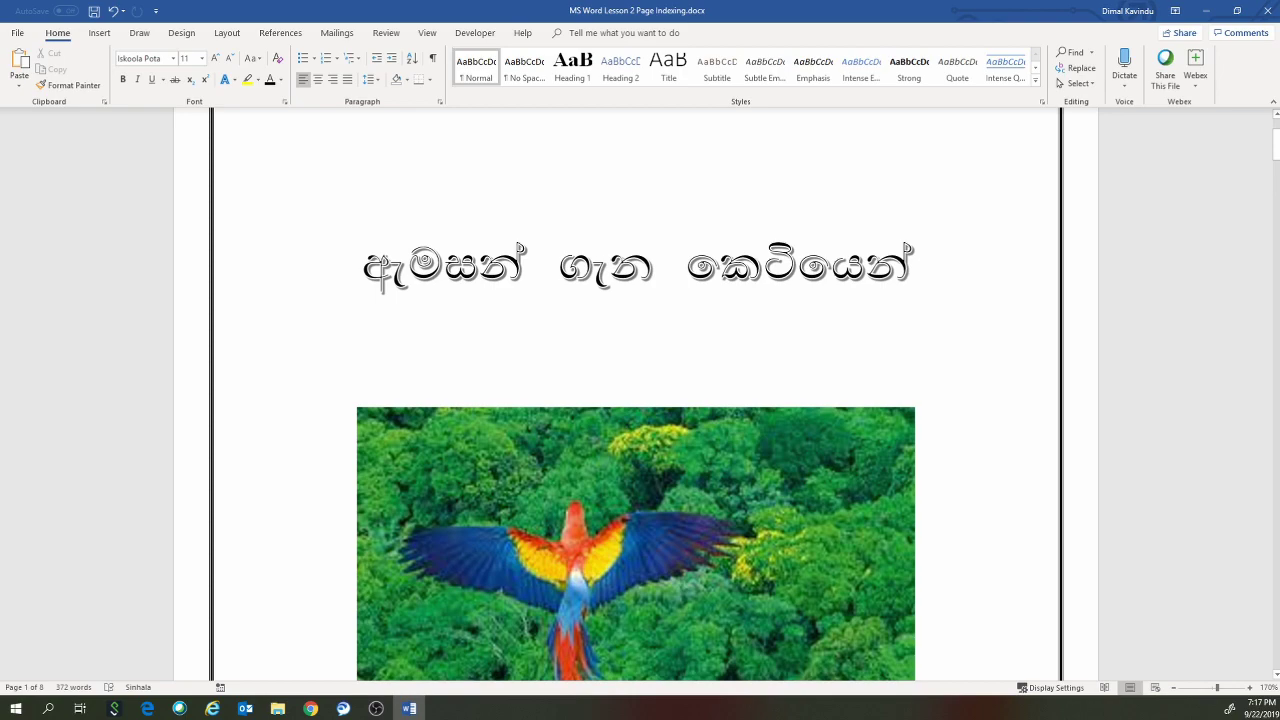
pyautogui.scroll(-3, 734, 334)
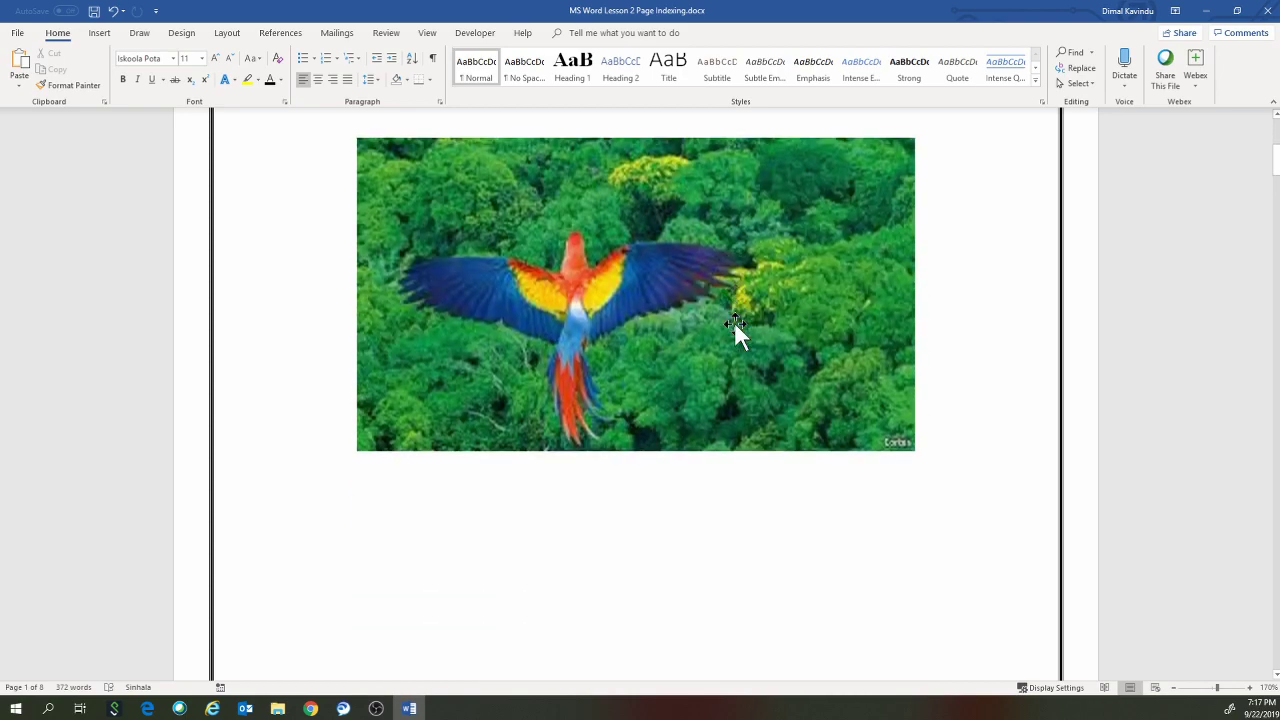
pyautogui.scroll(-3, 700, 400)
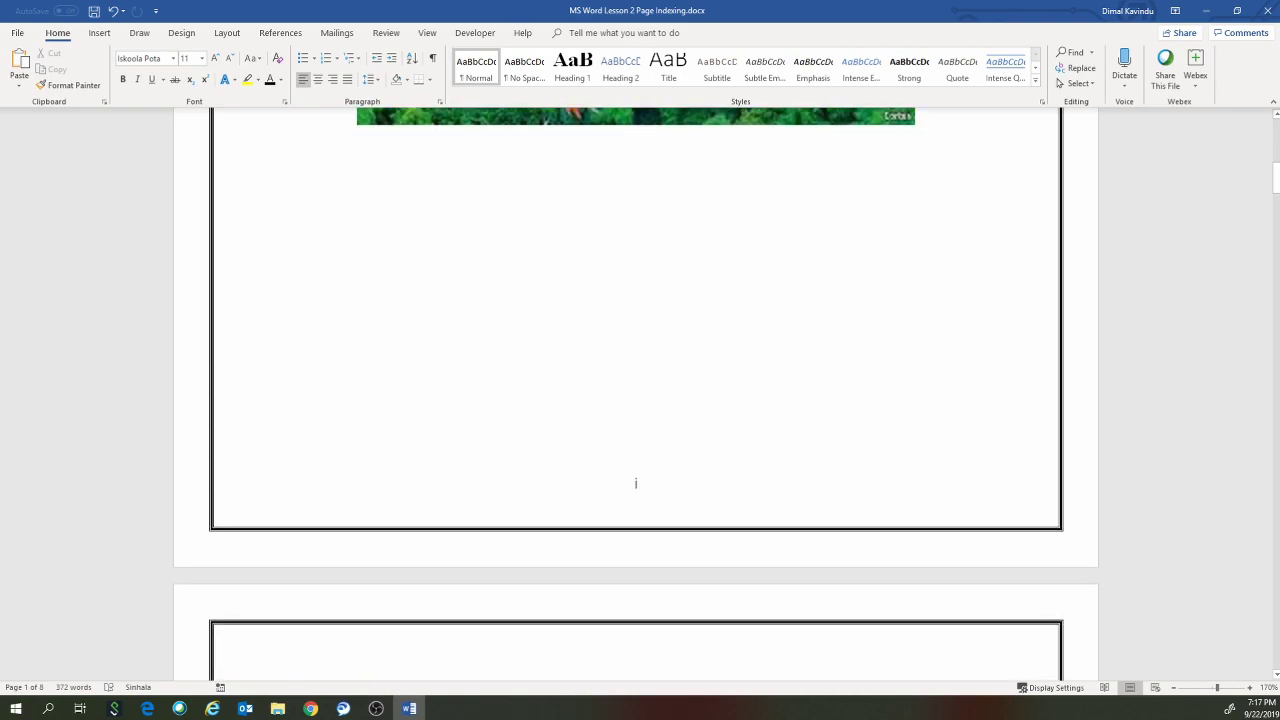
pyautogui.scroll(-4, 635, 483)
pyautogui.scroll(-2, 635, 483)
pyautogui.scroll(-5, 635, 460)
pyautogui.scroll(6, 635, 460)
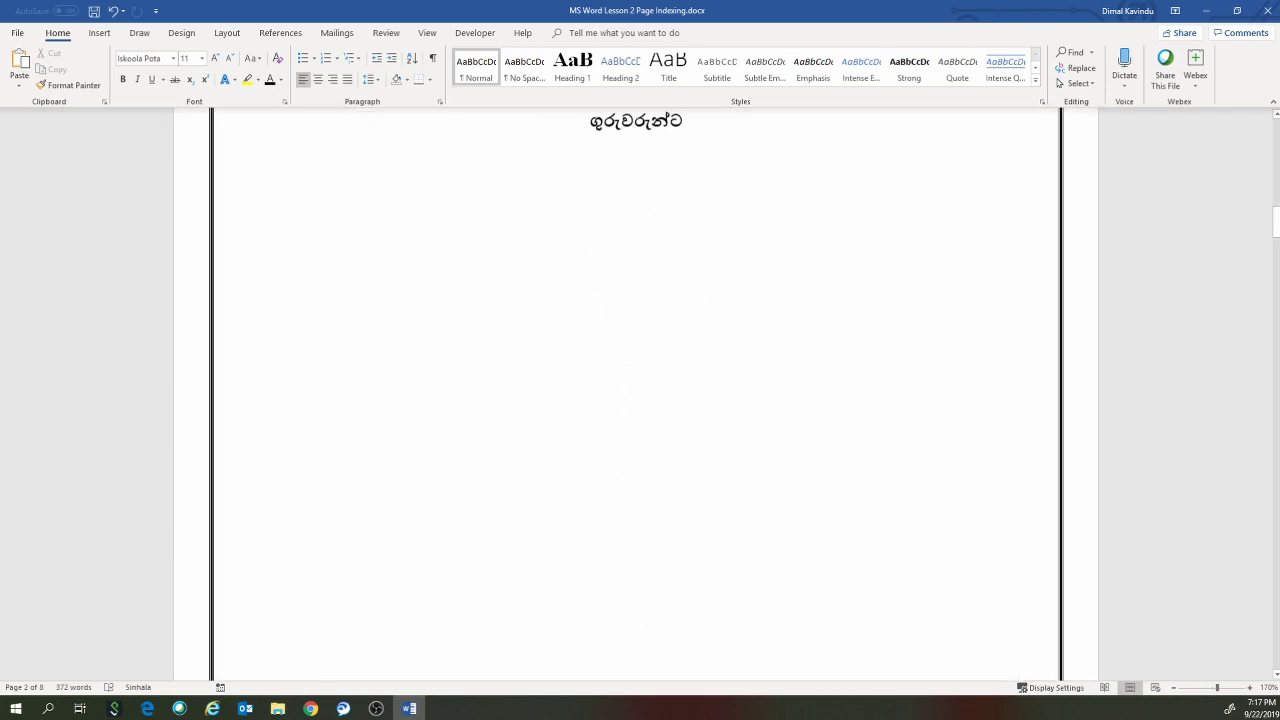
pyautogui.scroll(-5, 635, 347)
pyautogui.scroll(-2, 635, 347)
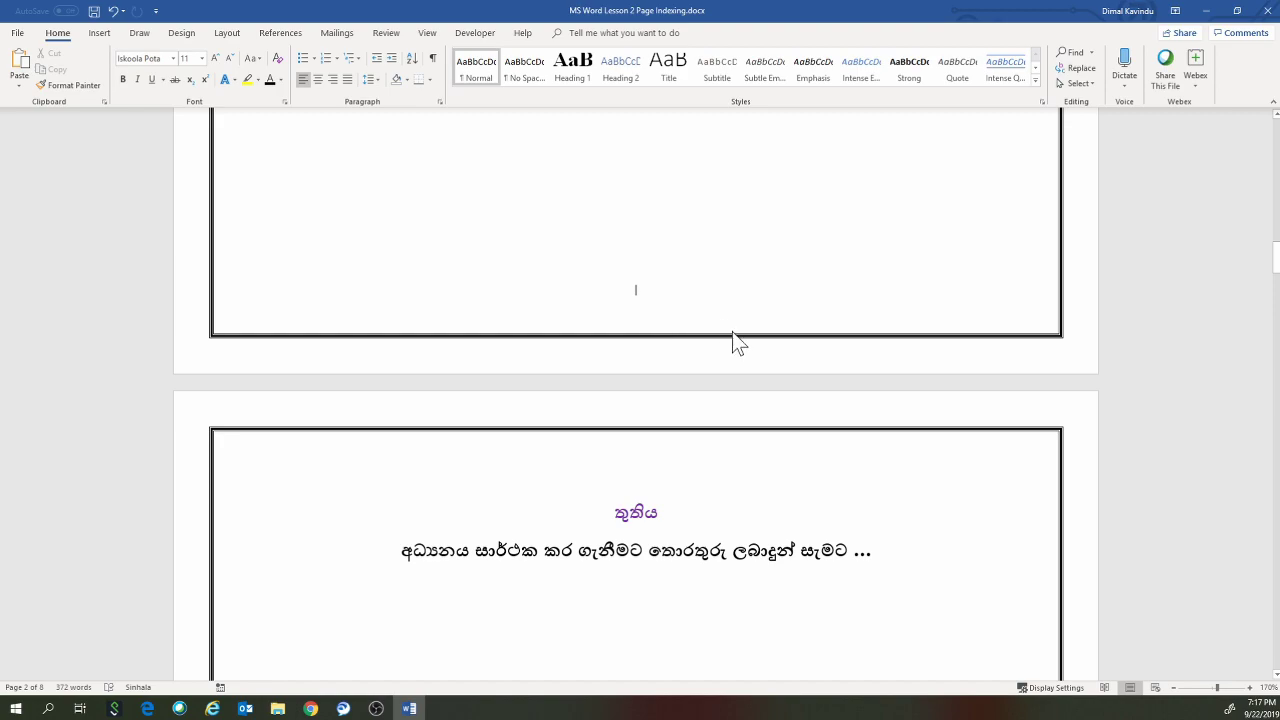
pyautogui.scroll(4, 737, 343)
pyautogui.scroll(-6, 635, 594)
pyautogui.scroll(5, 635, 529)
pyautogui.scroll(-3, 720, 382)
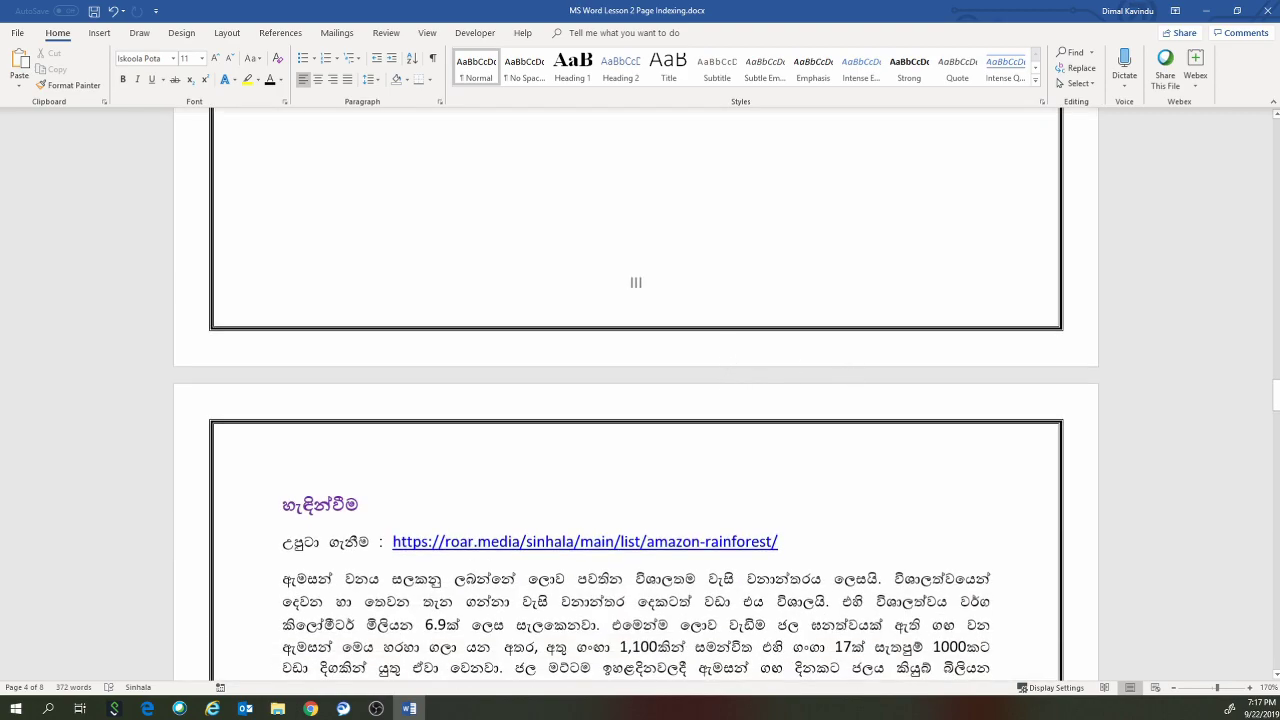
pyautogui.scroll(-6, 720, 382)
pyautogui.scroll(8, 686, 463)
pyautogui.scroll(-2, 686, 463)
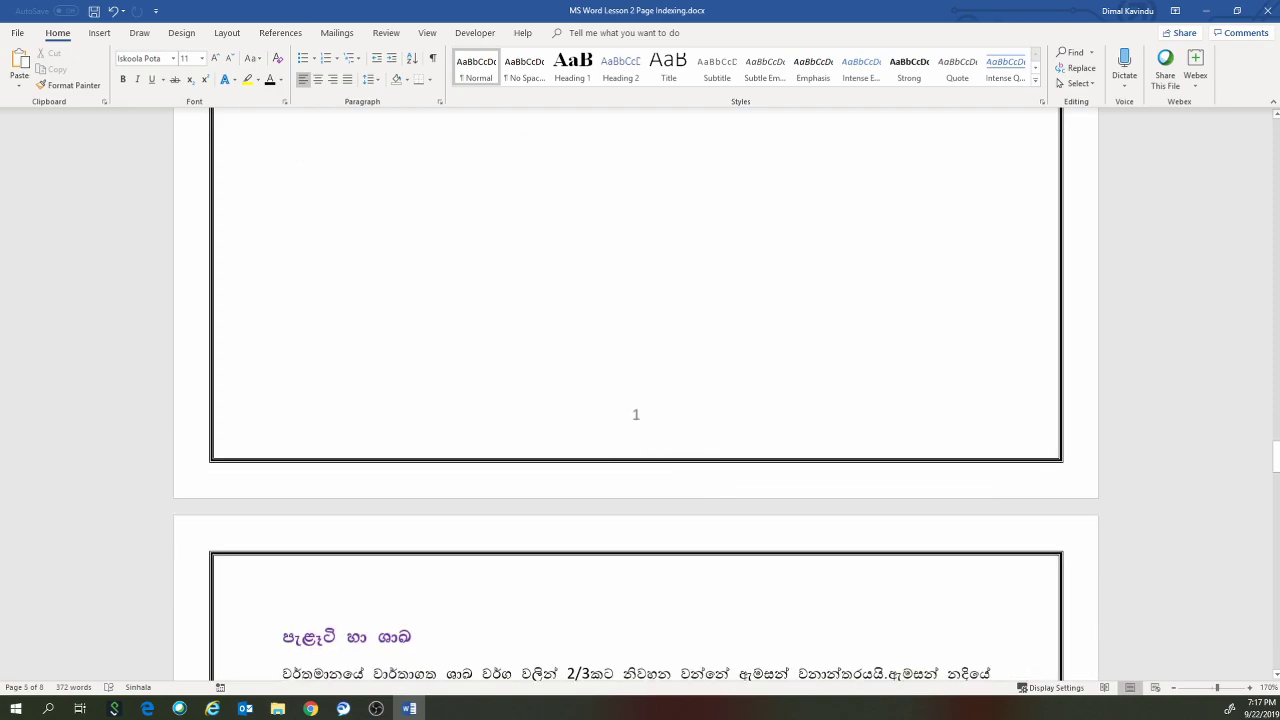
pyautogui.scroll(-3, 663, 428)
pyautogui.scroll(-2, 663, 428)
pyautogui.scroll(-2, 663, 428)
pyautogui.scroll(-2, 636, 400)
pyautogui.scroll(-3, 636, 400)
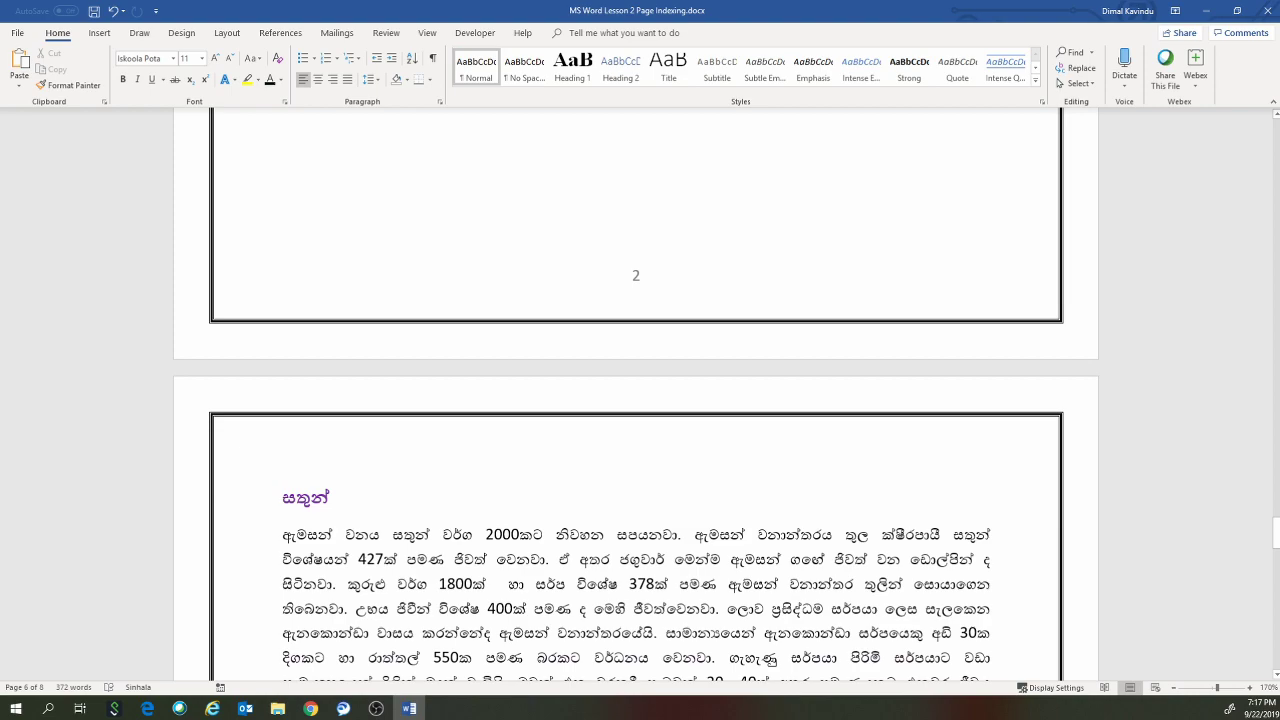
pyautogui.hotkey('ctrl', 'End')
pyautogui.scroll(3, 600, 380)
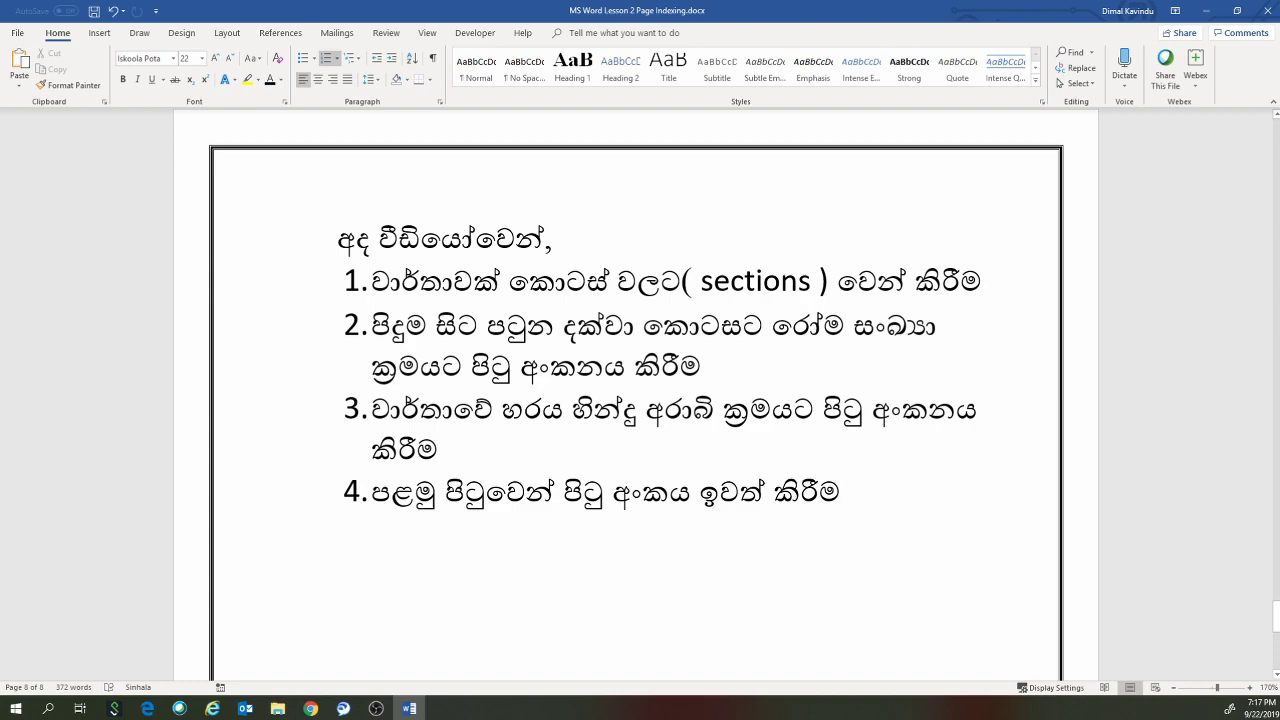
# - Highlight the fourth lesson goal on page 8, deselect it, and return to the cover page
pyautogui.moveTo(371, 490); pyautogui.dragTo(858, 492)
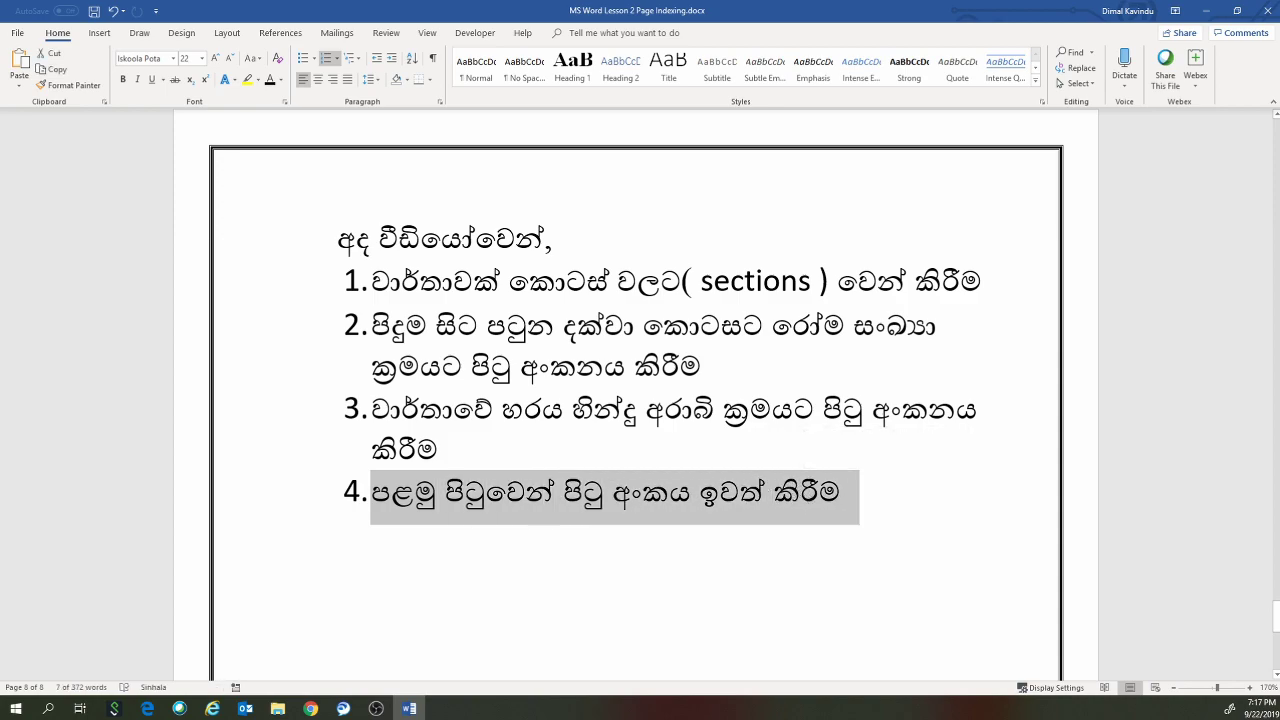
pyautogui.click(438, 448)
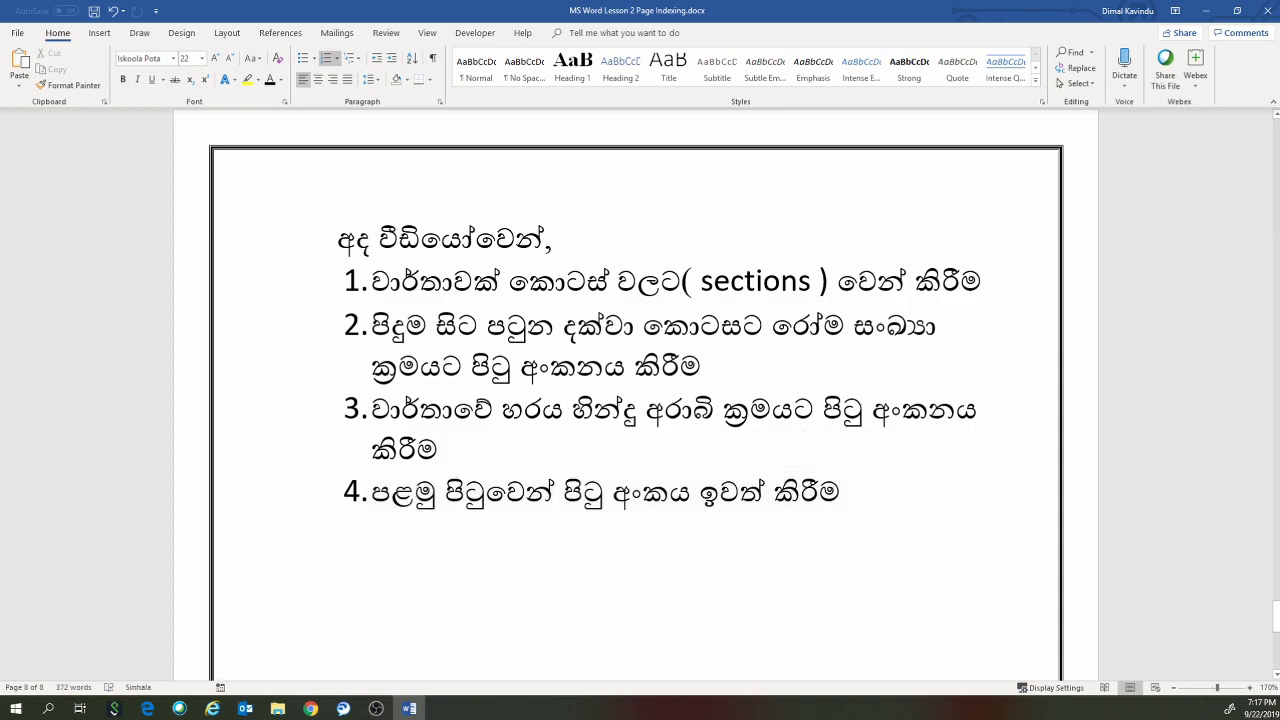
pyautogui.hotkey('ctrl', 'Home')
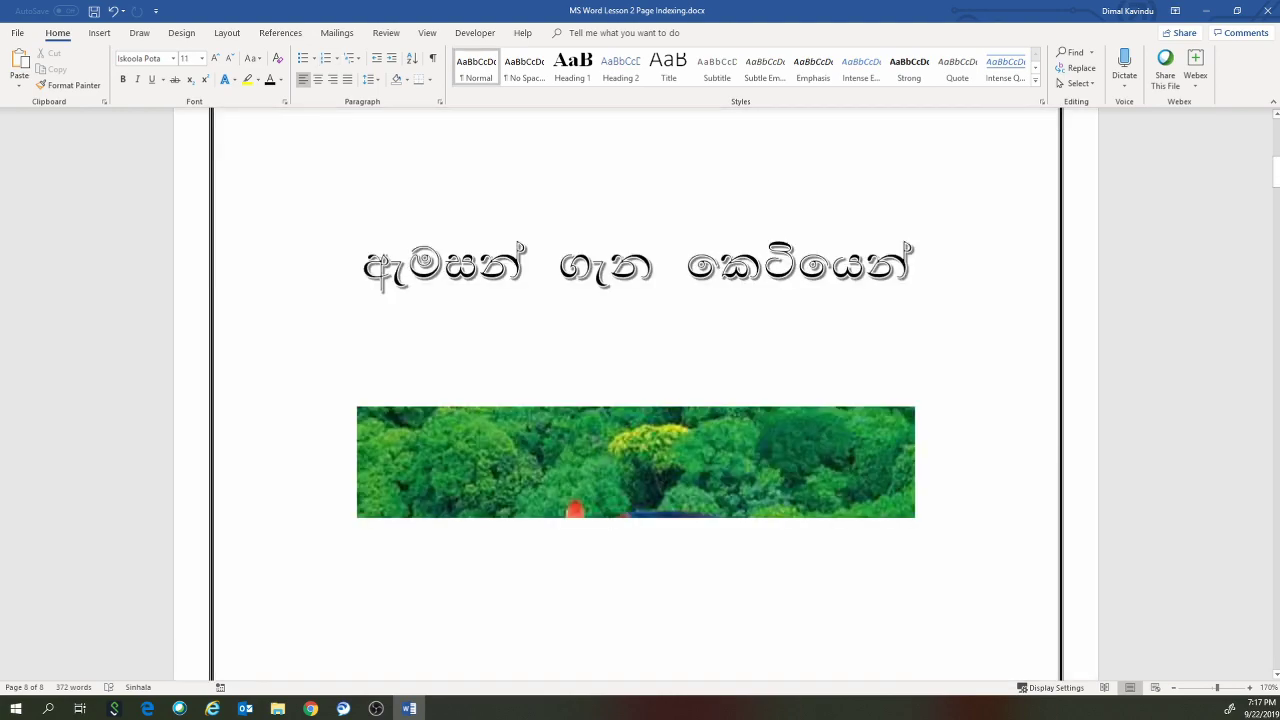
# - Add a Plain Number 2 page number to Section 1's bottom footer, then close footer editing
pyautogui.scroll(-10, 713, 332)
pyautogui.scroll(-10, 634, 440)
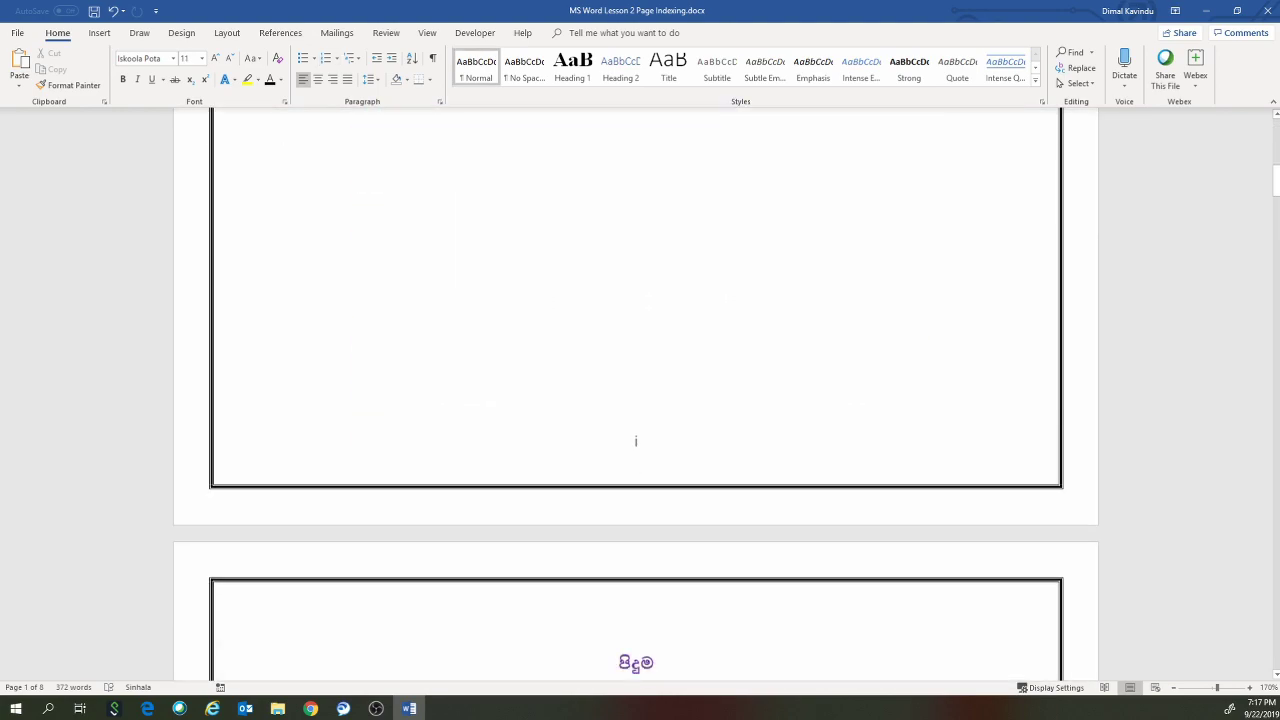
pyautogui.scroll(3, 635, 400)
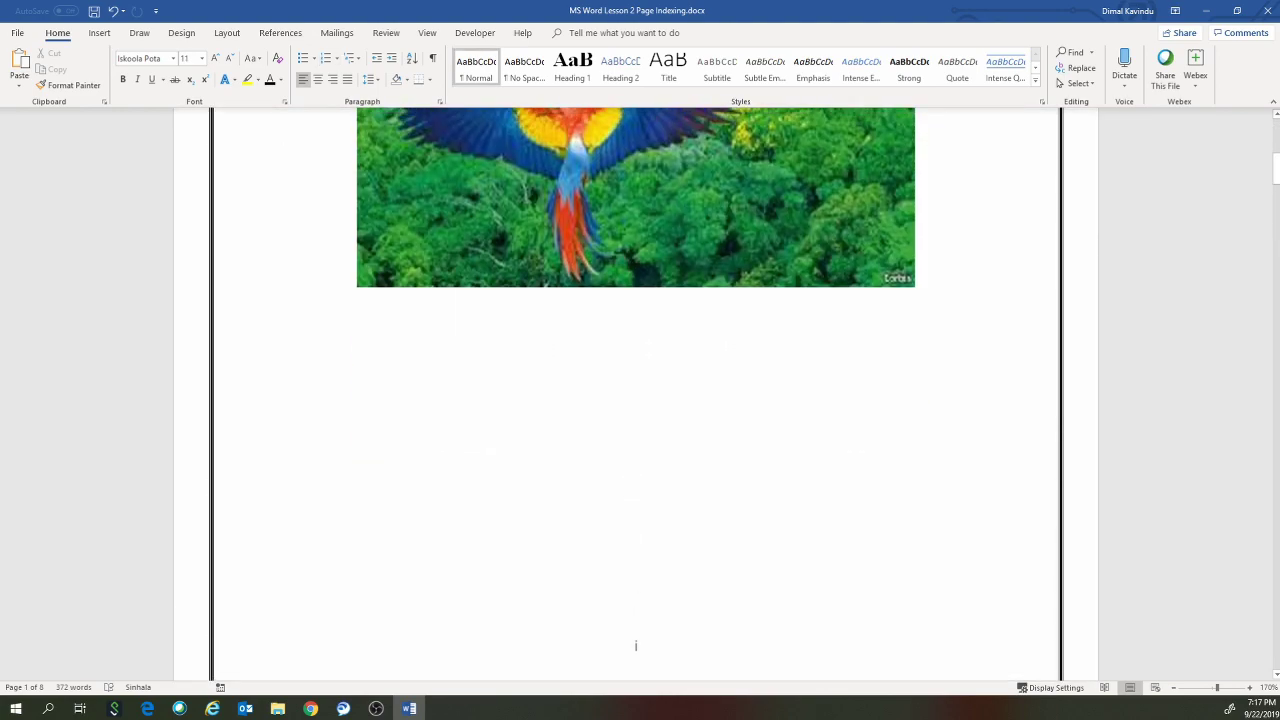
pyautogui.click(101, 34)
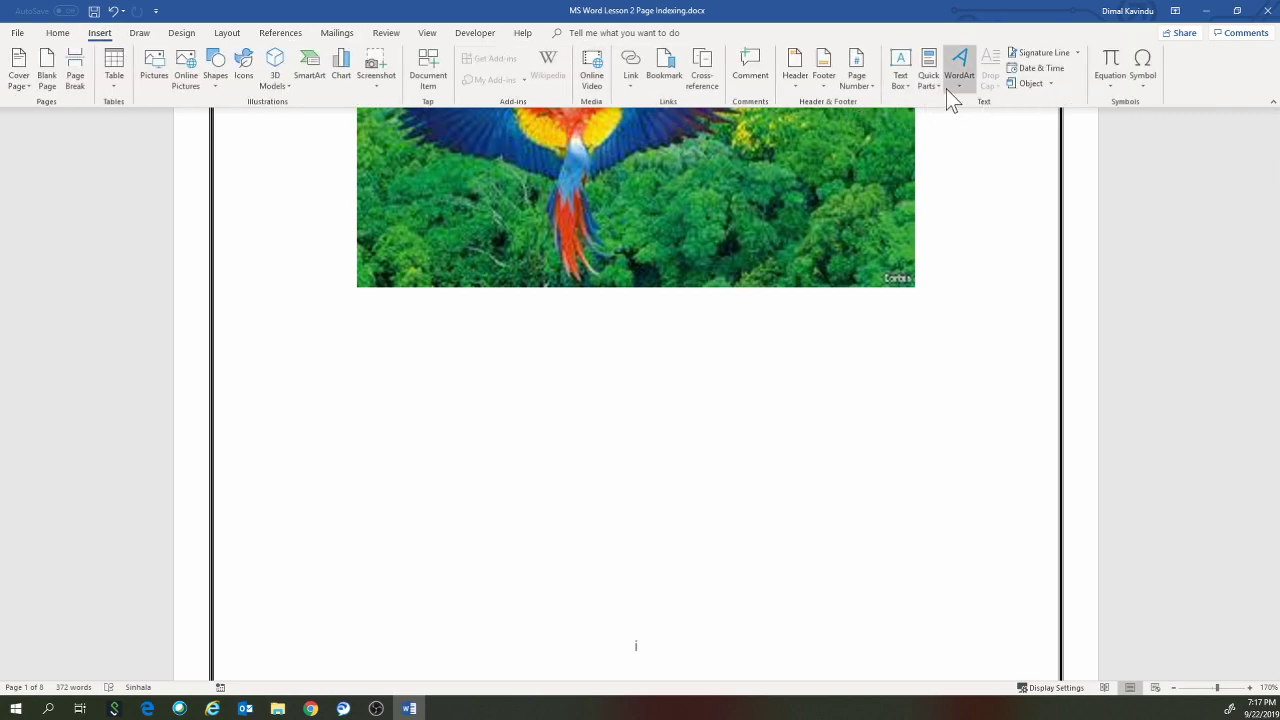
pyautogui.click(857, 86)
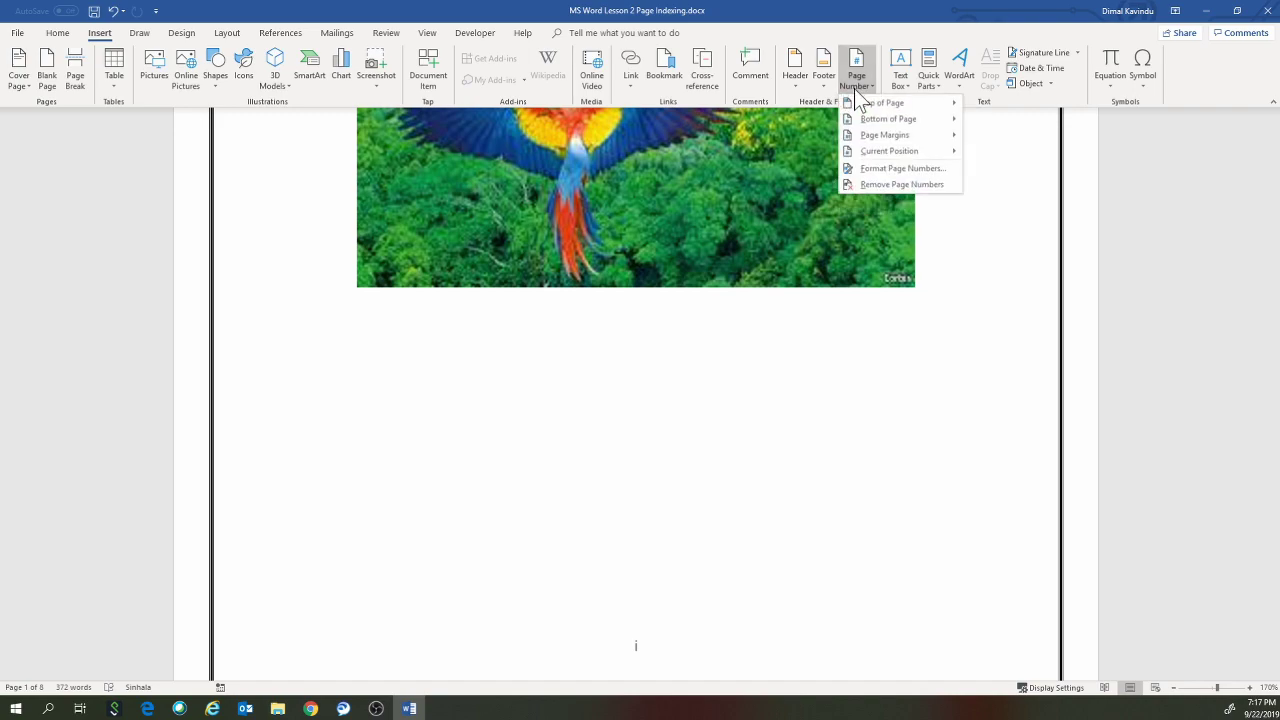
pyautogui.moveTo(885, 120)
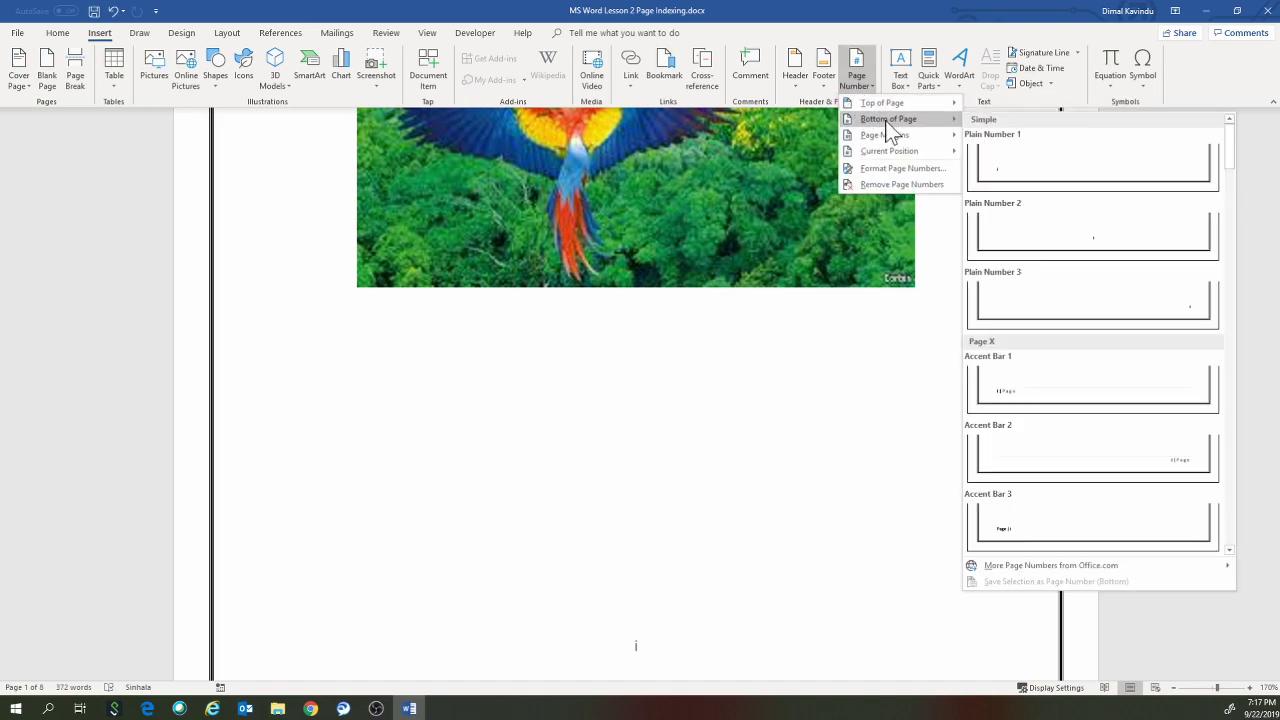
pyautogui.click(1038, 236)
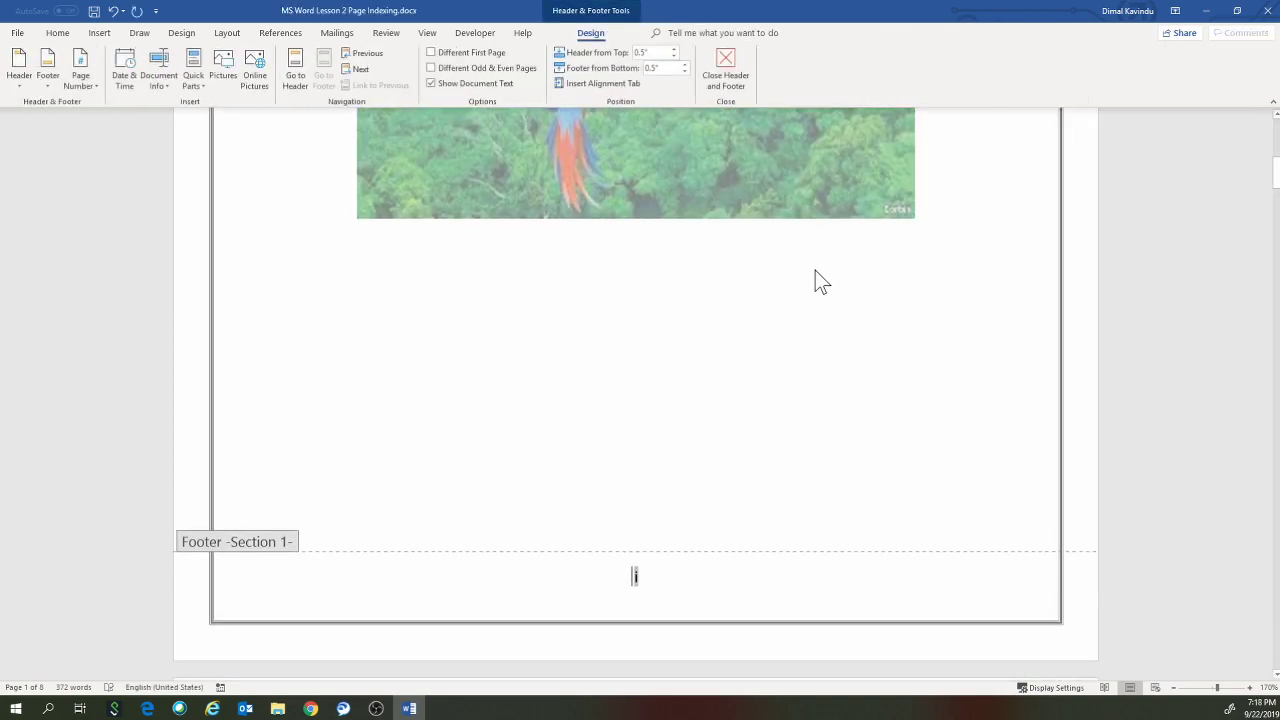
pyautogui.scroll(-3, 805, 270)
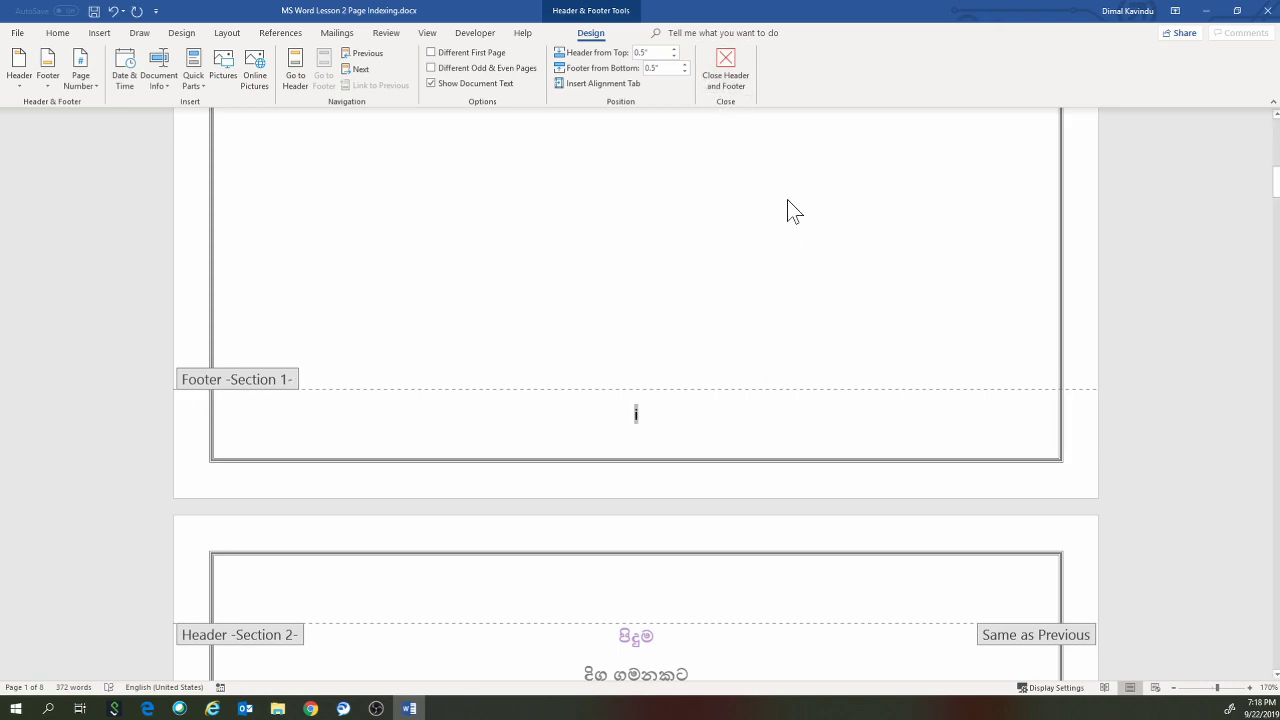
pyautogui.click(717, 71)
pyautogui.scroll(-5, 609, 387)
pyautogui.scroll(-6, 635, 512)
pyautogui.scroll(-1, 635, 512)
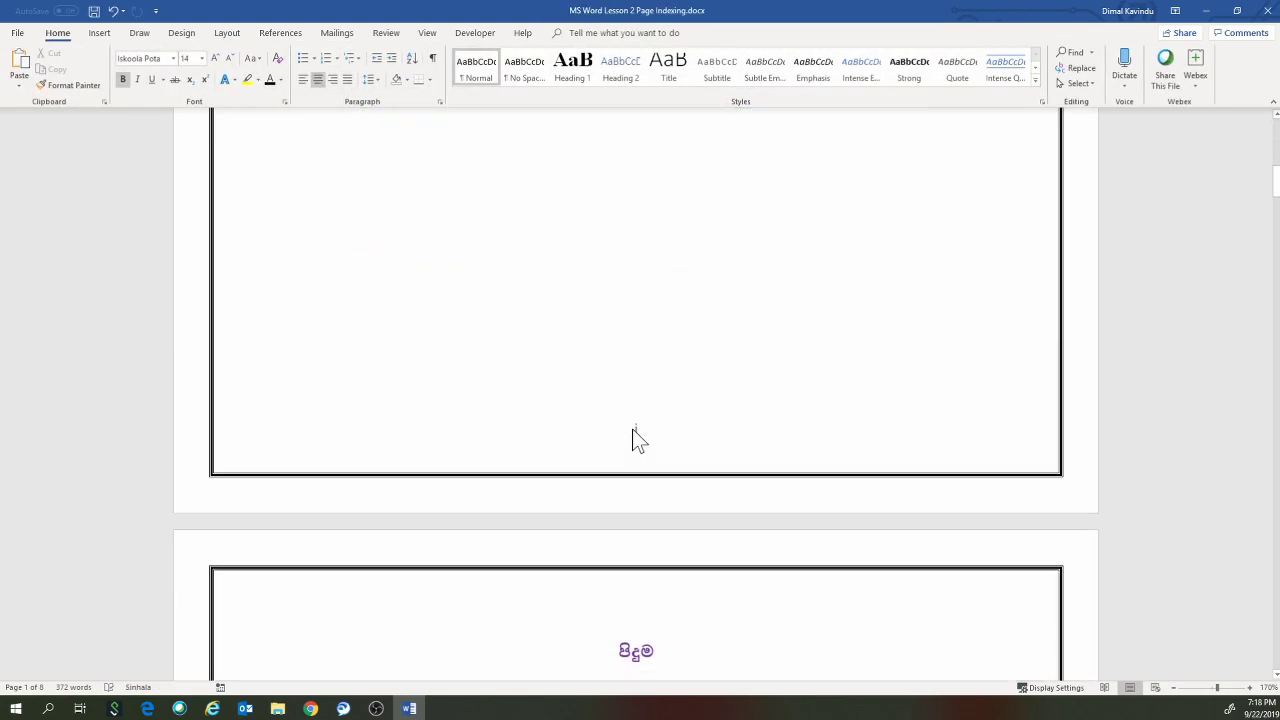
# - Turn on Different First Page in the cover footer and check the First Page Footer is blank
pyautogui.doubleClick(635, 430)
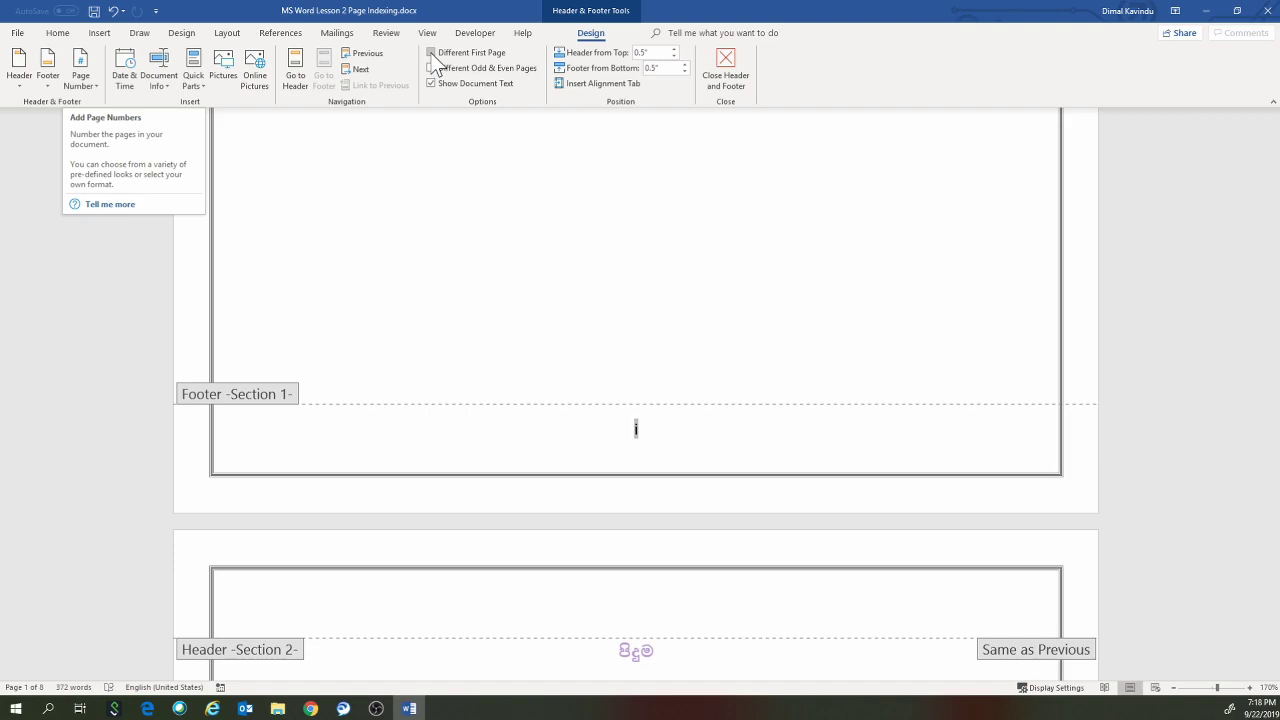
pyautogui.click(433, 57)
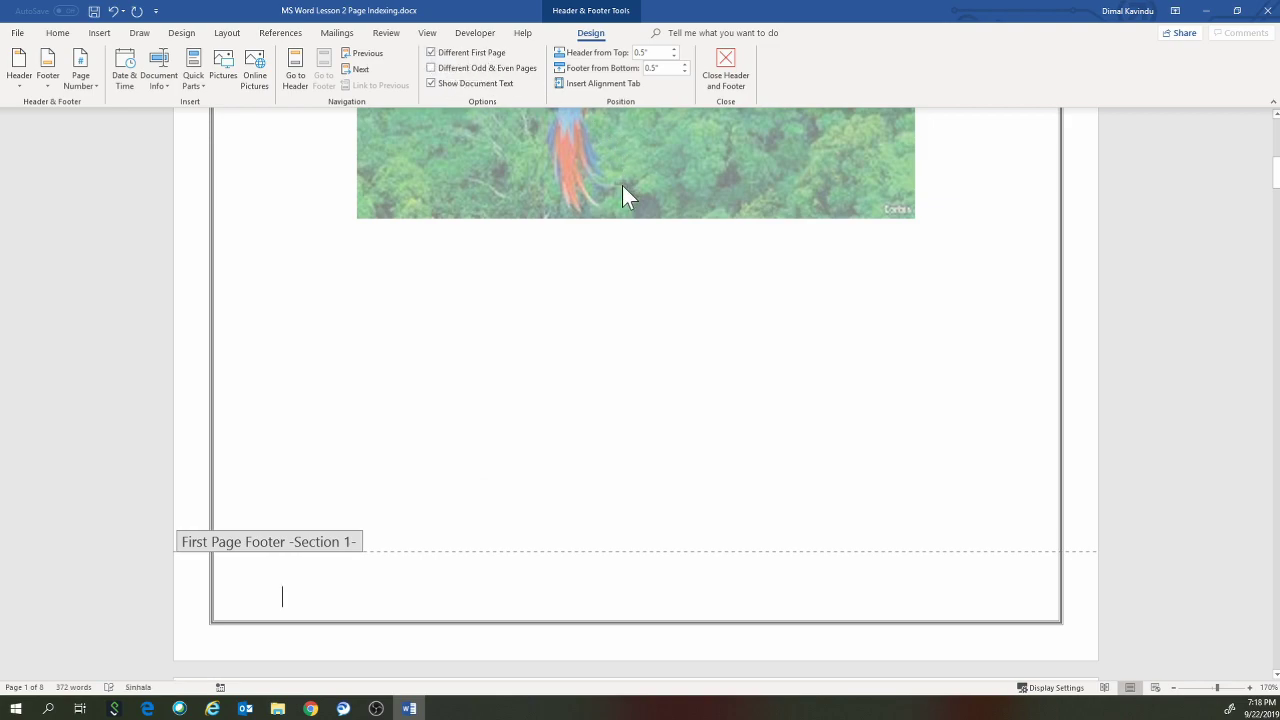
pyautogui.scroll(5, 581, 285)
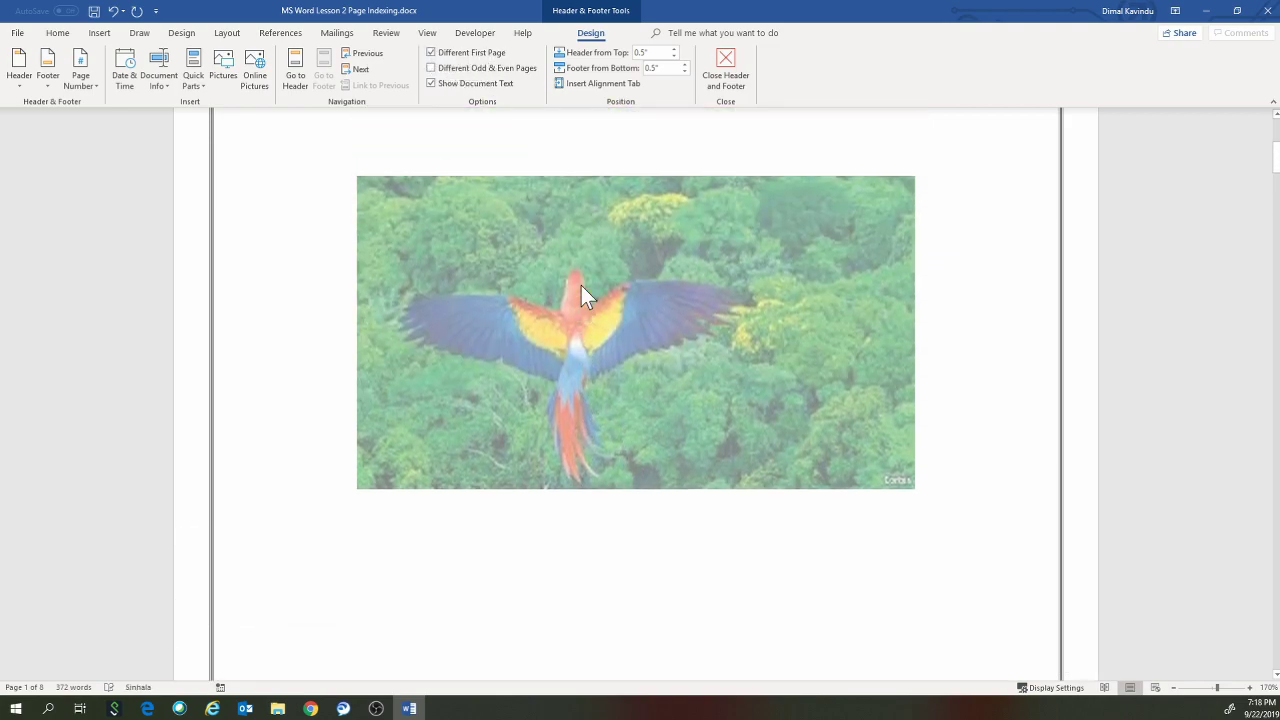
pyautogui.scroll(2, 581, 287)
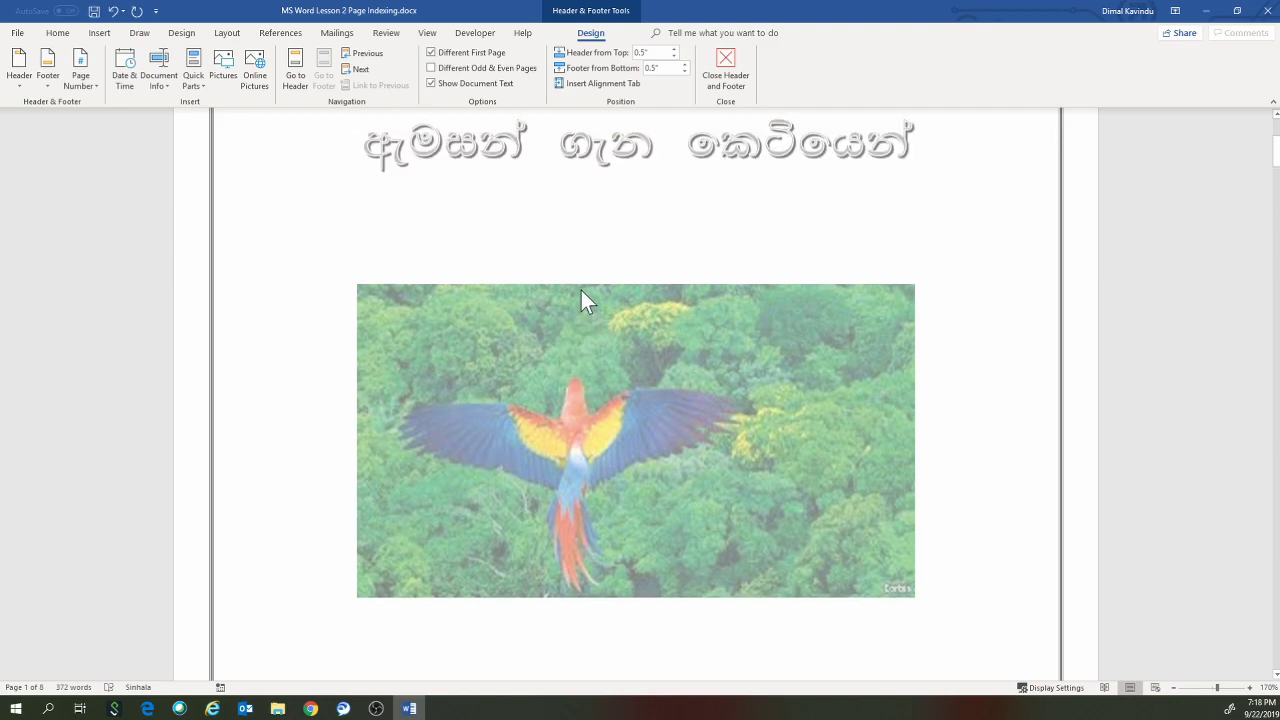
pyautogui.scroll(-5, 581, 290)
pyautogui.scroll(-4, 583, 300)
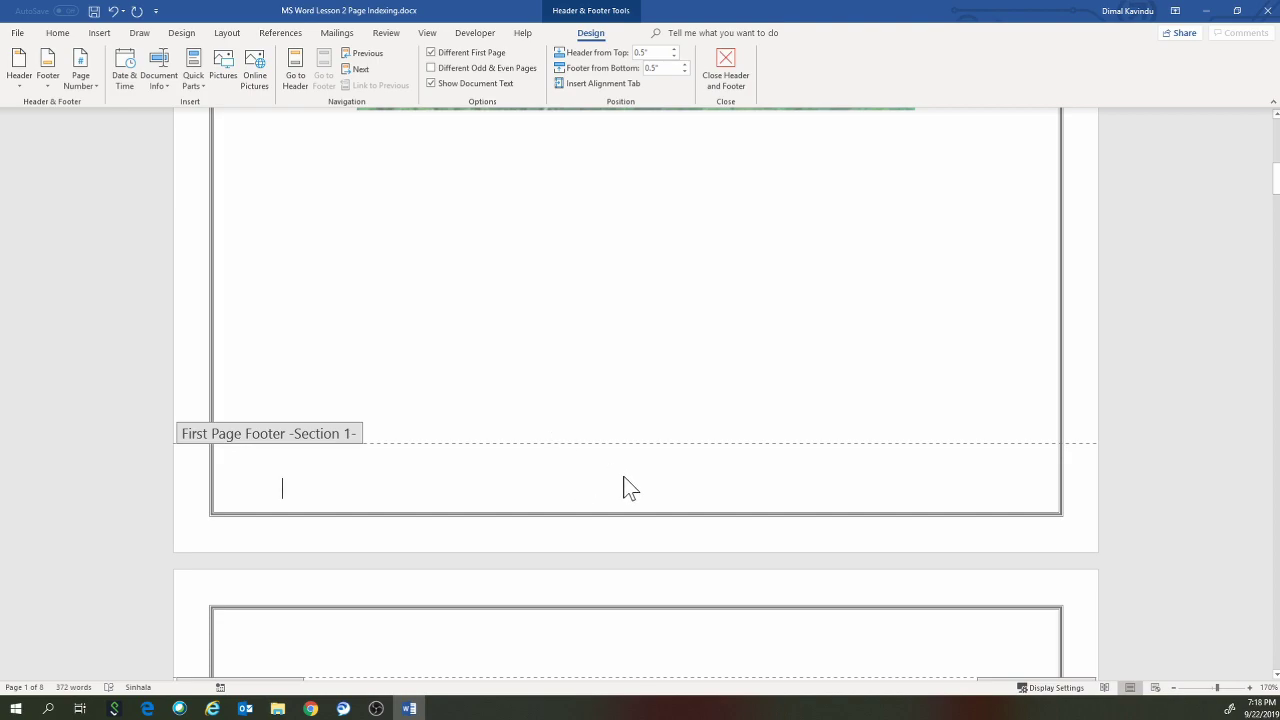
pyautogui.scroll(3, 639, 480)
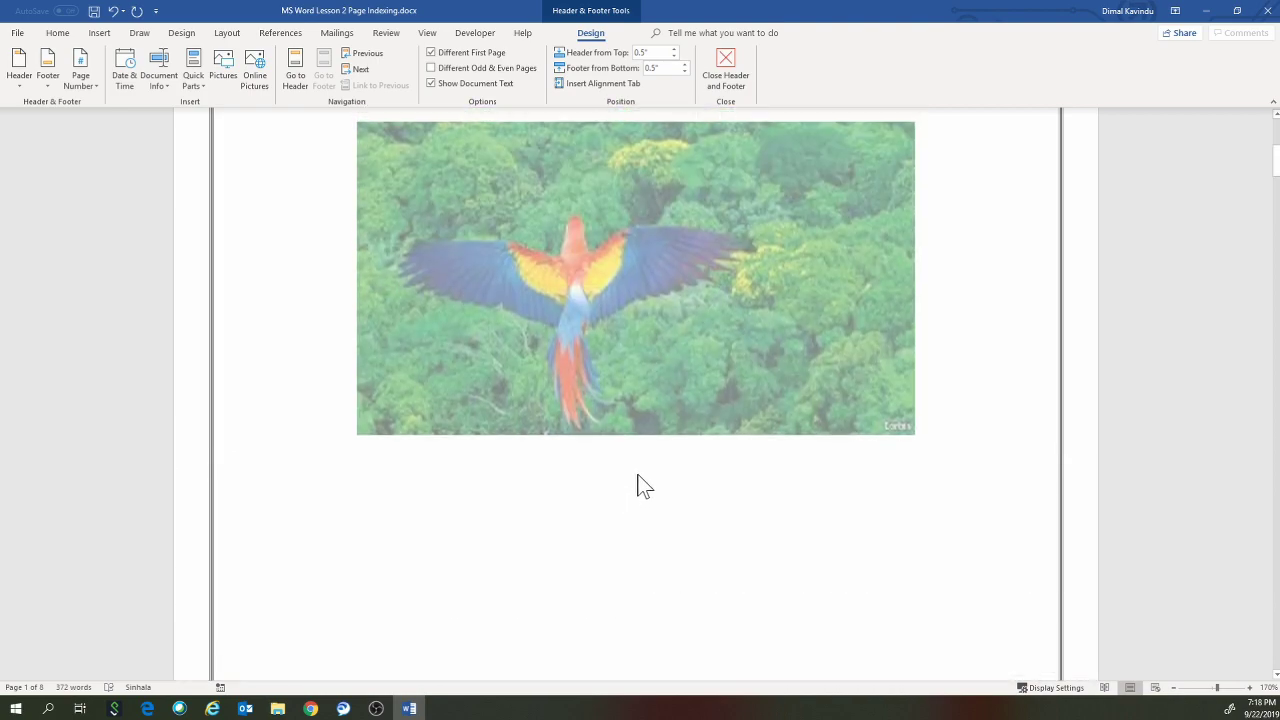
pyautogui.scroll(-5, 640, 485)
pyautogui.scroll(-1, 640, 485)
pyautogui.scroll(-4, 640, 483)
pyautogui.scroll(-10, 640, 483)
pyautogui.scroll(3, 632, 480)
pyautogui.scroll(12, 666, 371)
pyautogui.scroll(6, 666, 371)
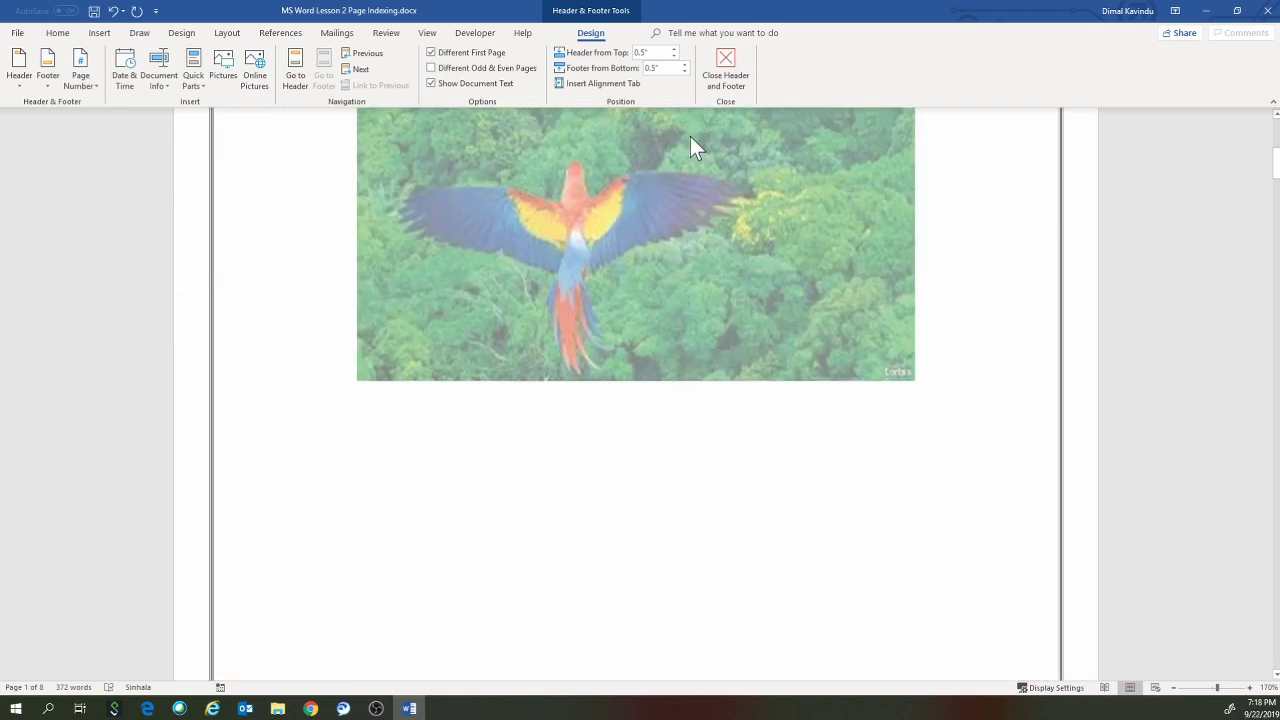
# - Close footer editing and check the cover is unnumbered while the third page shows II
pyautogui.click(725, 76)
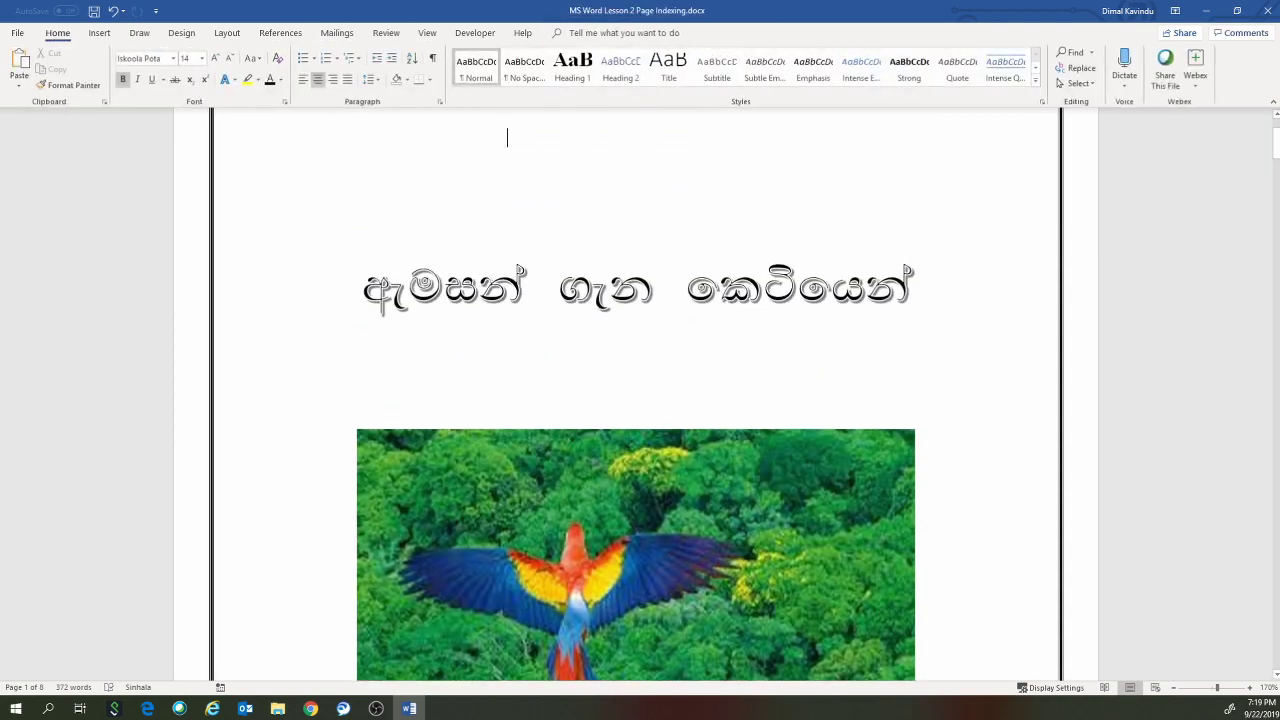
pyautogui.scroll(-5, 551, 375)
pyautogui.scroll(-5, 551, 375)
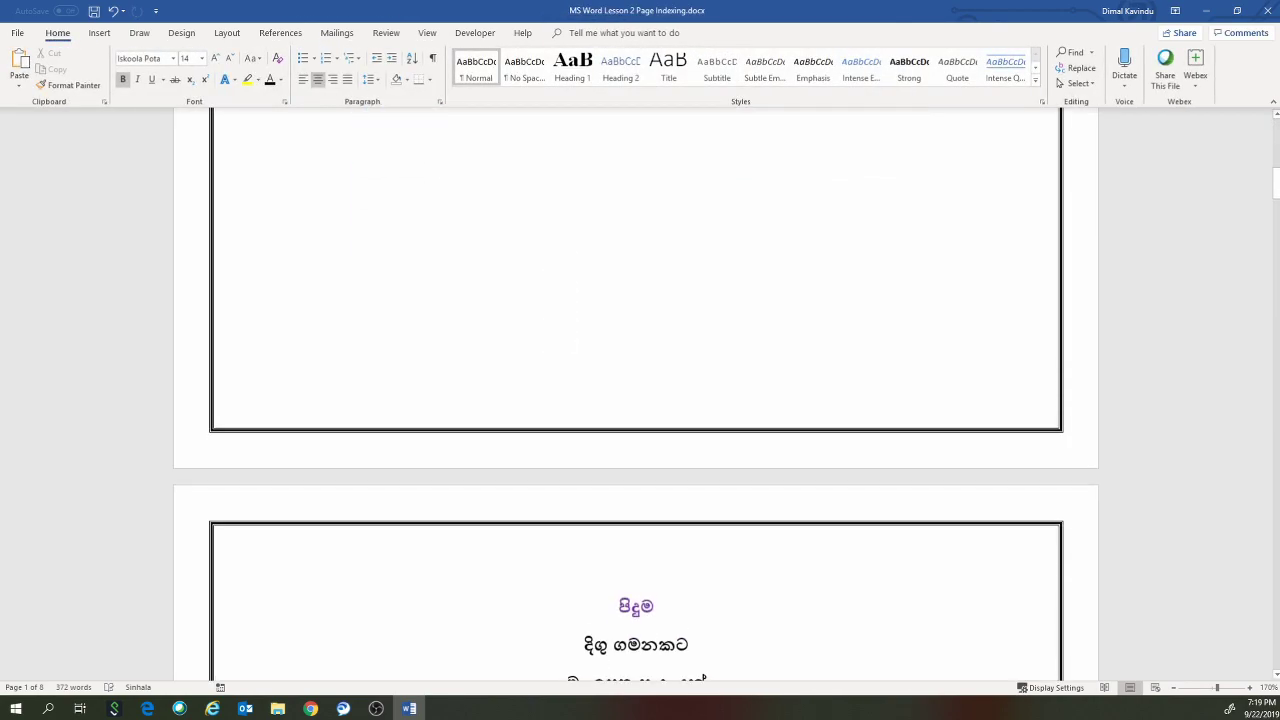
pyautogui.scroll(5, 551, 375)
pyautogui.scroll(3, 552, 378)
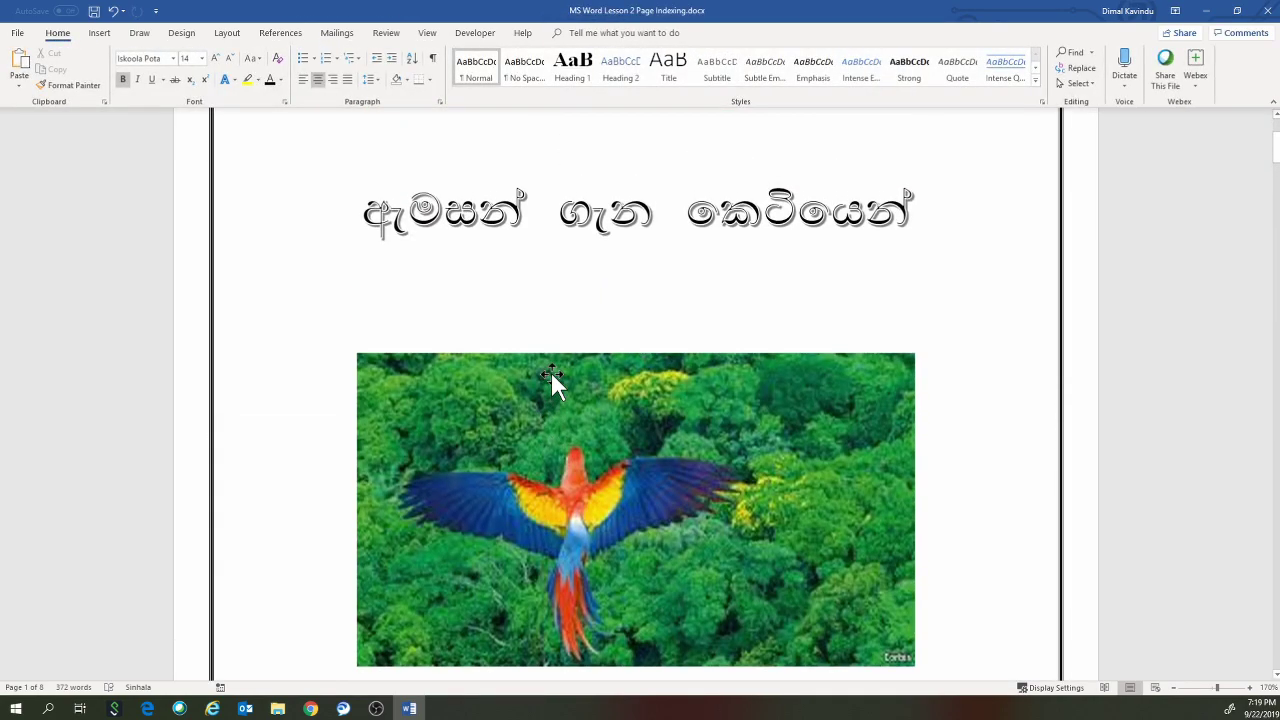
pyautogui.scroll(-3, 551, 375)
pyautogui.scroll(-3, 551, 375)
pyautogui.scroll(-2, 551, 371)
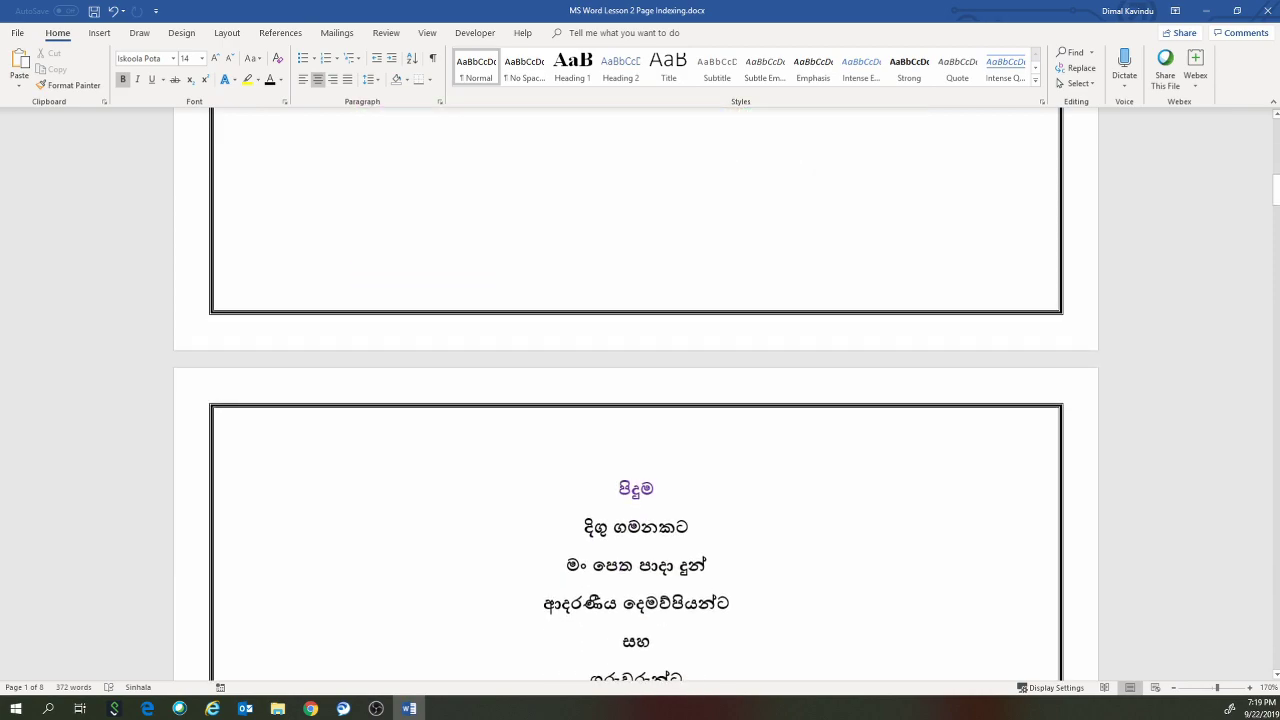
pyautogui.scroll(-3, 634, 491)
pyautogui.scroll(-3, 634, 491)
pyautogui.scroll(-3, 634, 491)
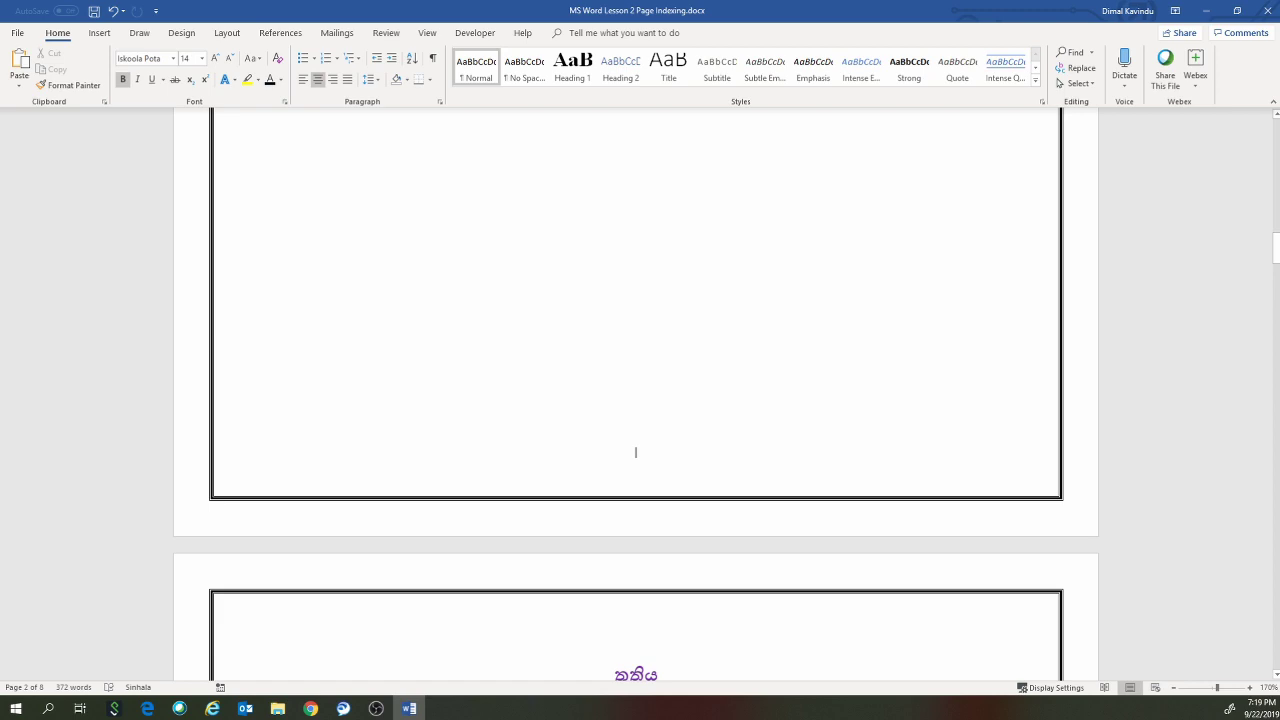
pyautogui.scroll(-2, 635, 452)
pyautogui.scroll(-2, 635, 452)
pyautogui.scroll(-6, 635, 460)
pyautogui.scroll(-8, 635, 476)
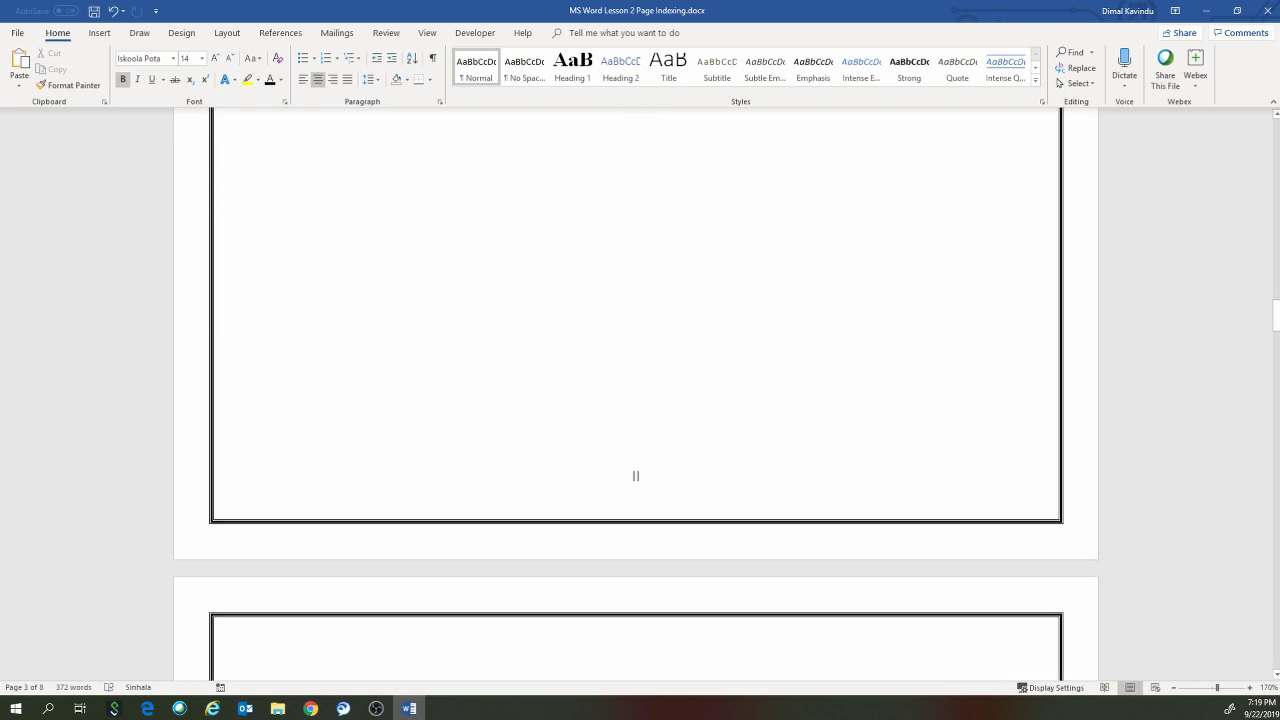